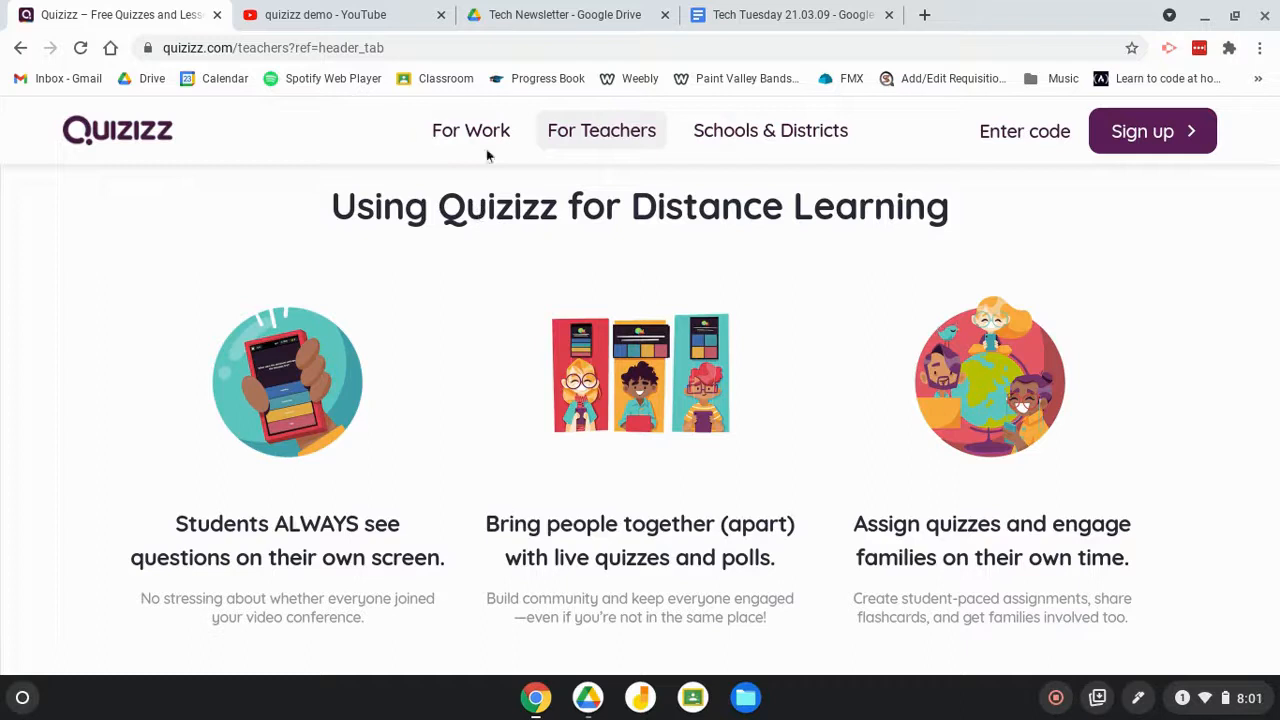
Get started from the Quizizz home page and sign in with the school Google account
left_click(125, 134)
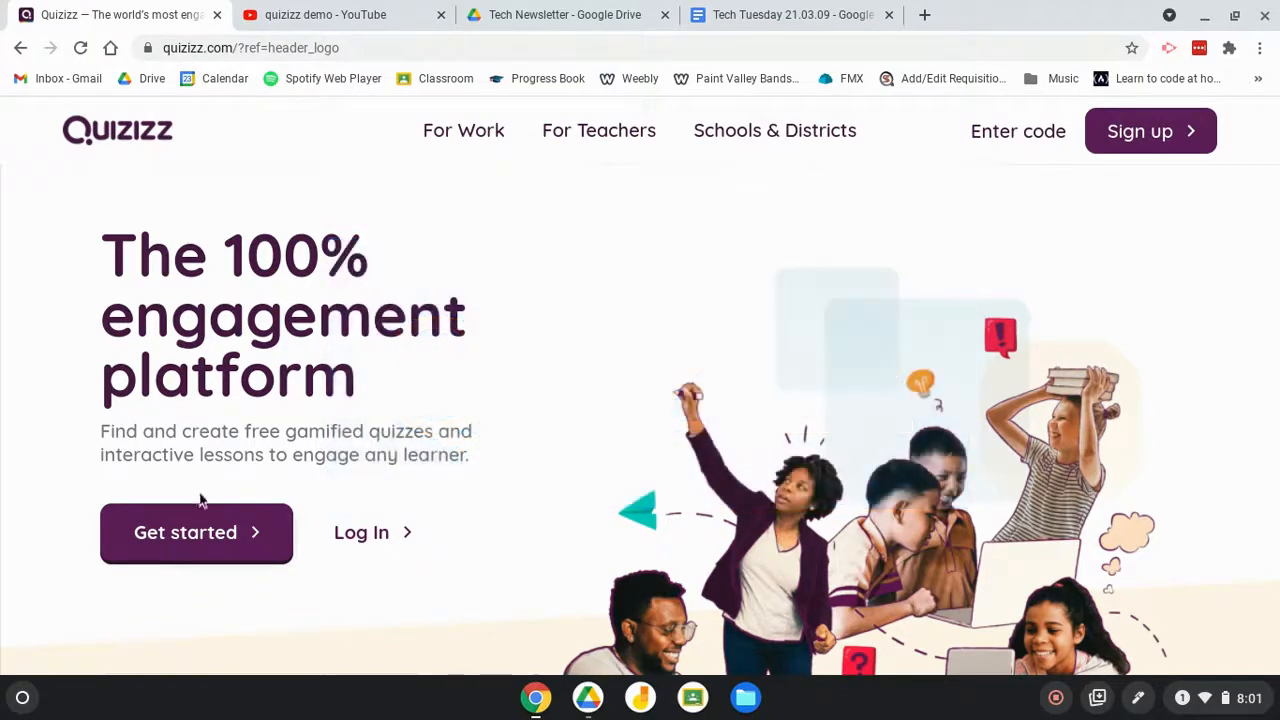
left_click(203, 520)
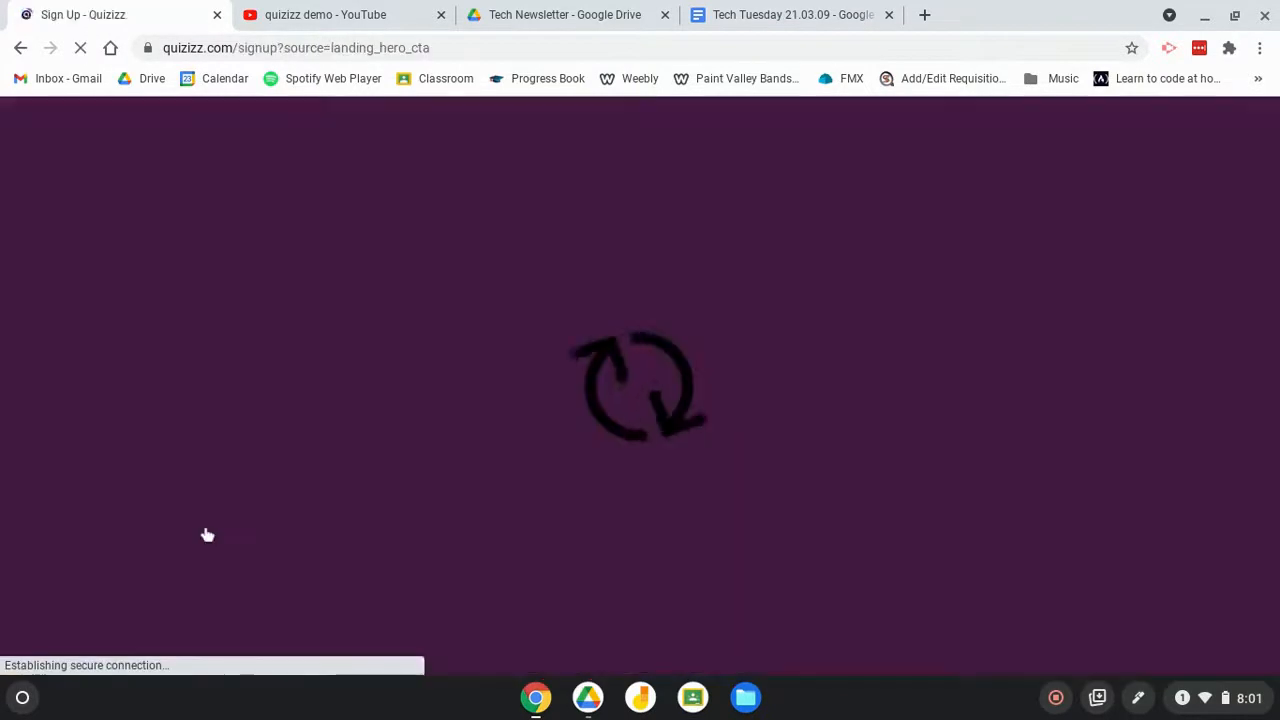
left_click(601, 398)
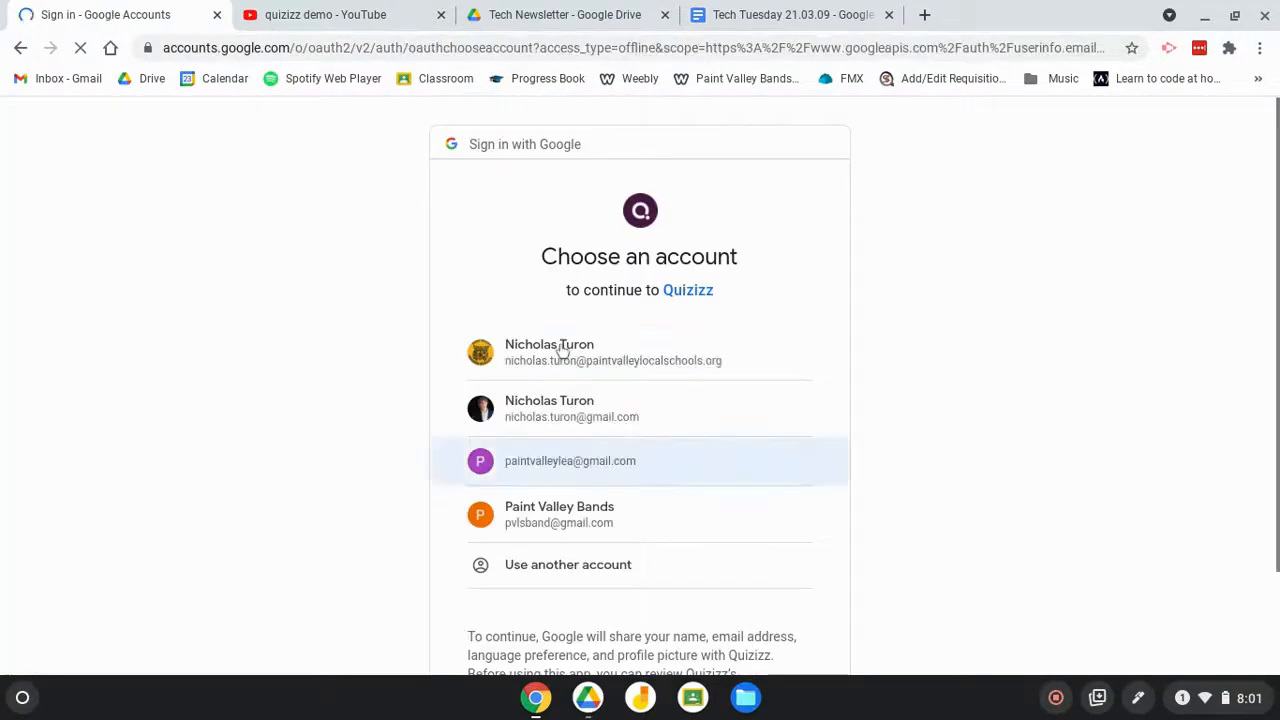
left_click(561, 349)
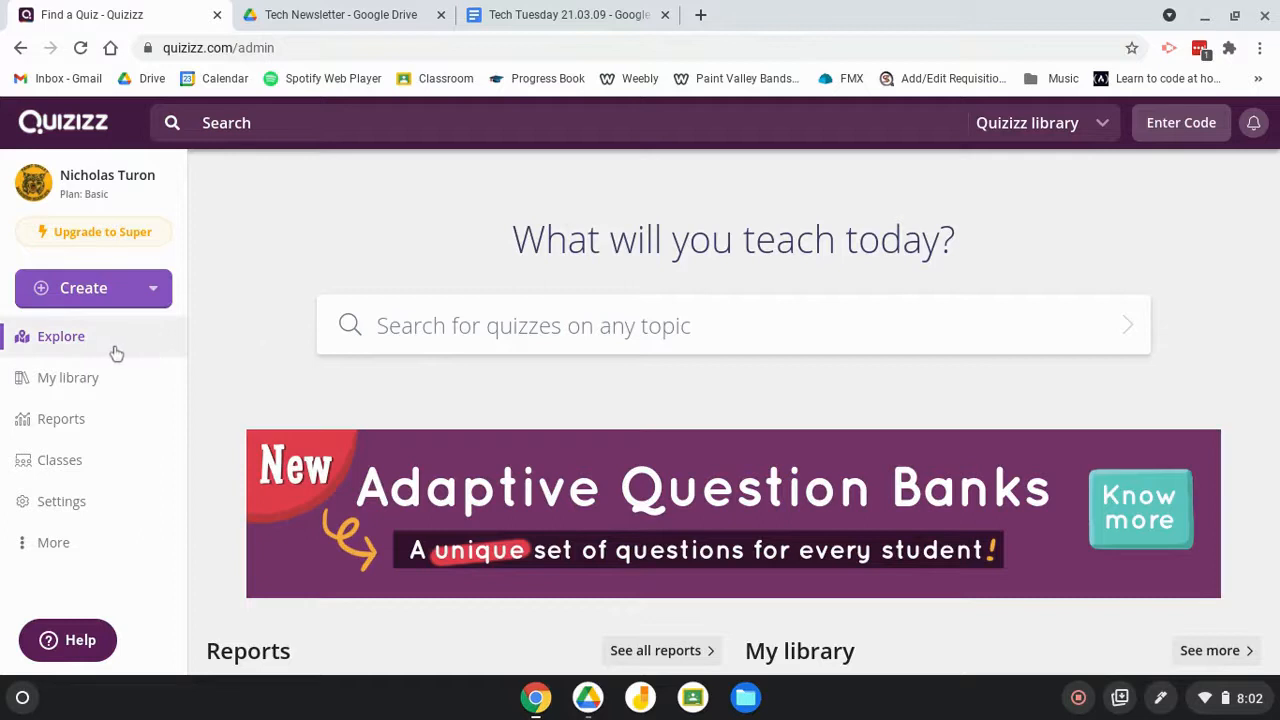
Open the Identifying Fractions quiz from the Mathematics section and look through its questions
scroll(528, 354, "down", 4)
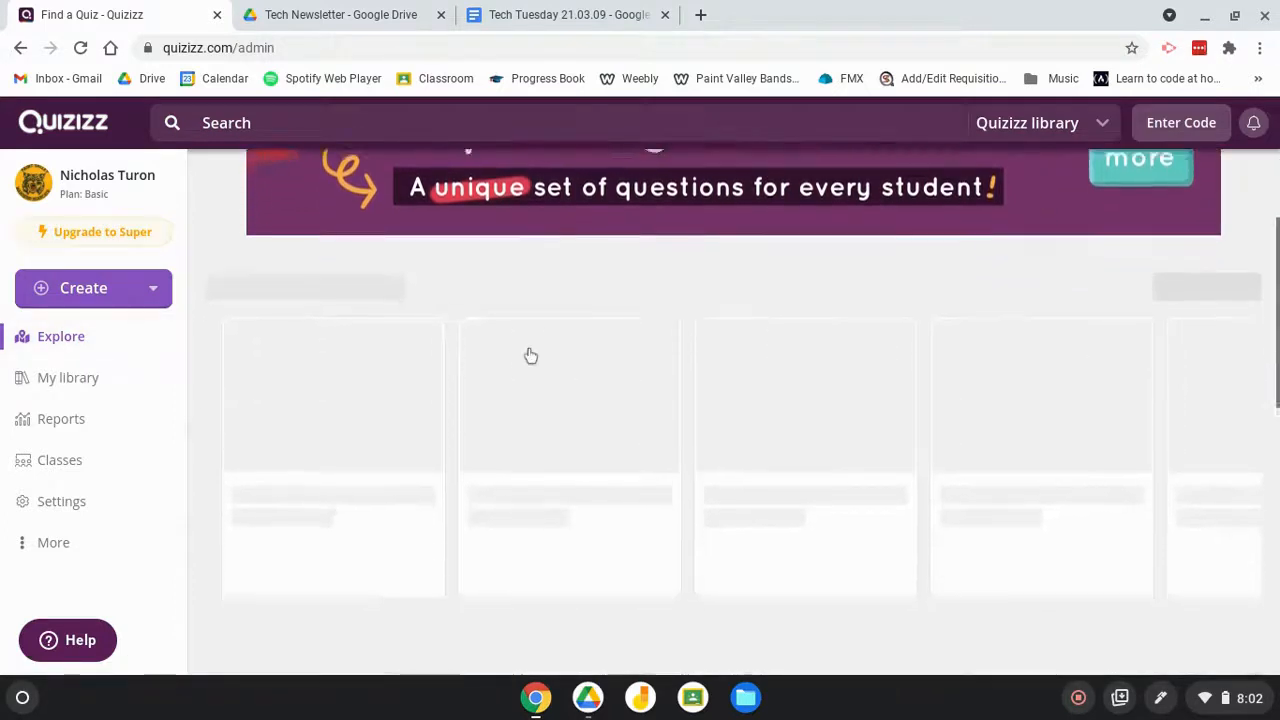
scroll(530, 356, "down", 2)
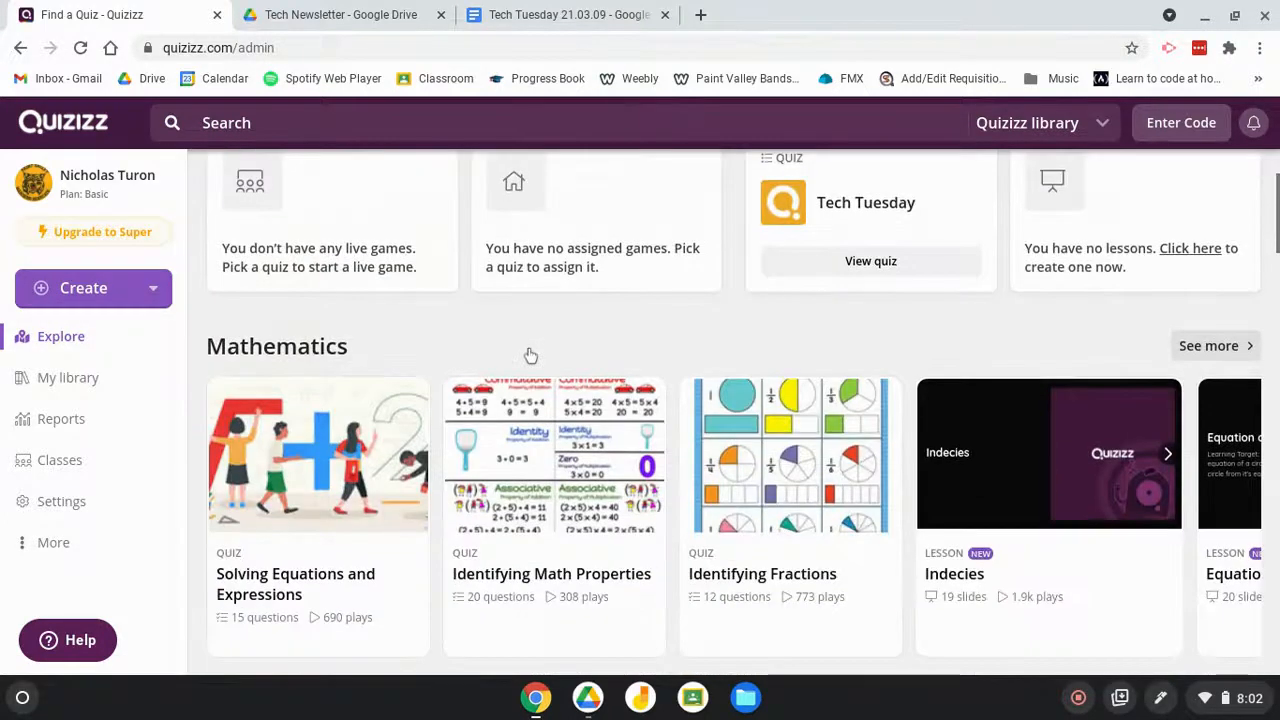
scroll(530, 356, "down", 2)
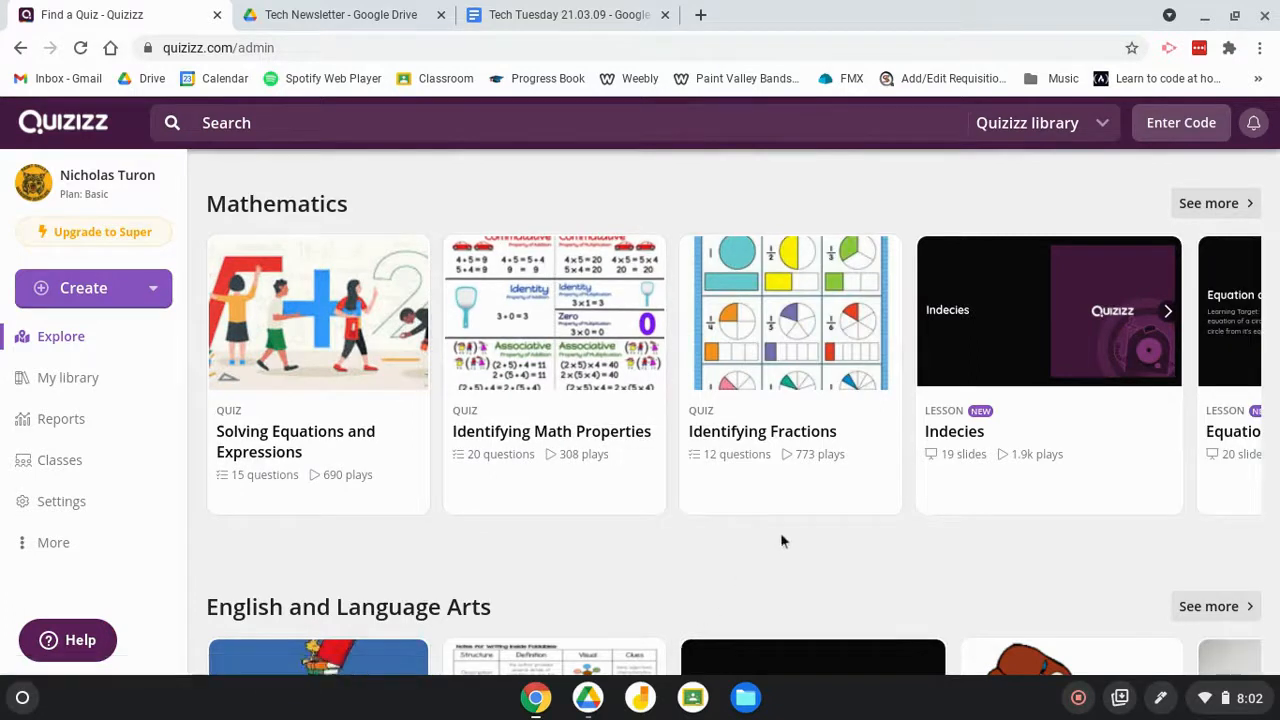
left_click(787, 416)
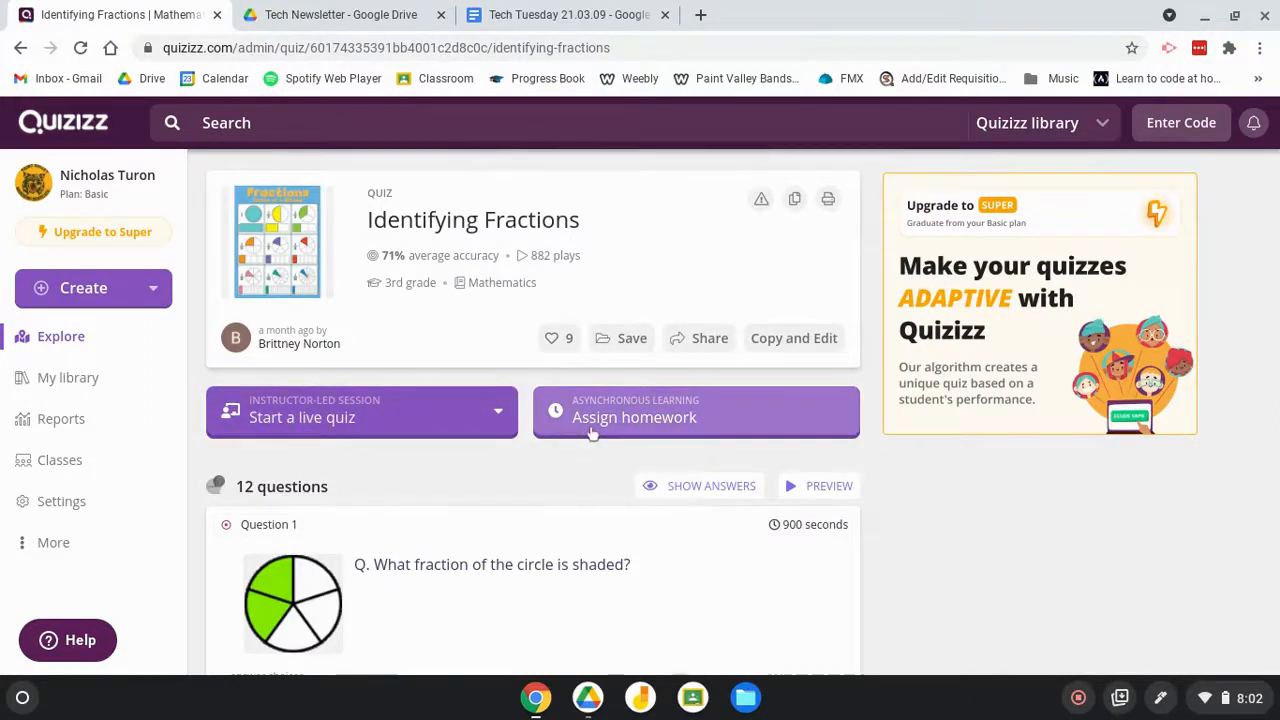
scroll(416, 472, "down", 2)
scroll(418, 481, "down", 3)
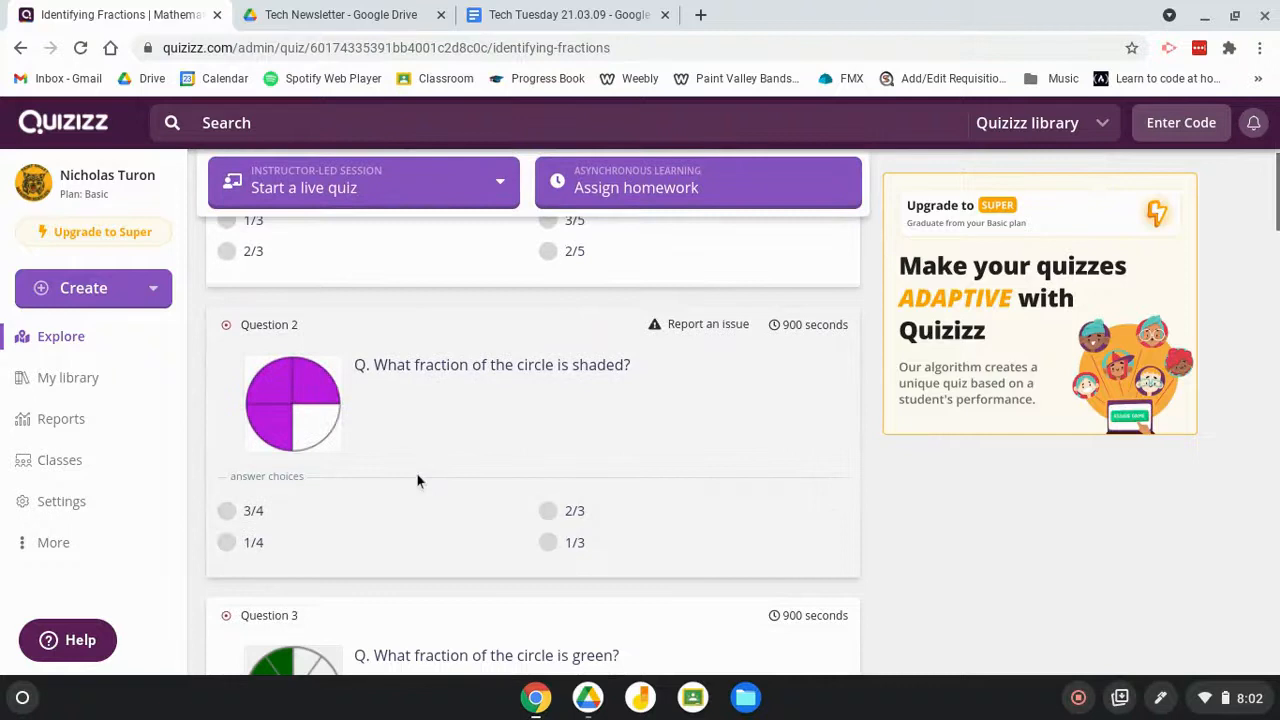
scroll(418, 481, "up", 4)
scroll(418, 481, "up", 2)
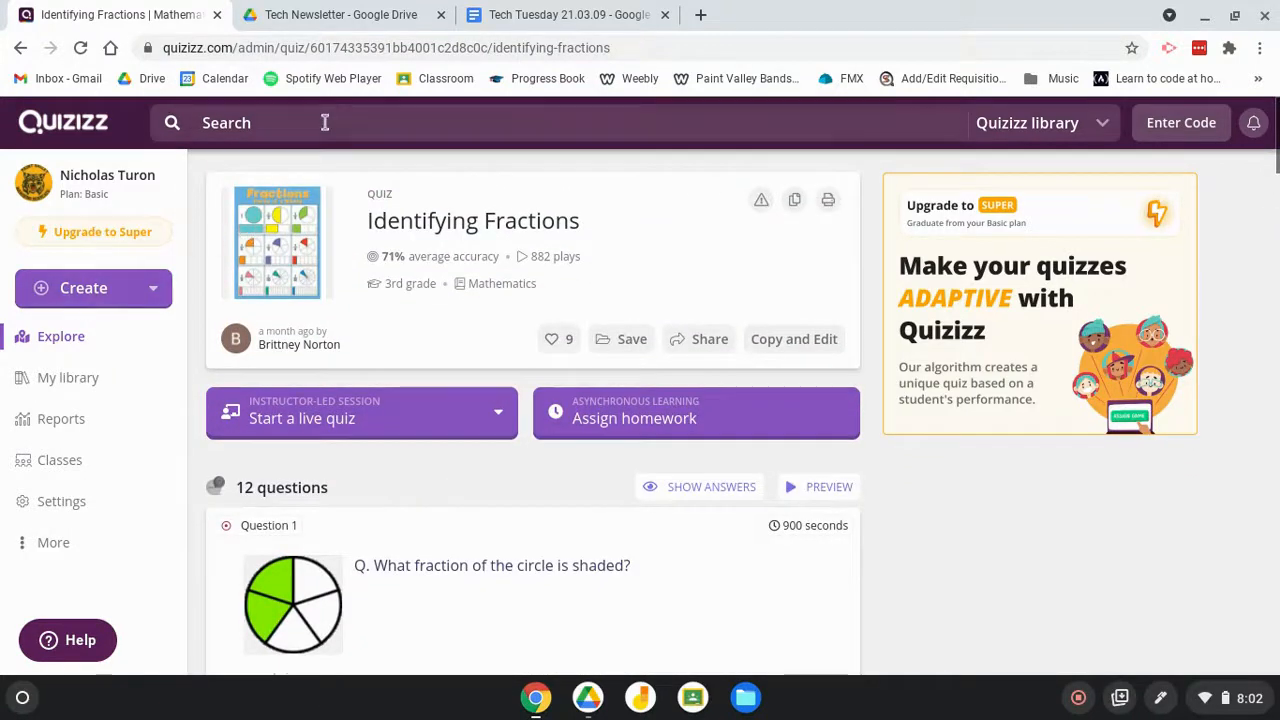
Create a new quiz named Tech Tuesday with Computers as its subject
left_click(98, 295)
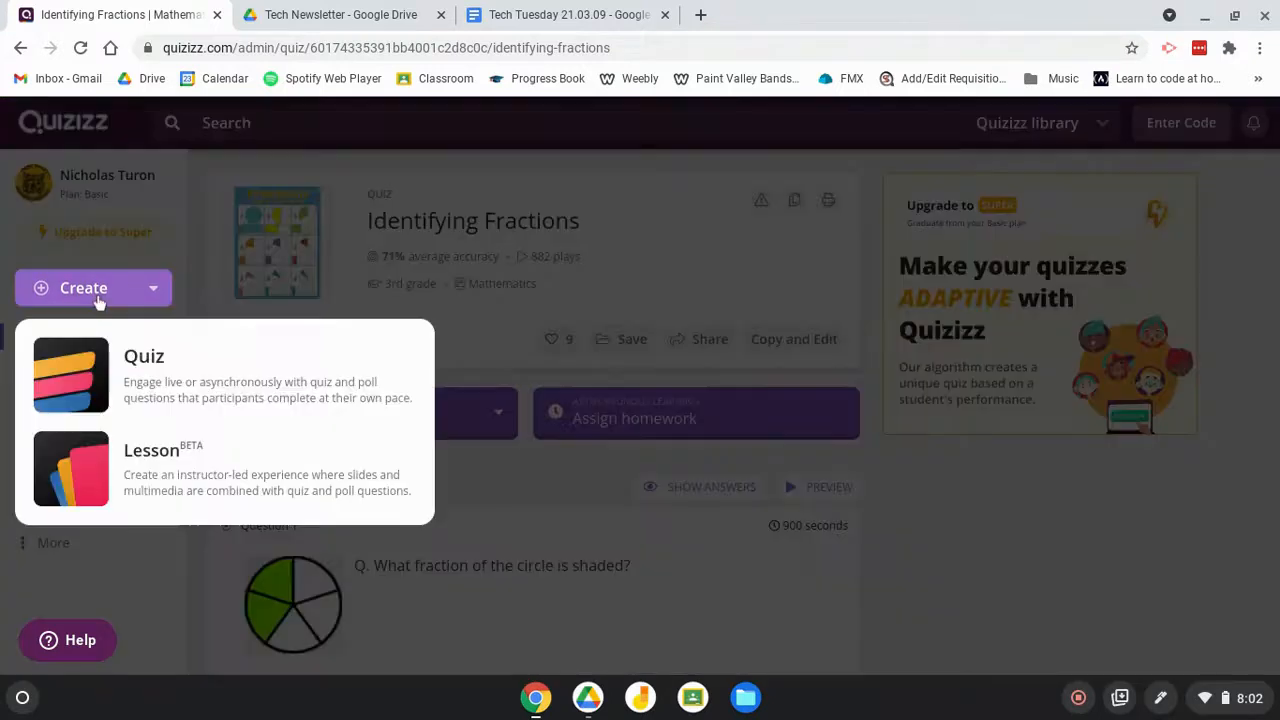
left_click(180, 384)
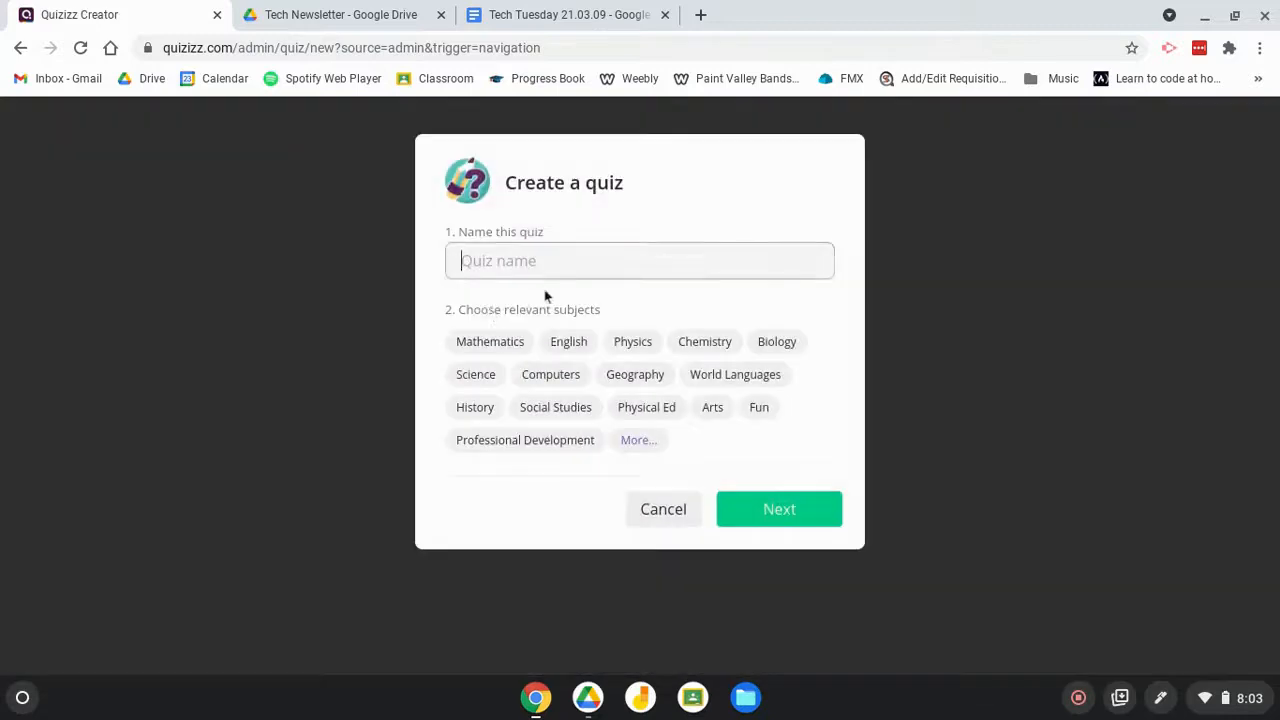
type("Tech Tuesday")
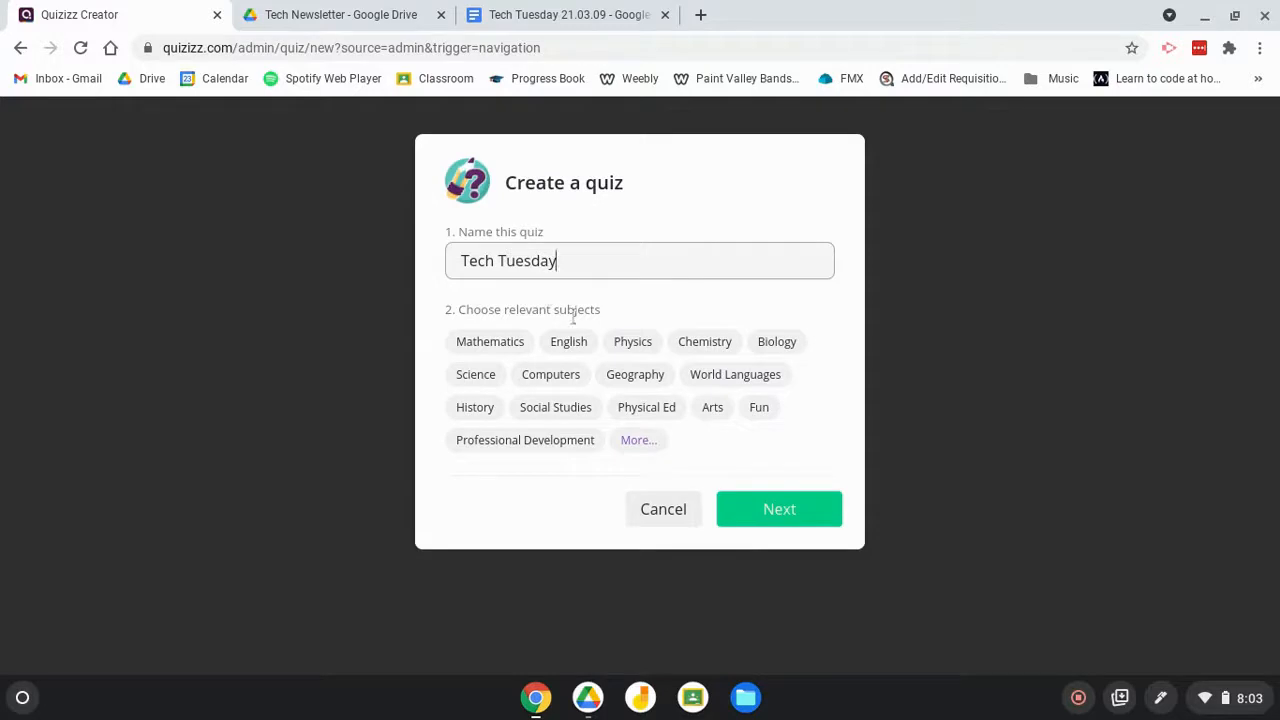
left_click(556, 382)
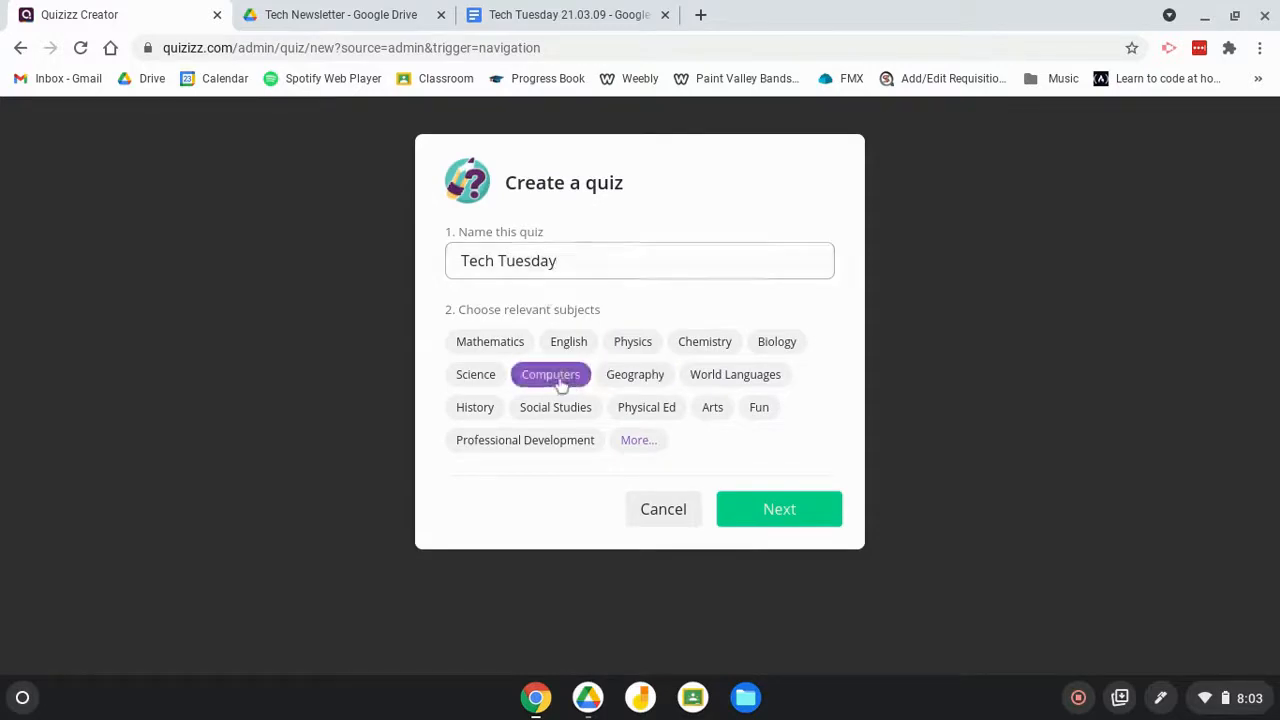
left_click(778, 510)
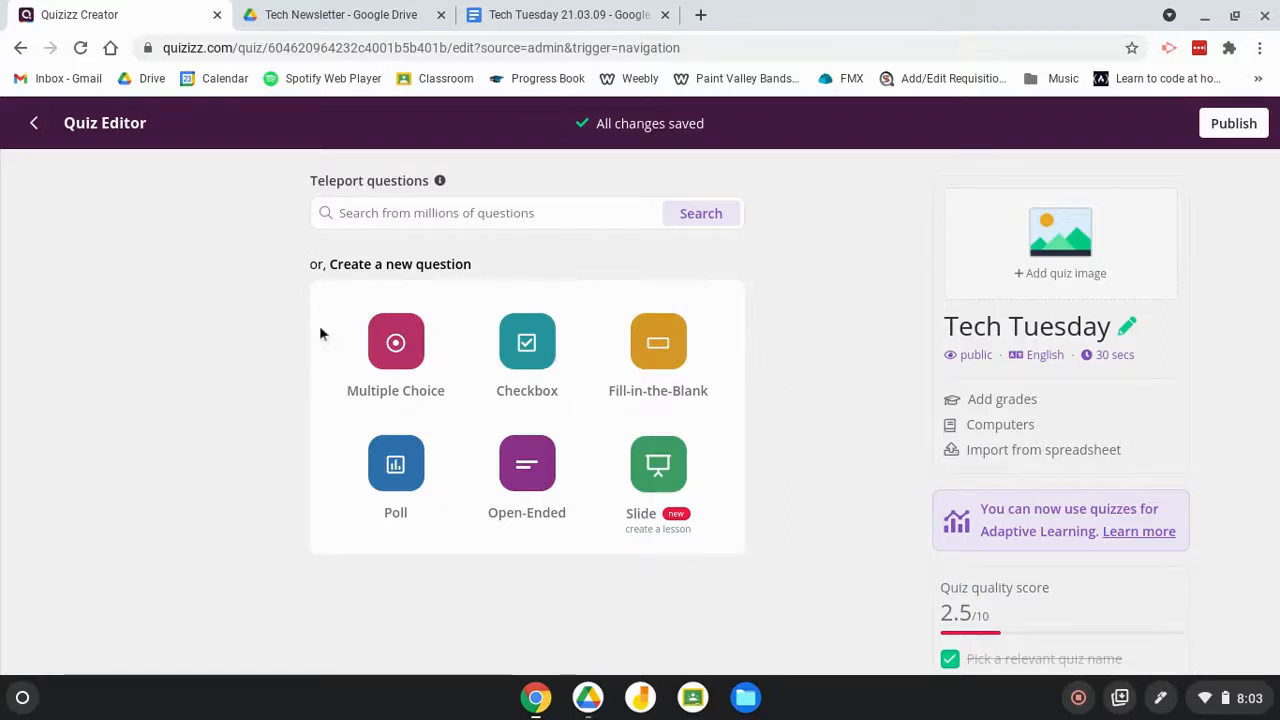
Add a multiple-choice question reading "Who is our favoirite tech team?`" with three pairs of first names and "None" as answer options
left_click(398, 345)
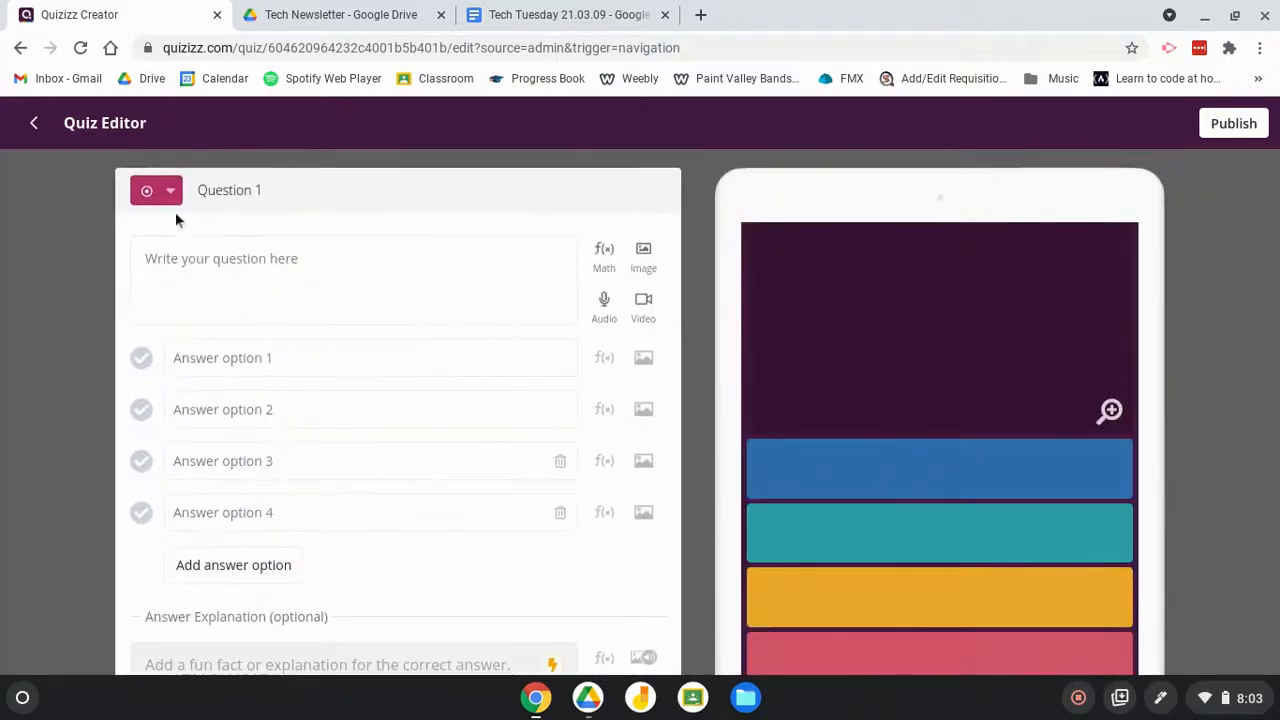
left_click(33, 124)
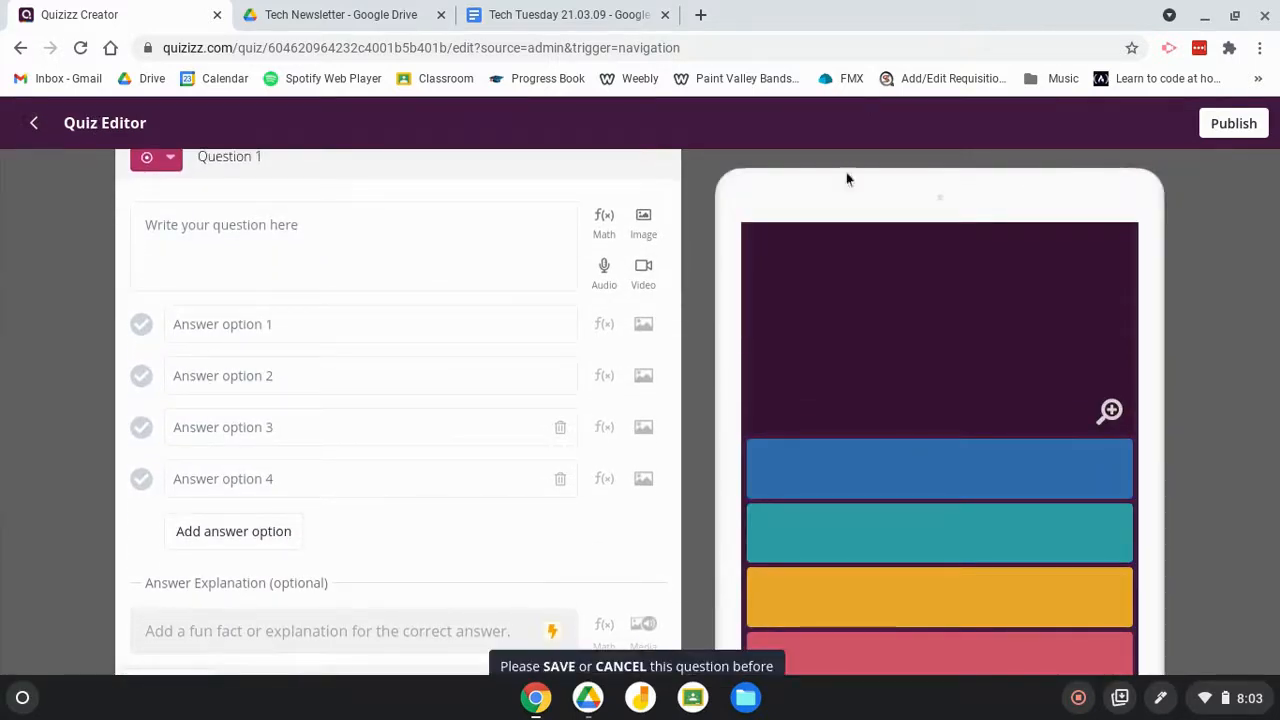
left_click(208, 280)
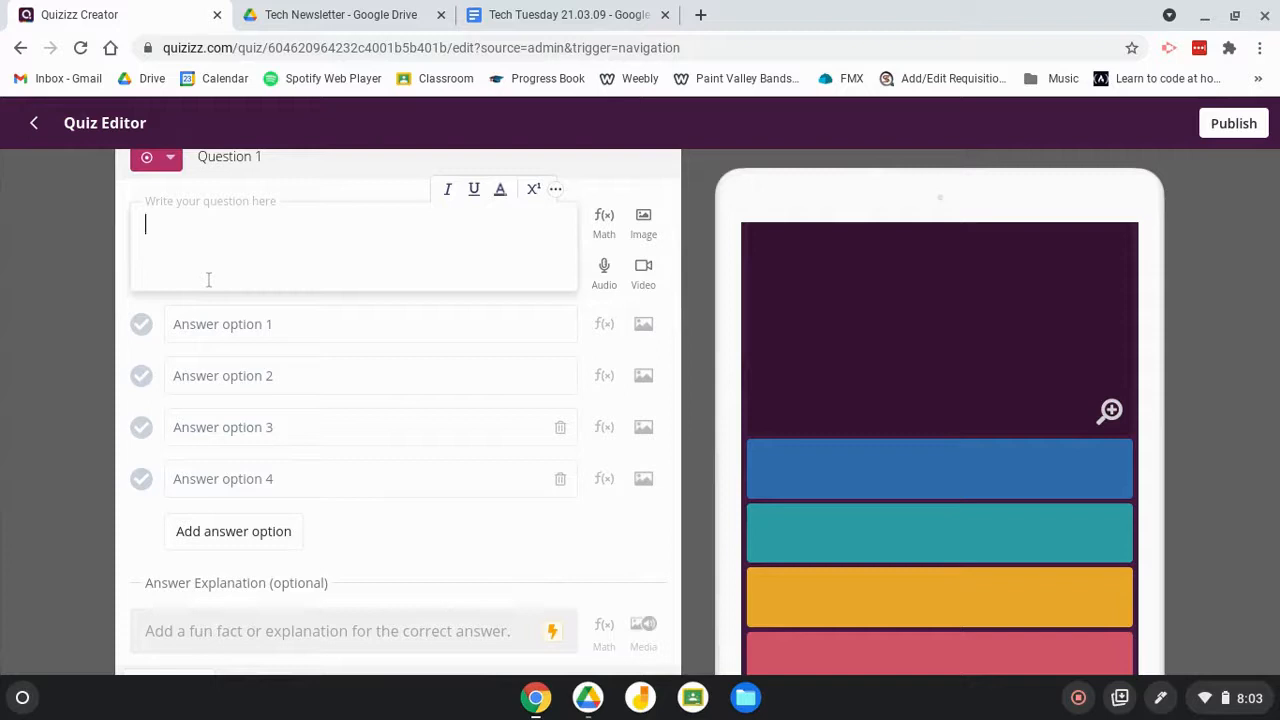
type("Who is ou")
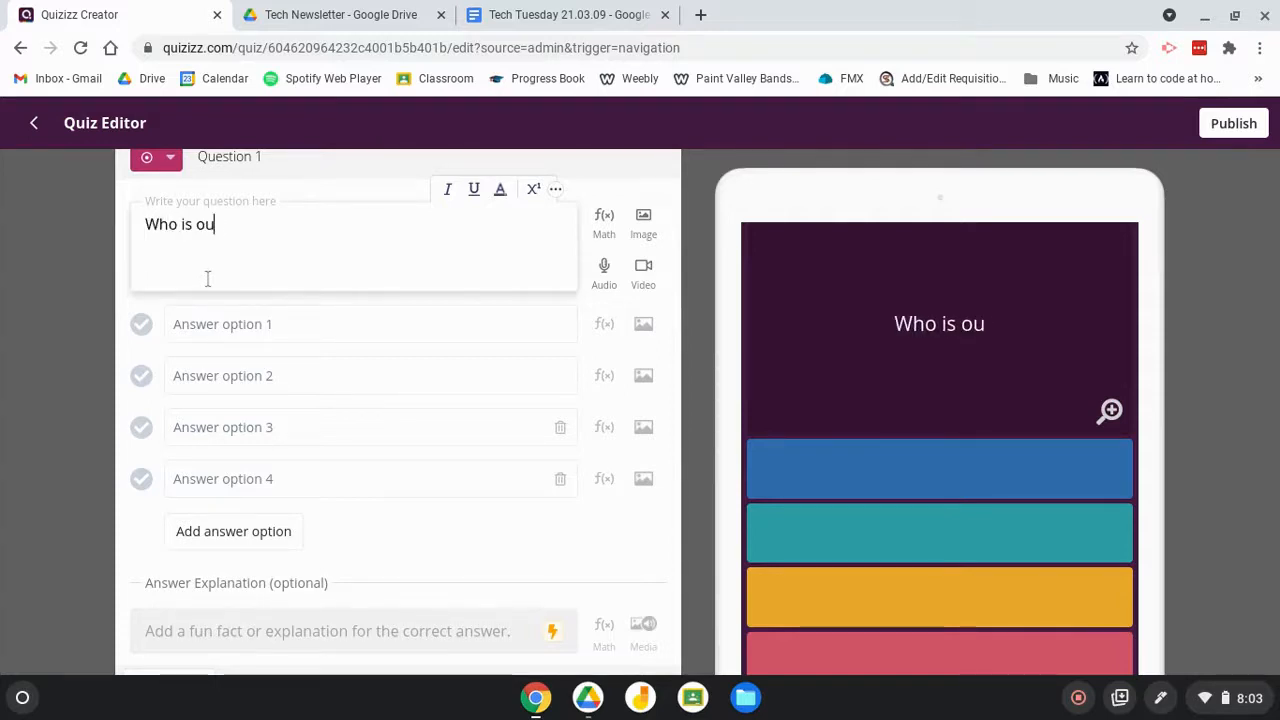
type("r favoirite Tech")
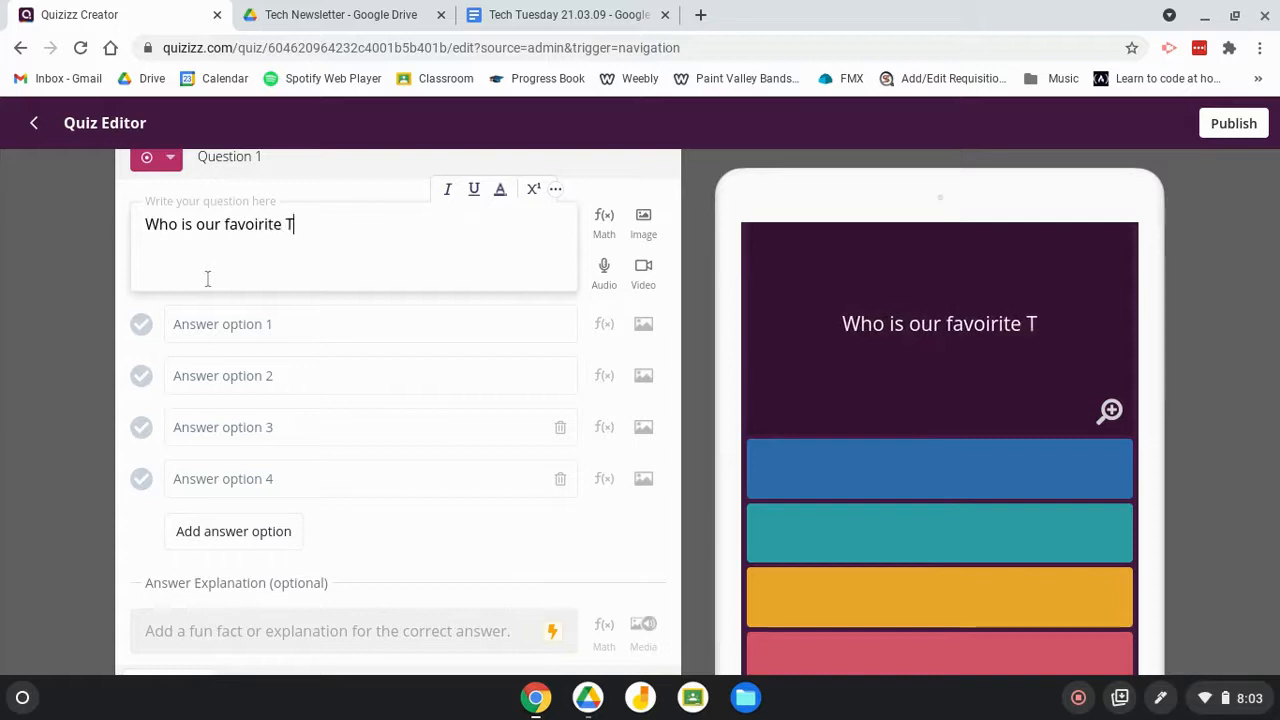
key("BackSpace")
key("BackSpace")
key("BackSpace")
key("BackSpace")
type("tech team?`")
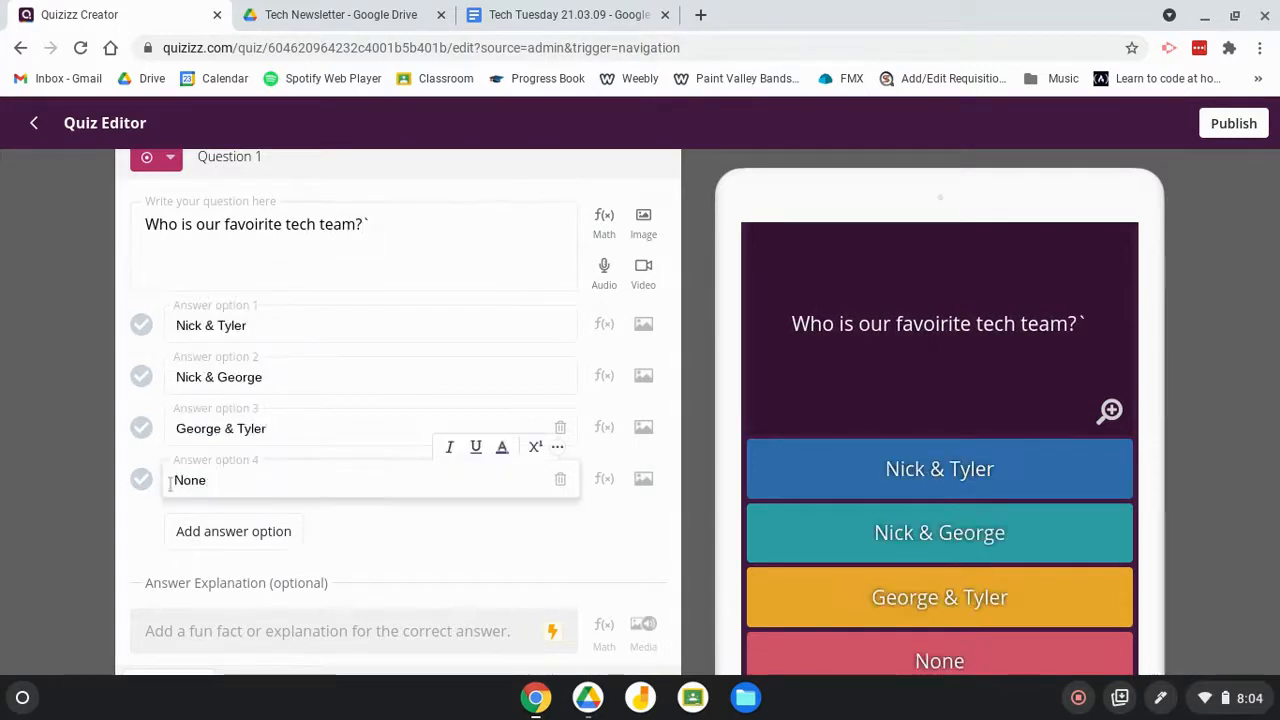
Delete the third answer option from the tech team question
left_click(133, 557)
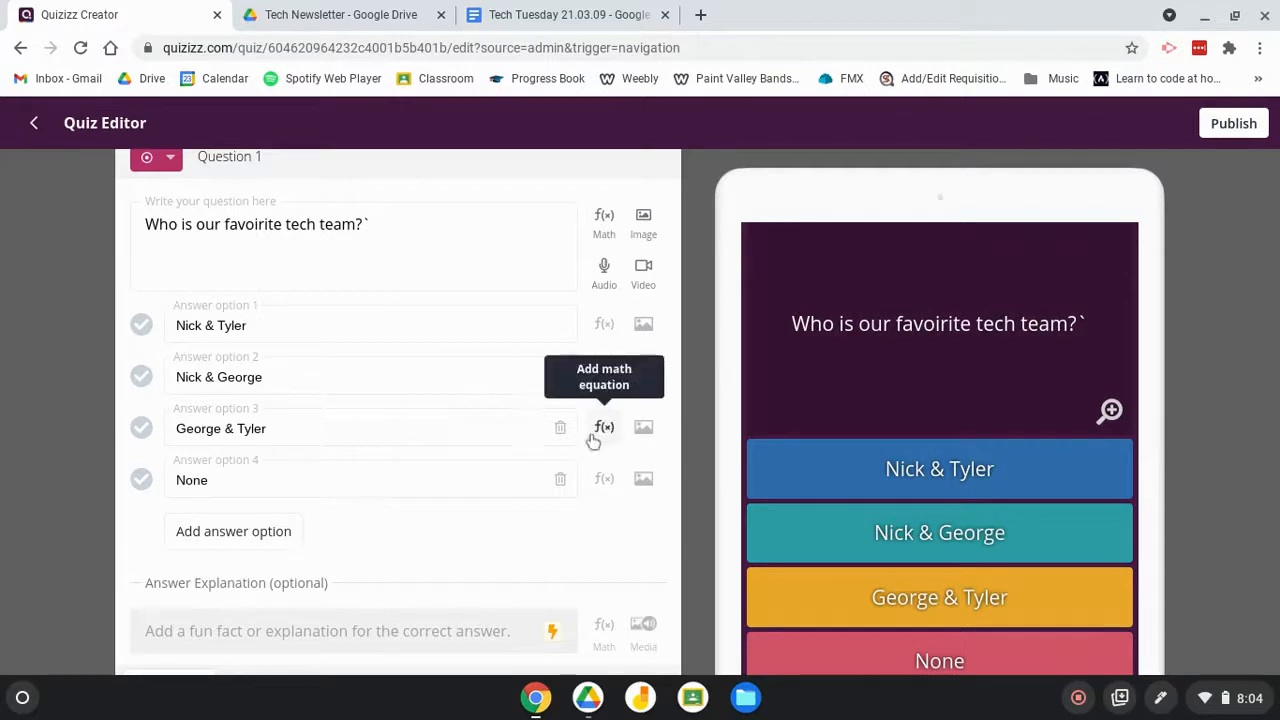
left_click(562, 434)
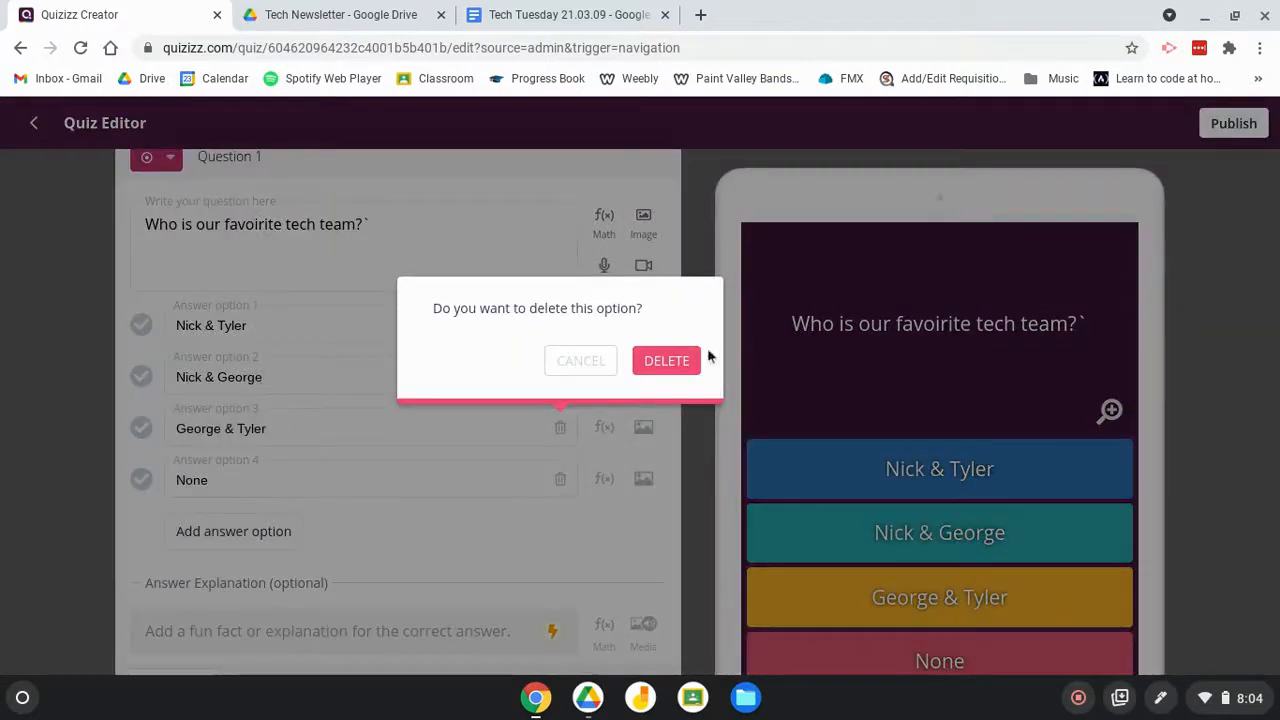
left_click(655, 370)
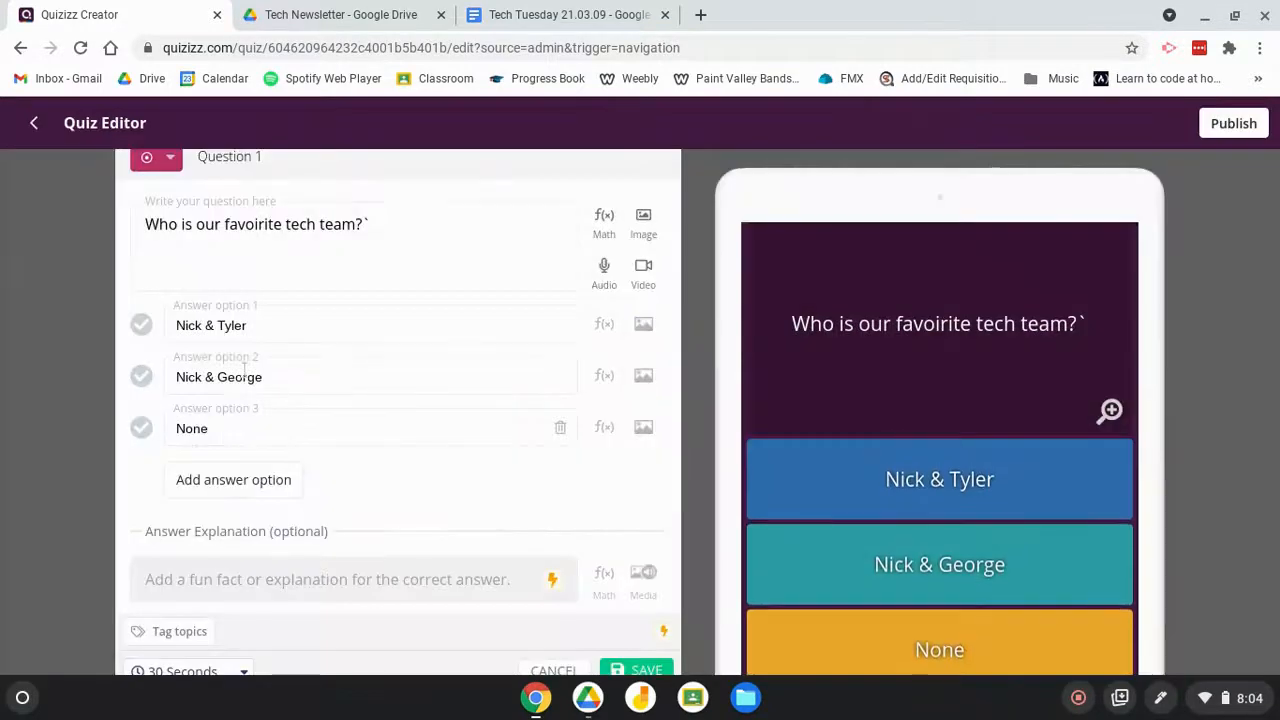
Mark the first answer option as correct and save the tech team question
left_click(142, 326)
mouse_move(551, 590)
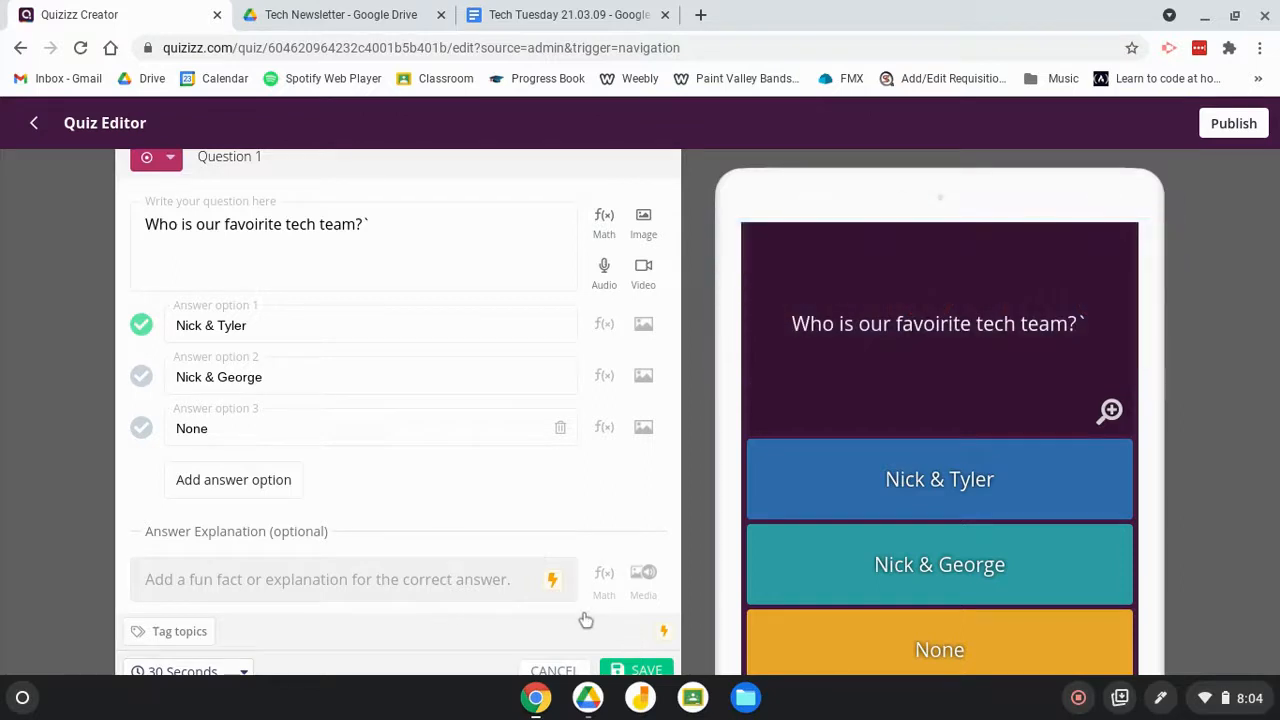
left_click(629, 674)
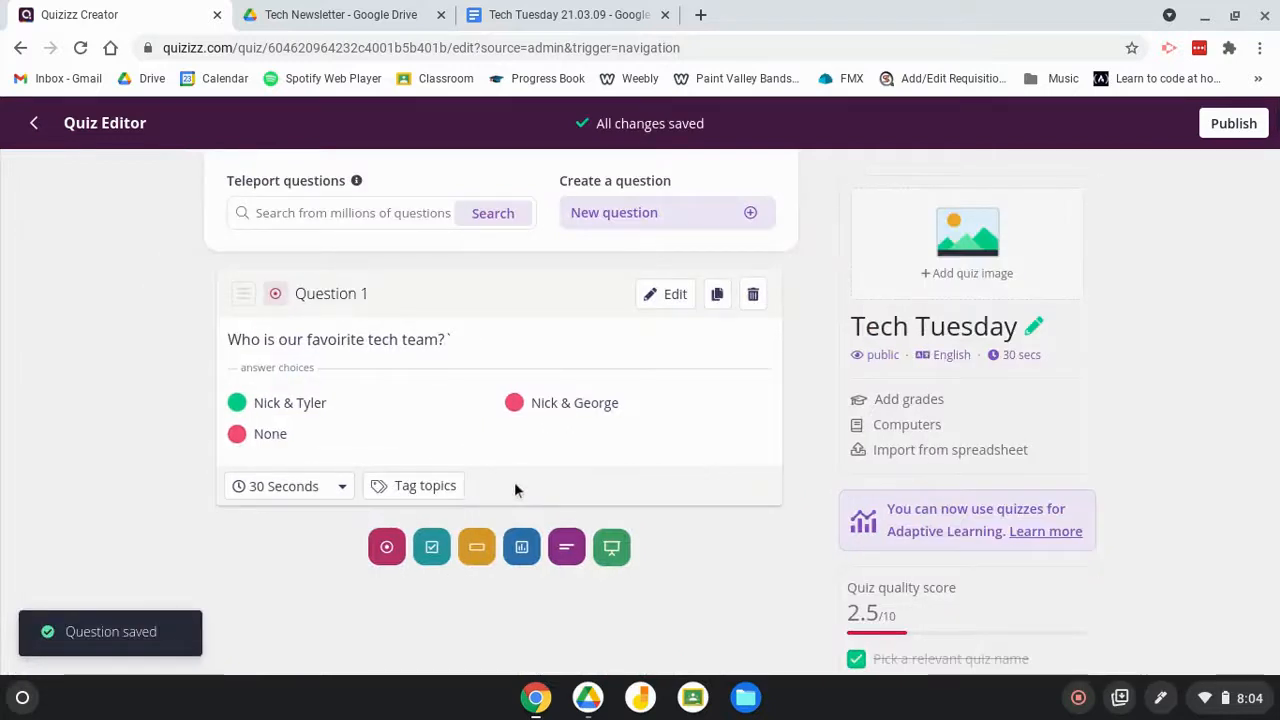
Add a multiple-choice question "What is our favorite subject?" with answers Spanish and Not Spanish, and delete one unused answer option
left_click(386, 550)
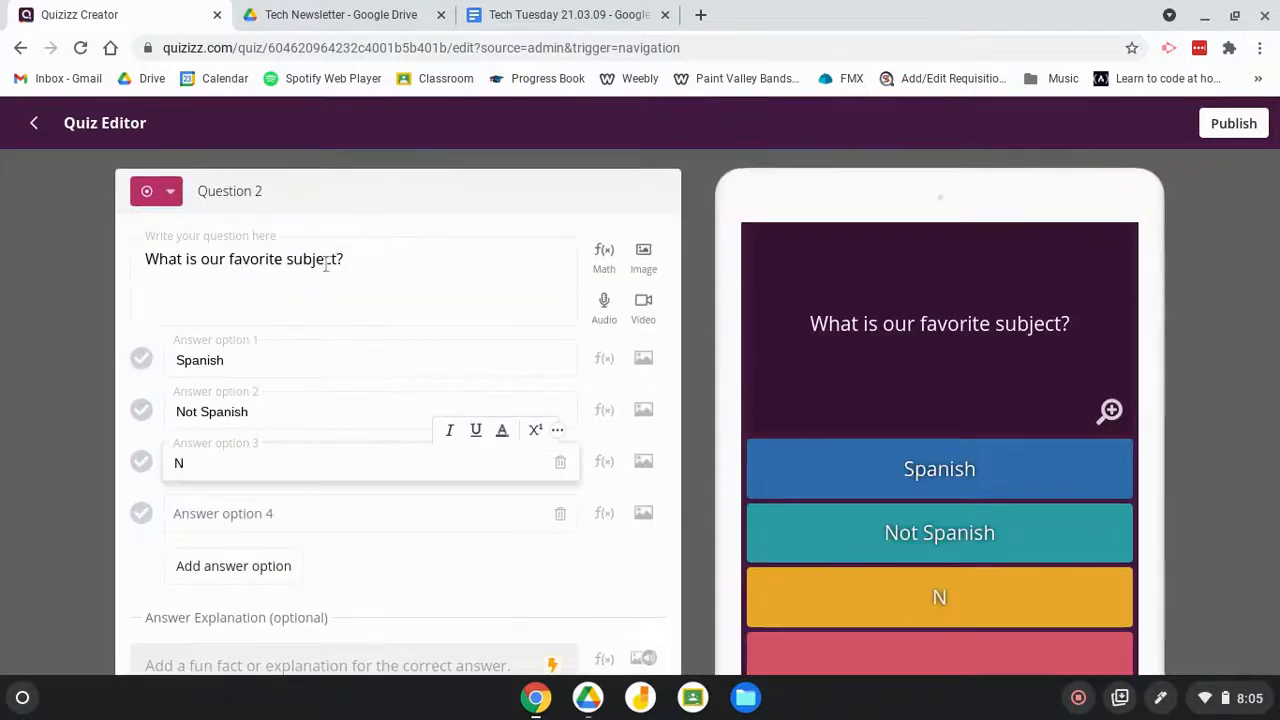
key("BackSpace")
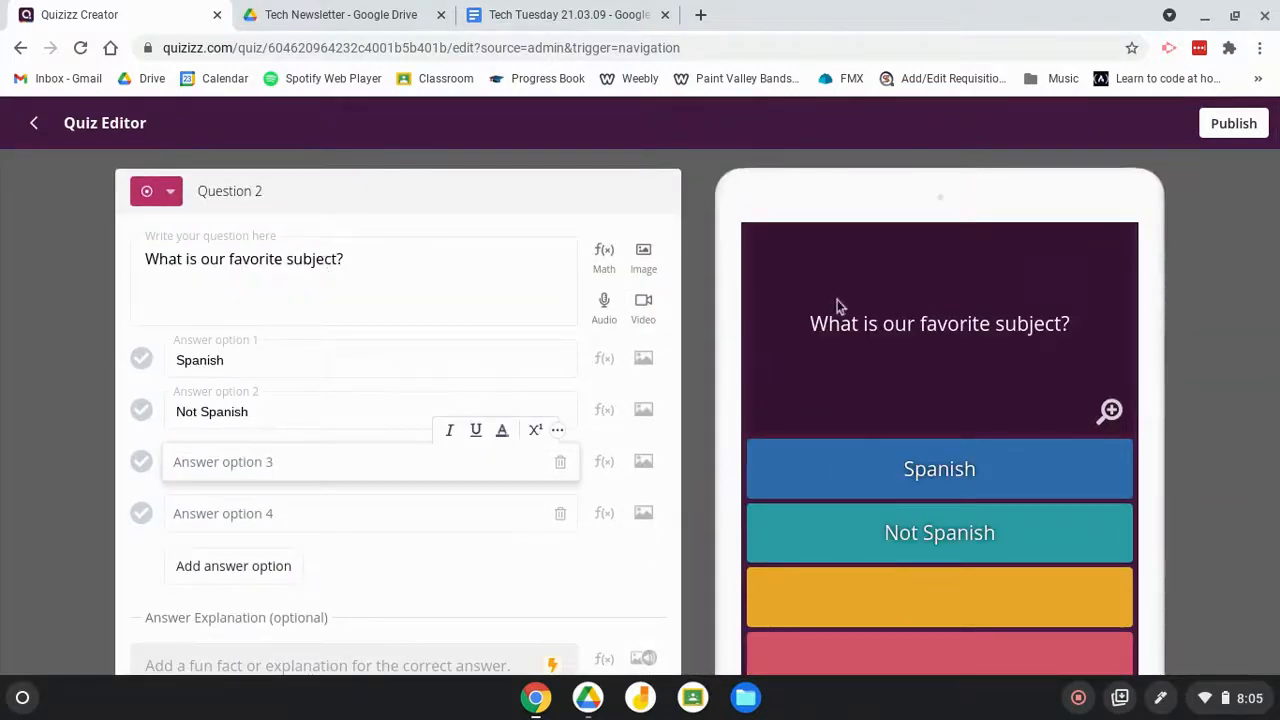
left_click(560, 462)
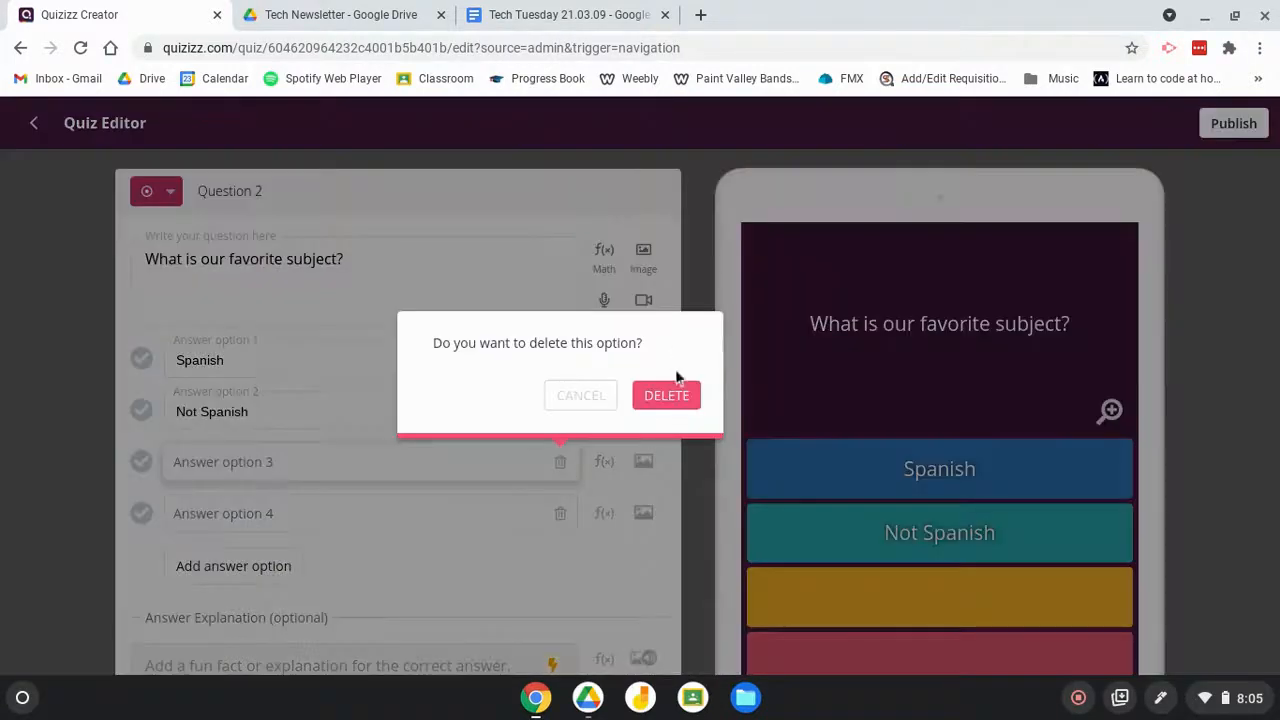
left_click(667, 396)
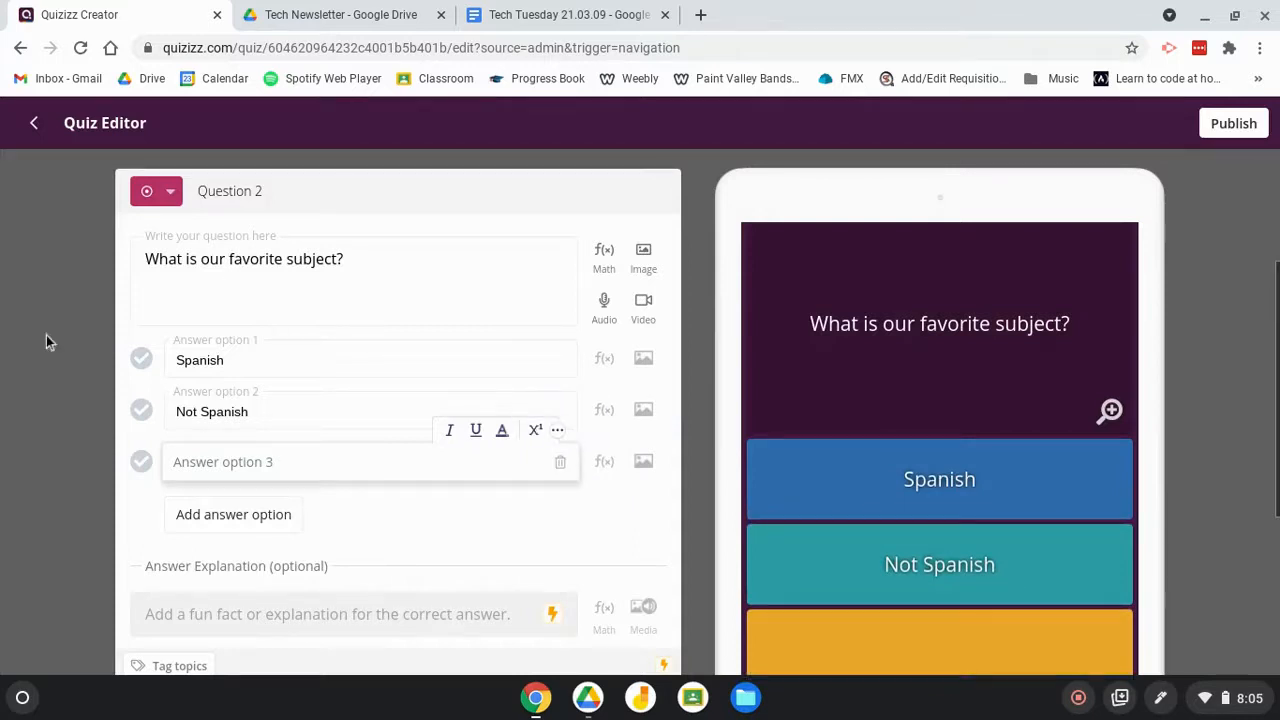
Mark Spanish as the correct answer and save the question with a time limit of 10 seconds
left_click(141, 360)
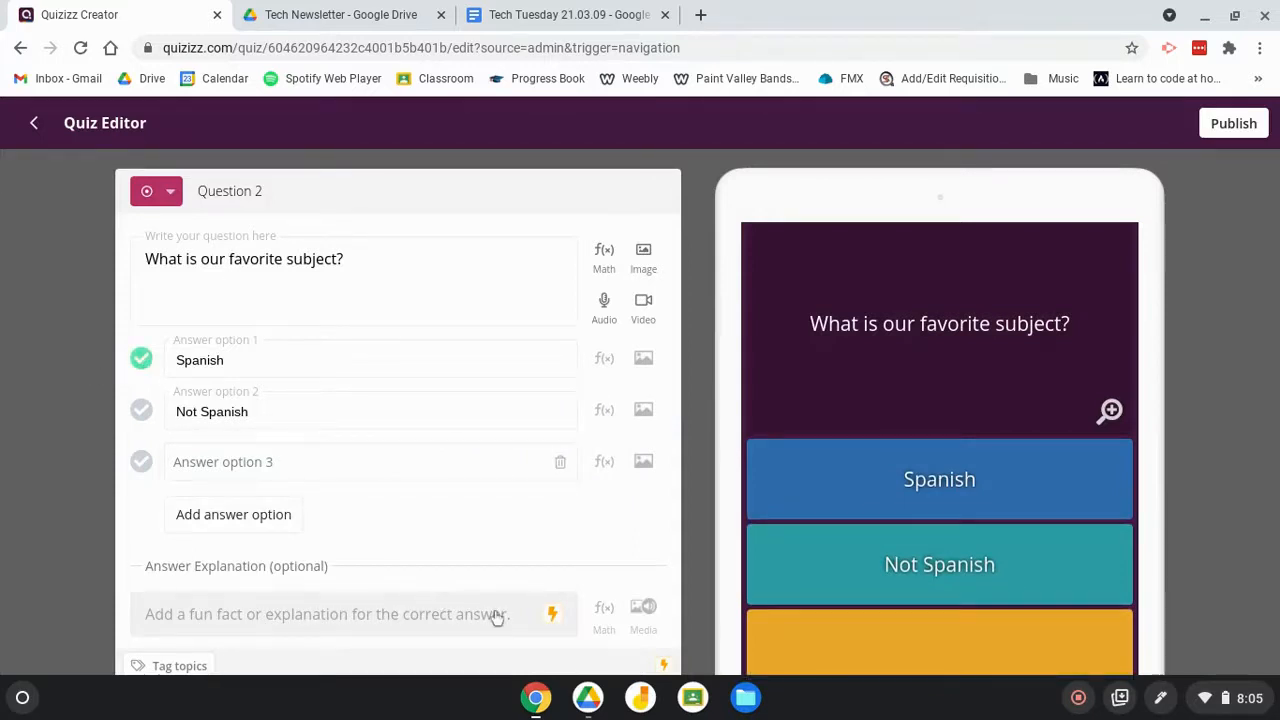
scroll(488, 616, "down", 3)
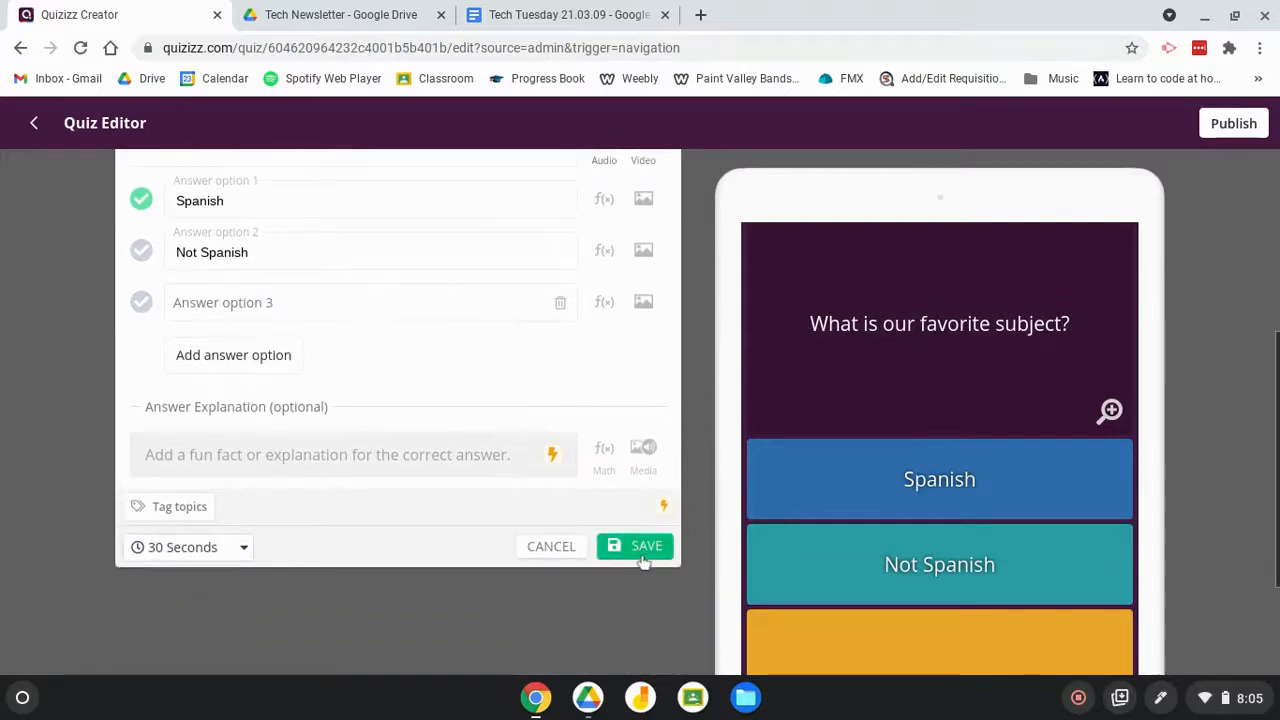
left_click(240, 549)
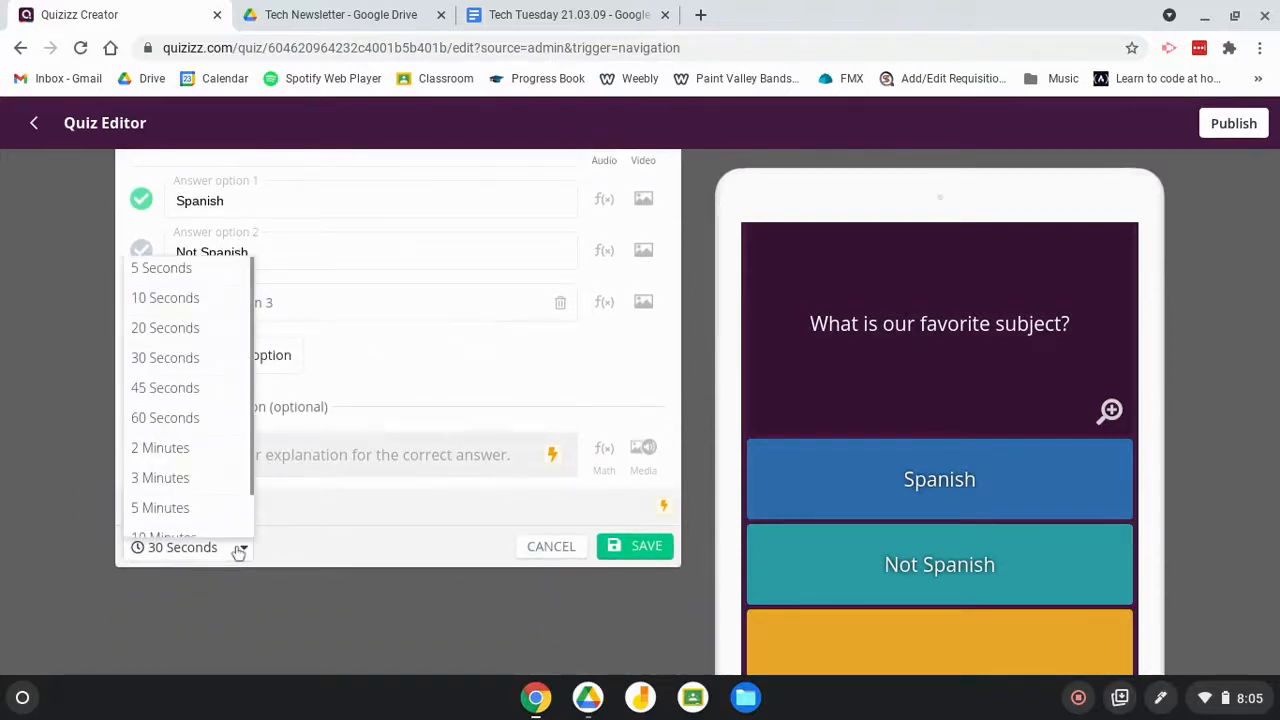
left_click(186, 300)
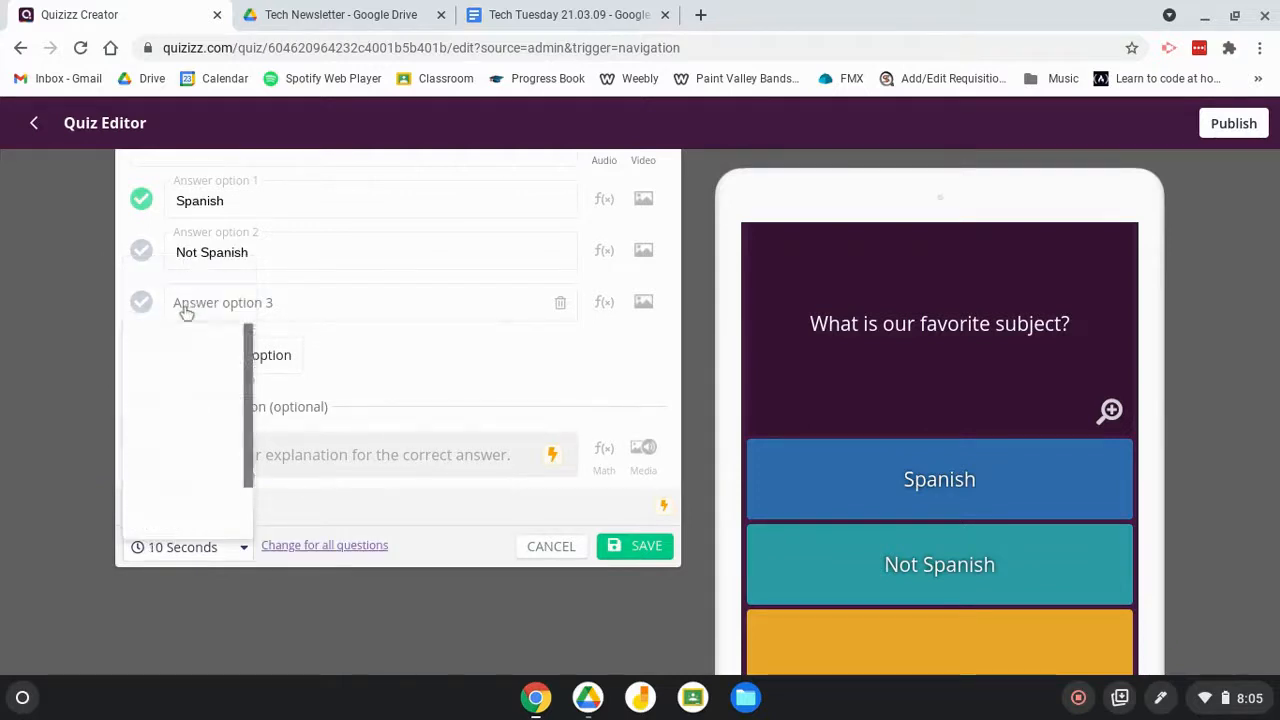
left_click(641, 552)
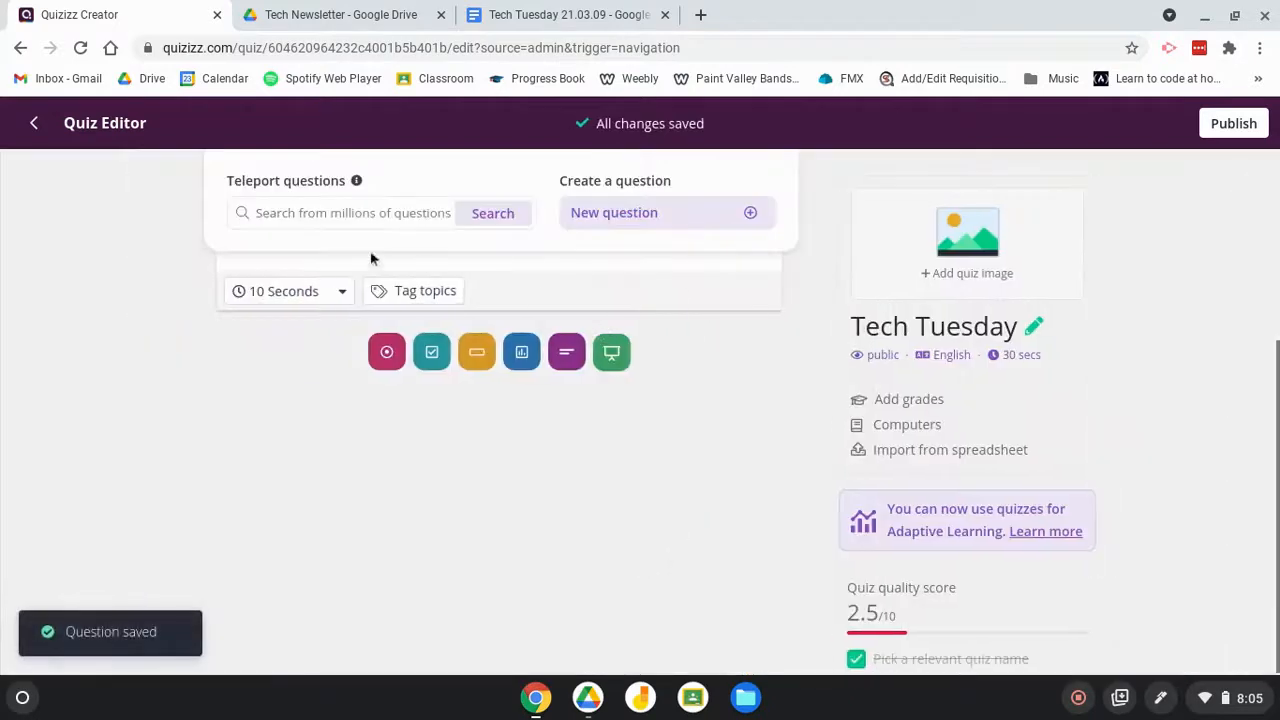
Add a multiple-choice question "This is a test!" with the answers "Correct Answer" and "Incorrect Answer!"
left_click(388, 355)
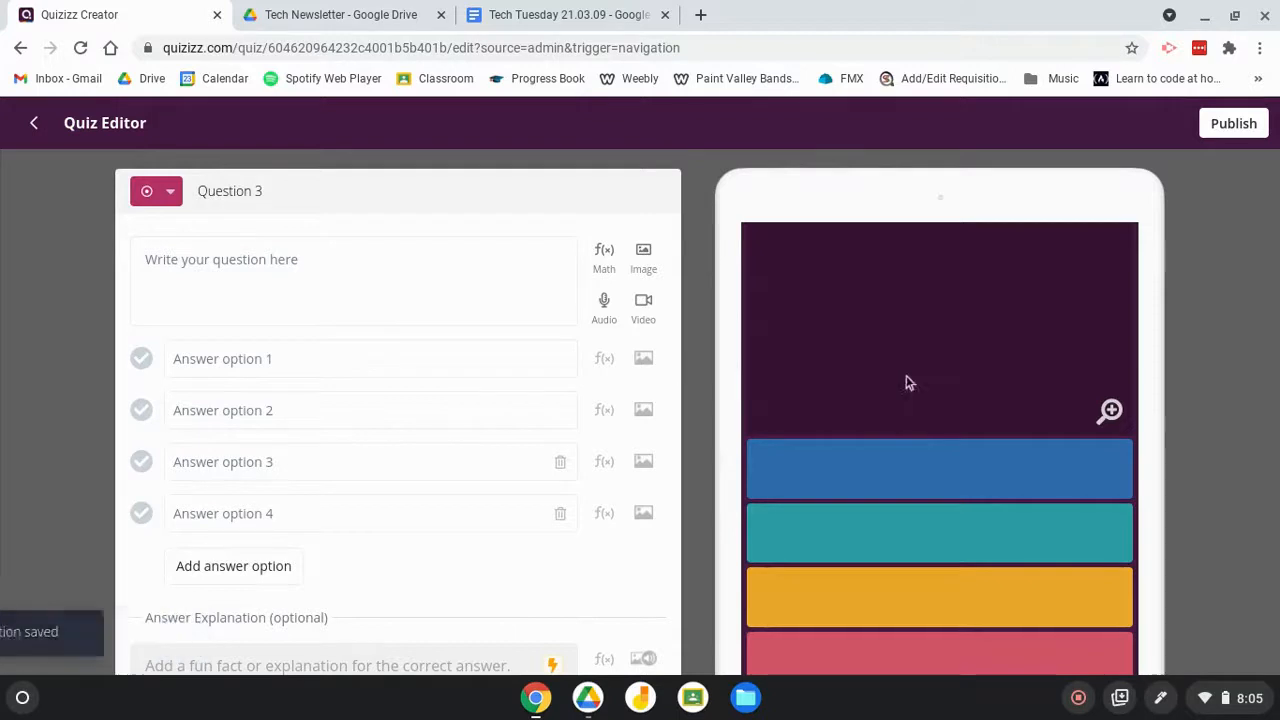
left_click(372, 295)
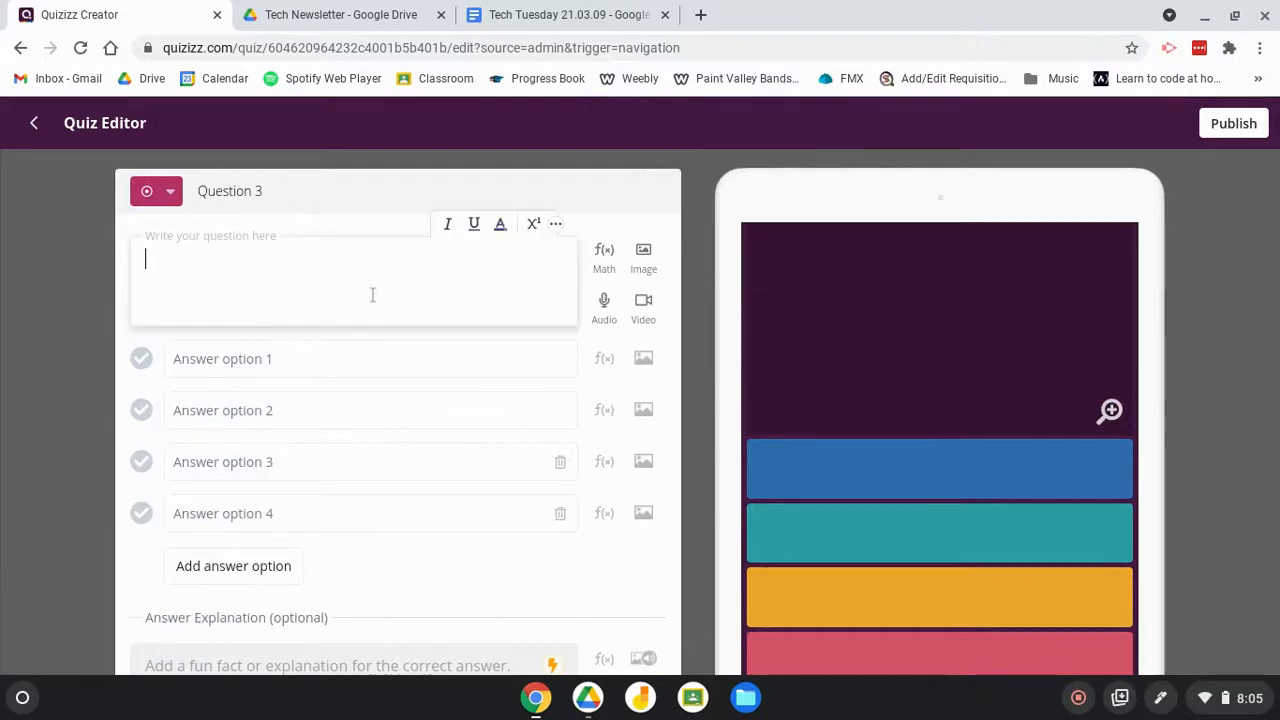
type("This is a test!")
key("Tab")
type("Correct Answ")
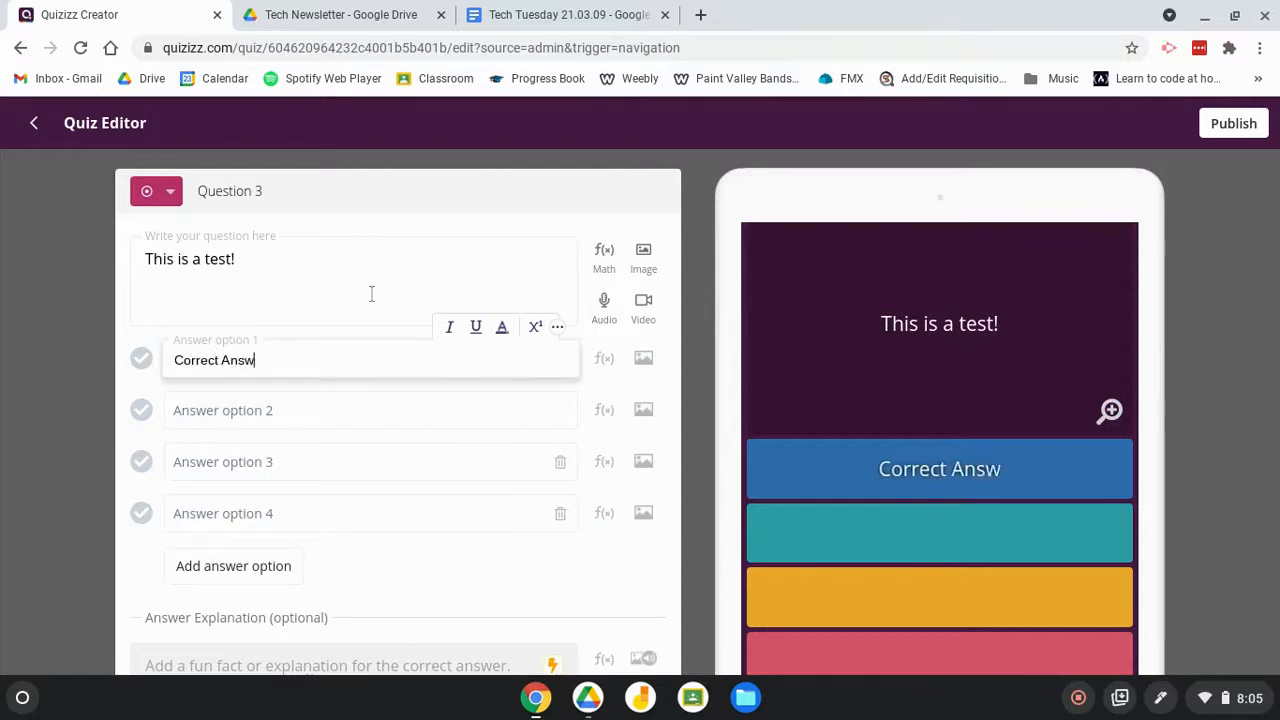
type("er")
key("Tab")
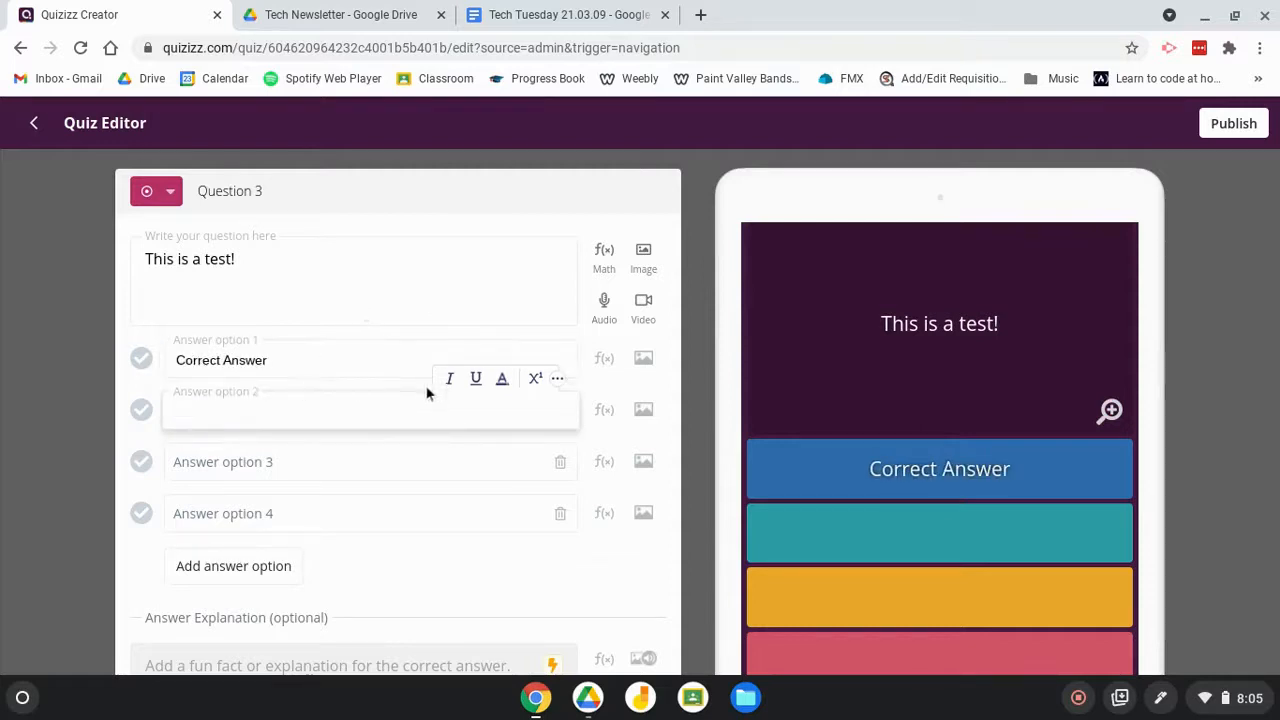
type("Incorrect Answer!")
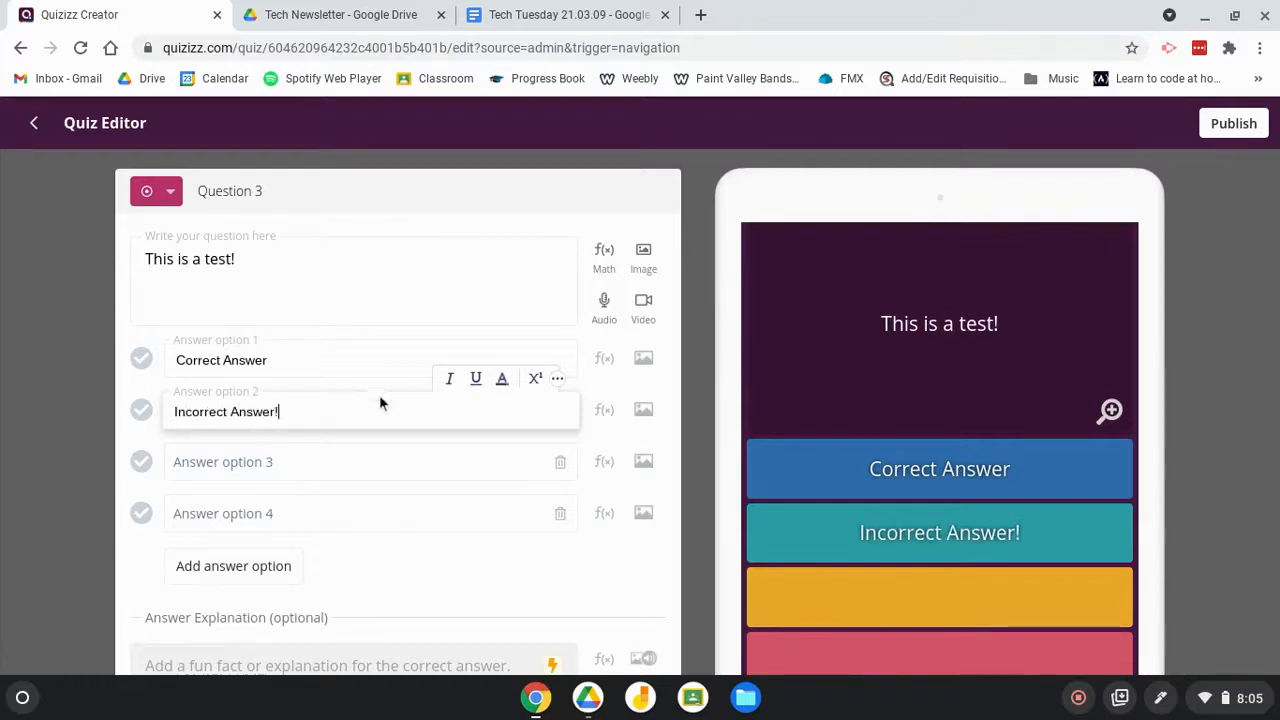
Delete the empty third answer option from the "This is a test!" question
left_click(520, 464)
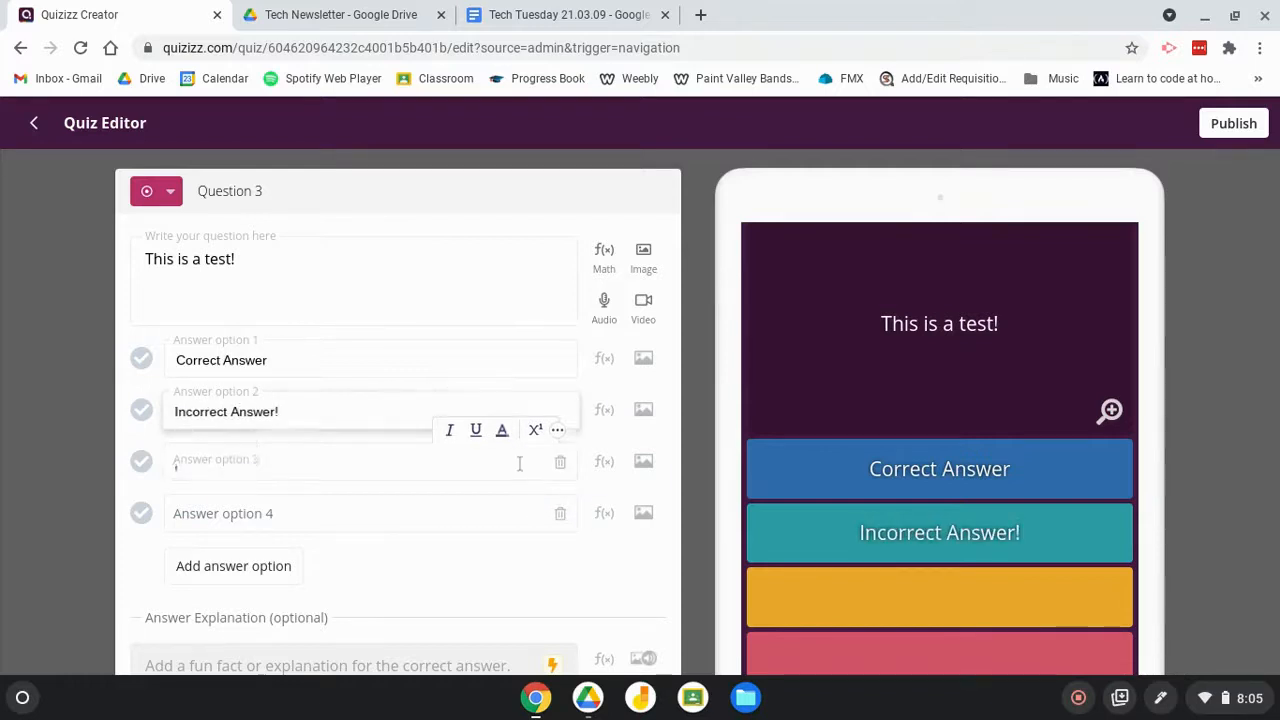
left_click(560, 462)
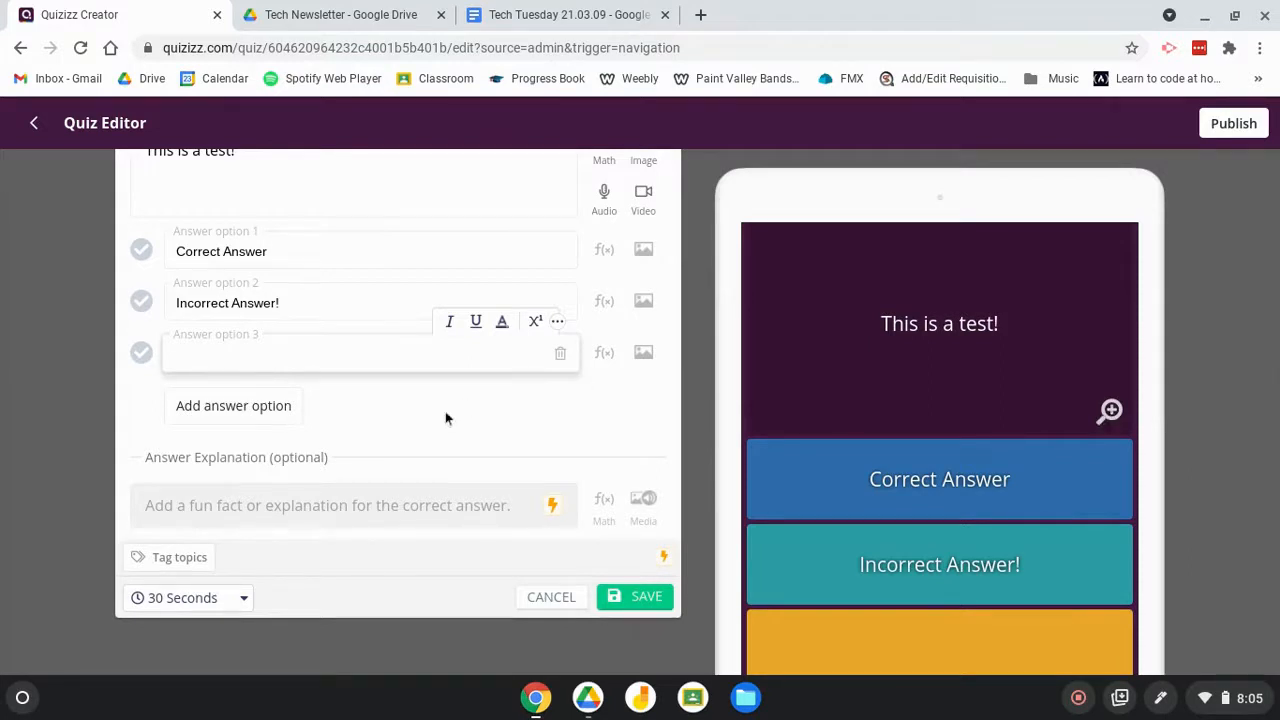
left_click(372, 415)
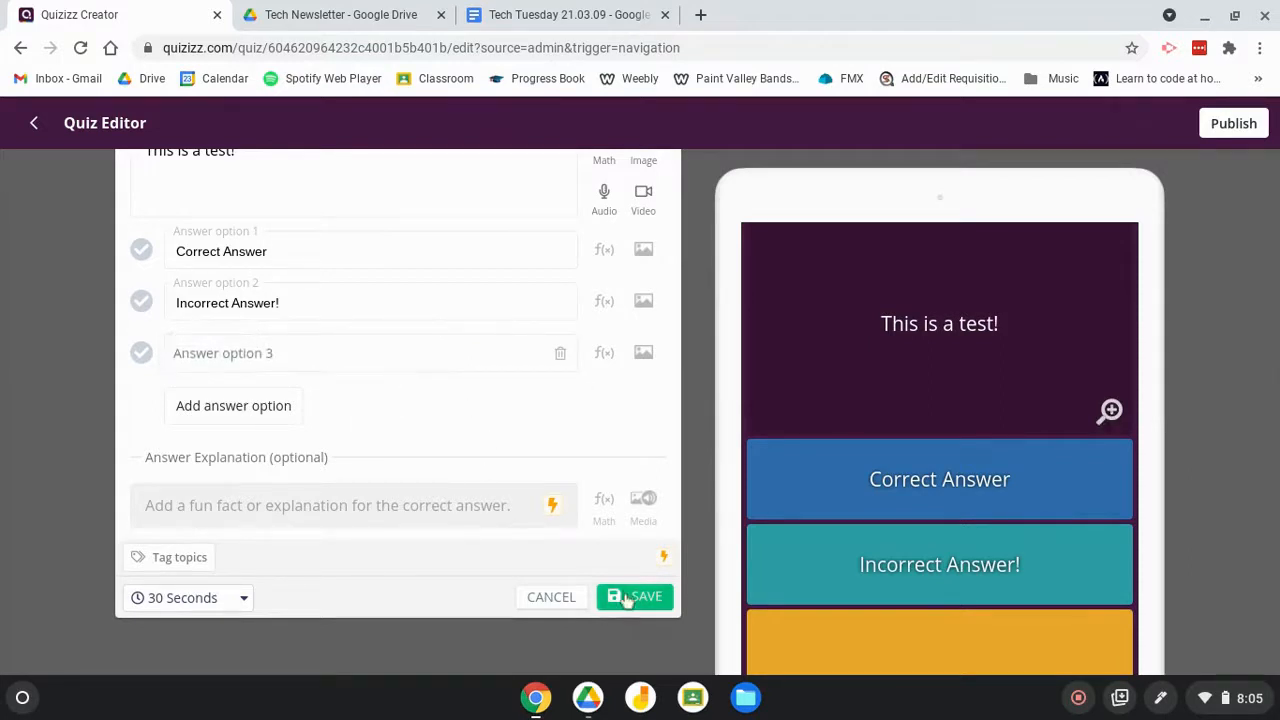
Mark "Correct Answer" as the correct option and save the test question with a time limit of 3 minutes
left_click(240, 595)
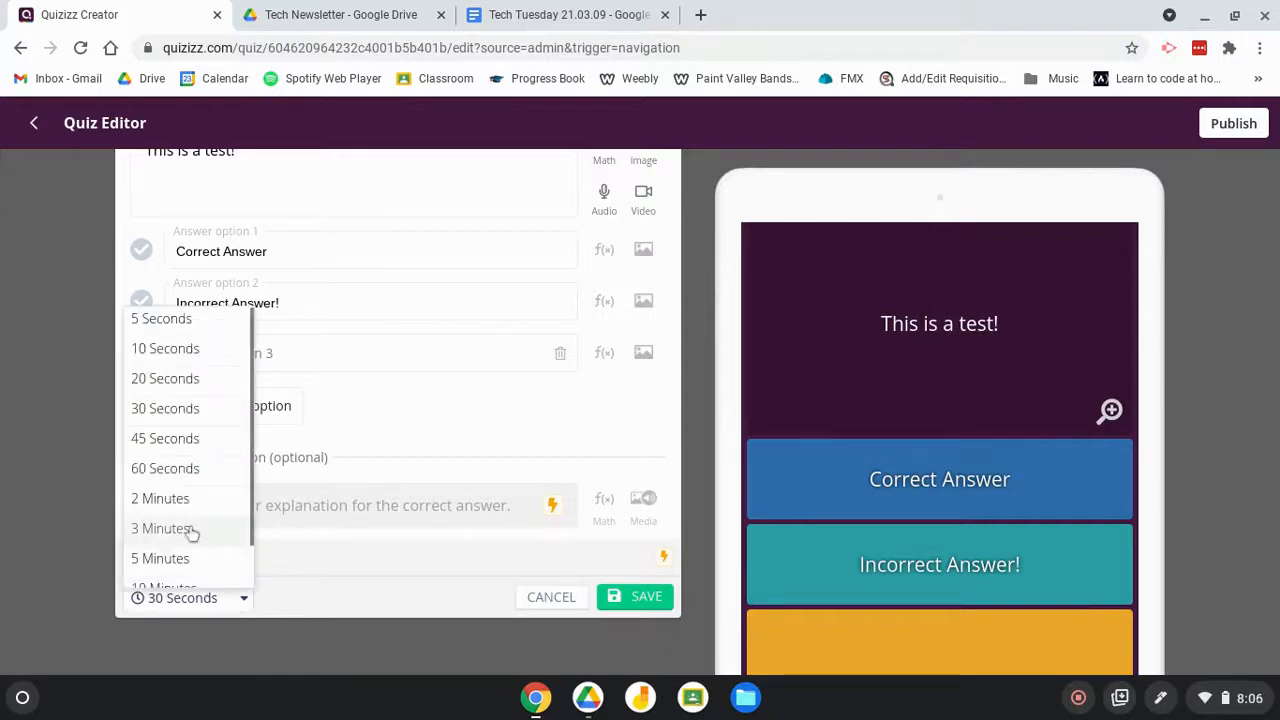
left_click(186, 529)
left_click(640, 600)
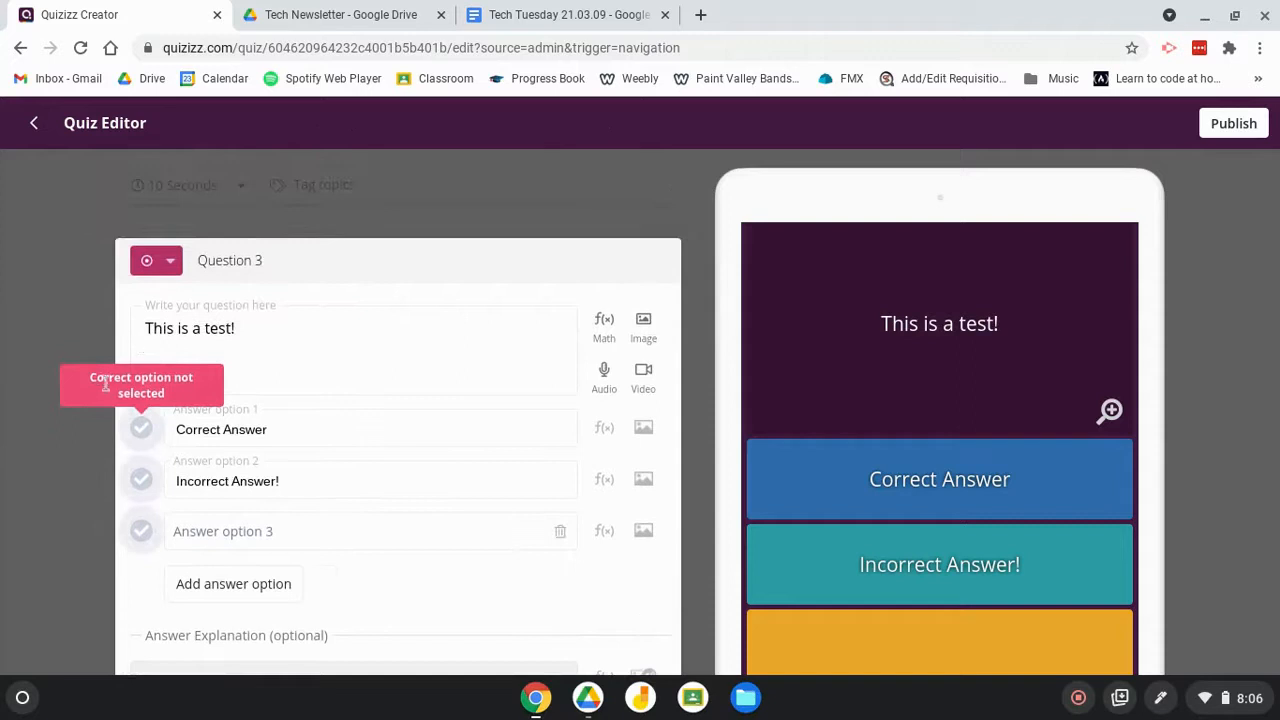
left_click(141, 429)
scroll(141, 431, "down", 4)
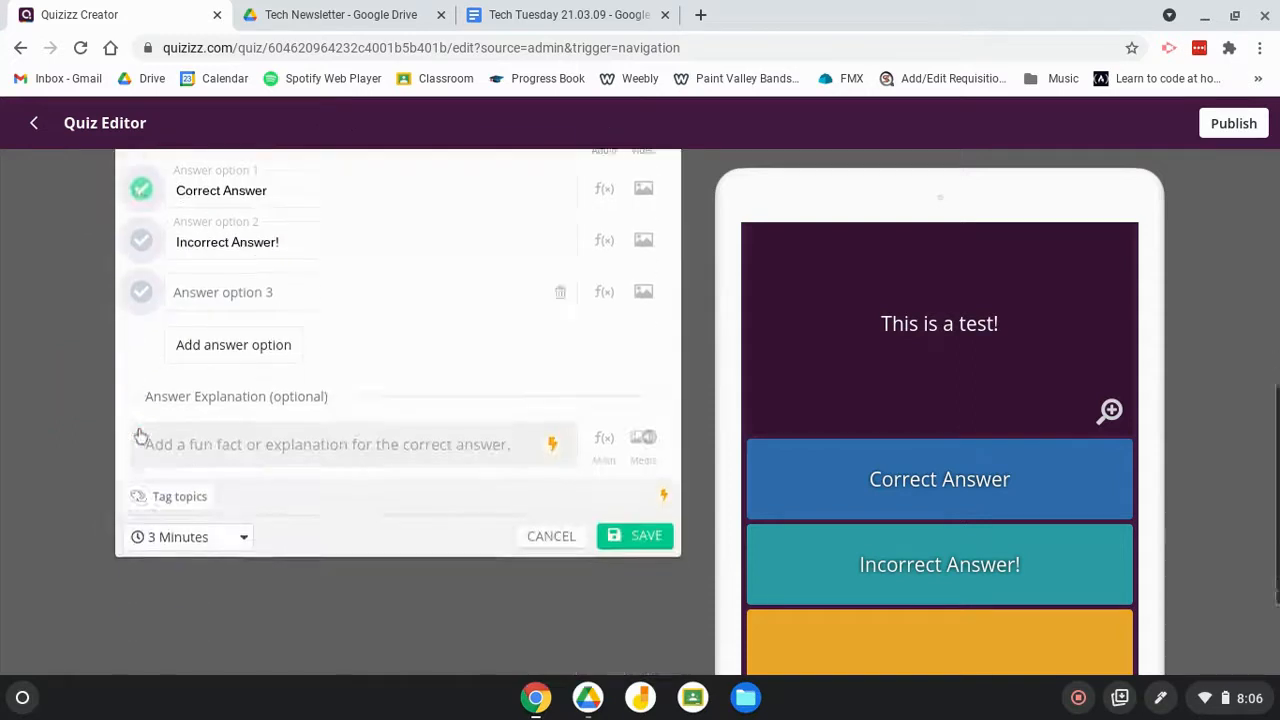
left_click(622, 420)
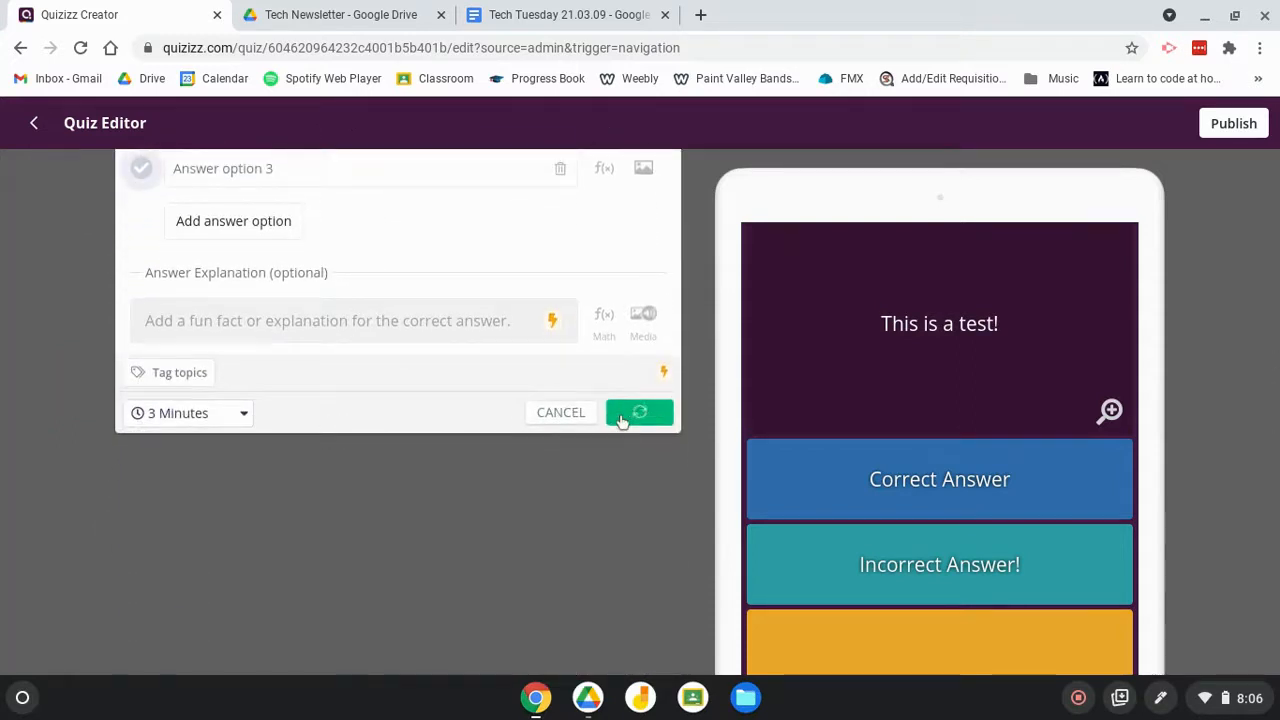
Review the quiz's saved questions and the quiz quality score checklist
scroll(630, 430, "up", 4)
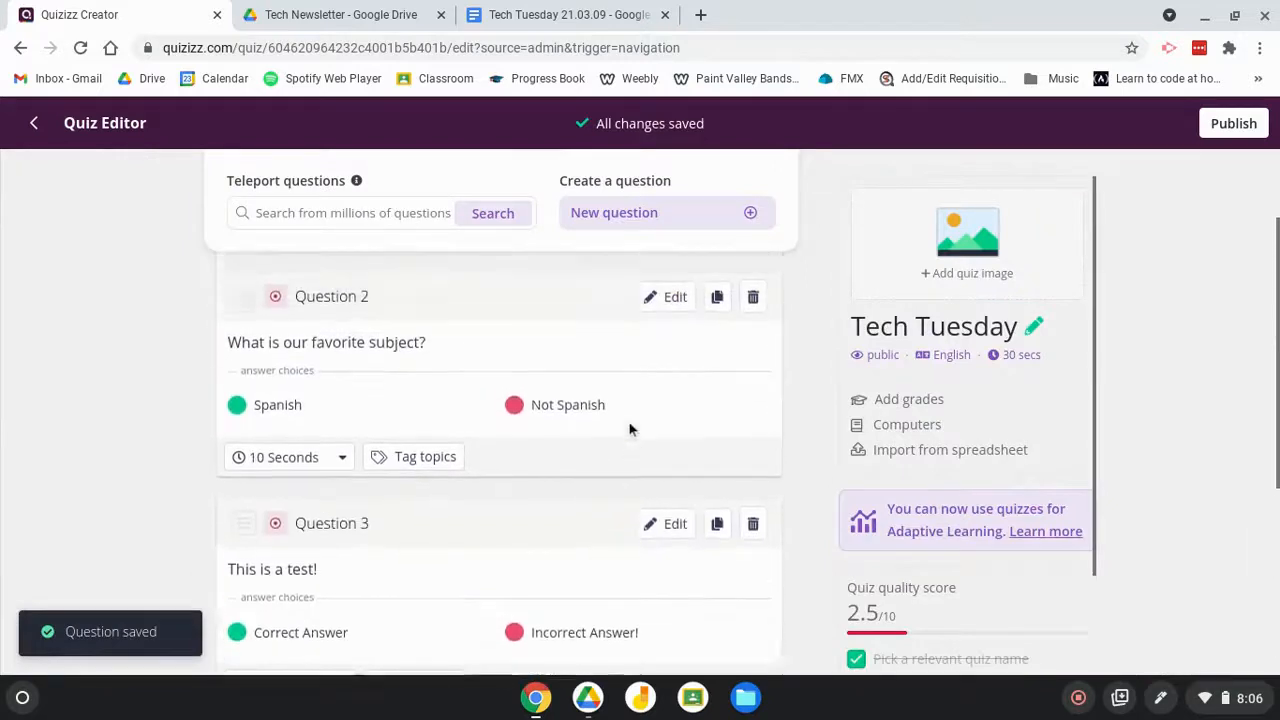
scroll(629, 429, "down", 5)
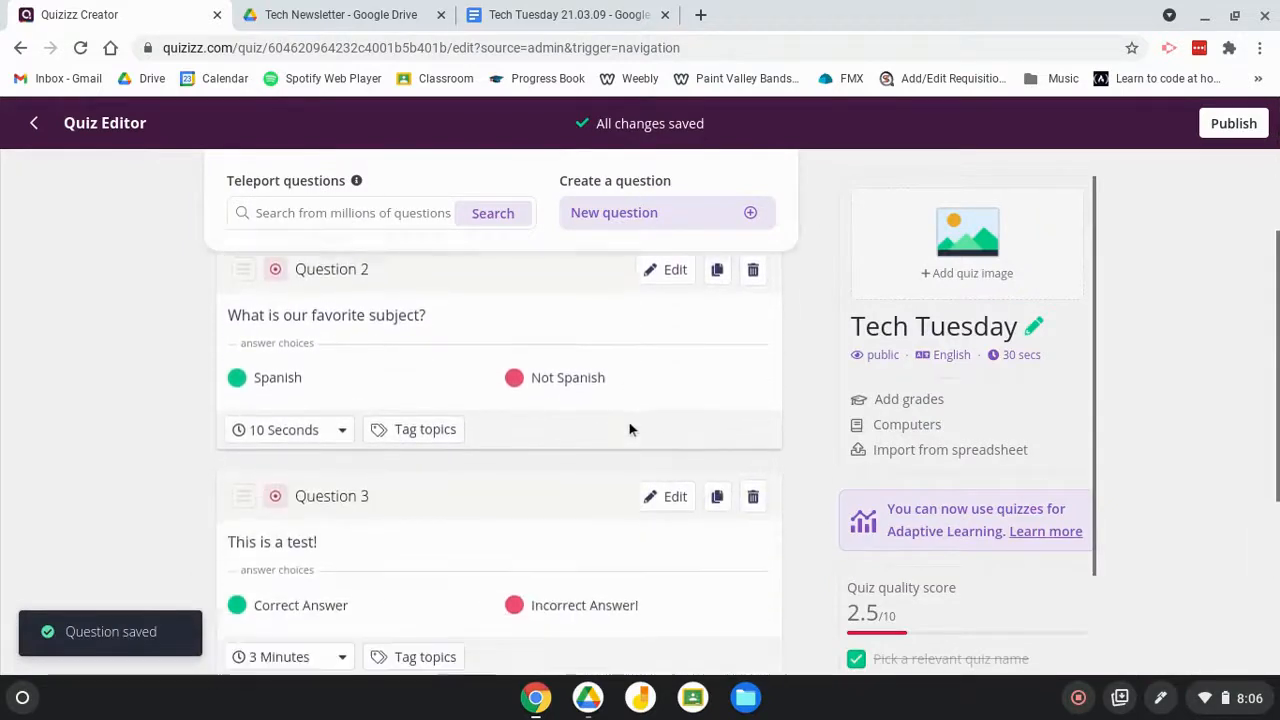
scroll(629, 422, "up", 5)
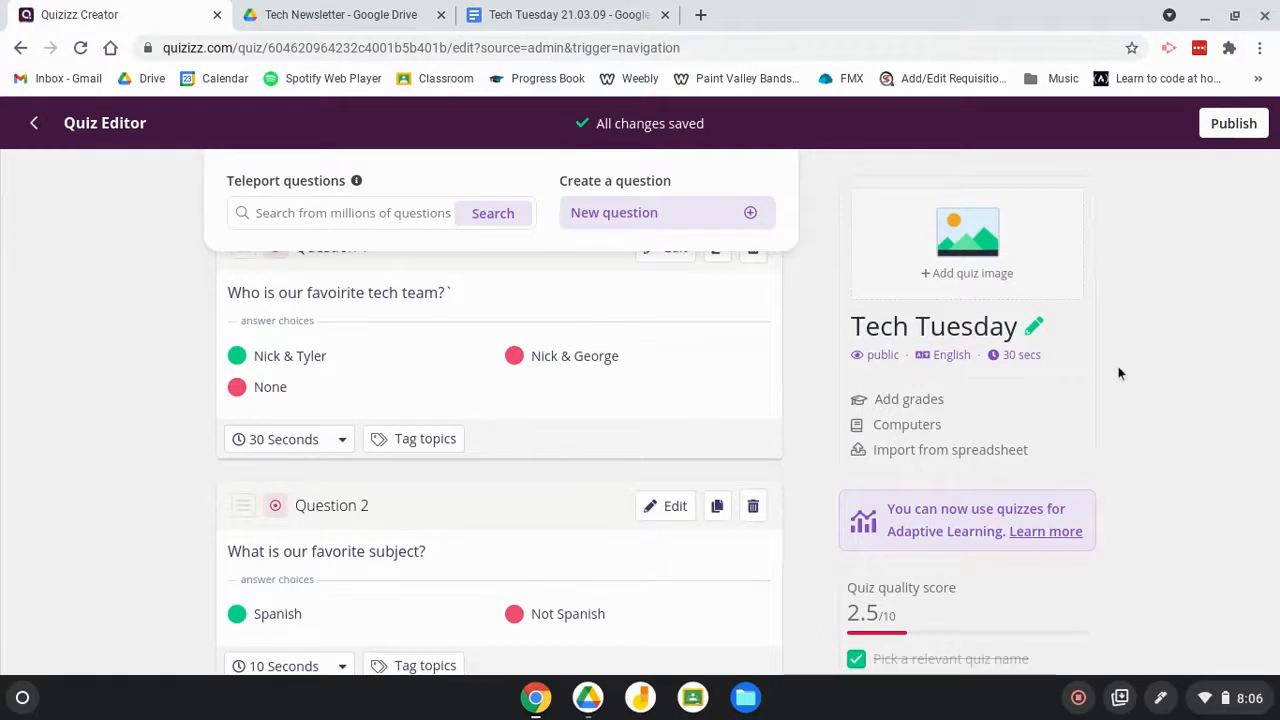
scroll(1117, 371, "down", 1)
scroll(924, 500, "down", 1)
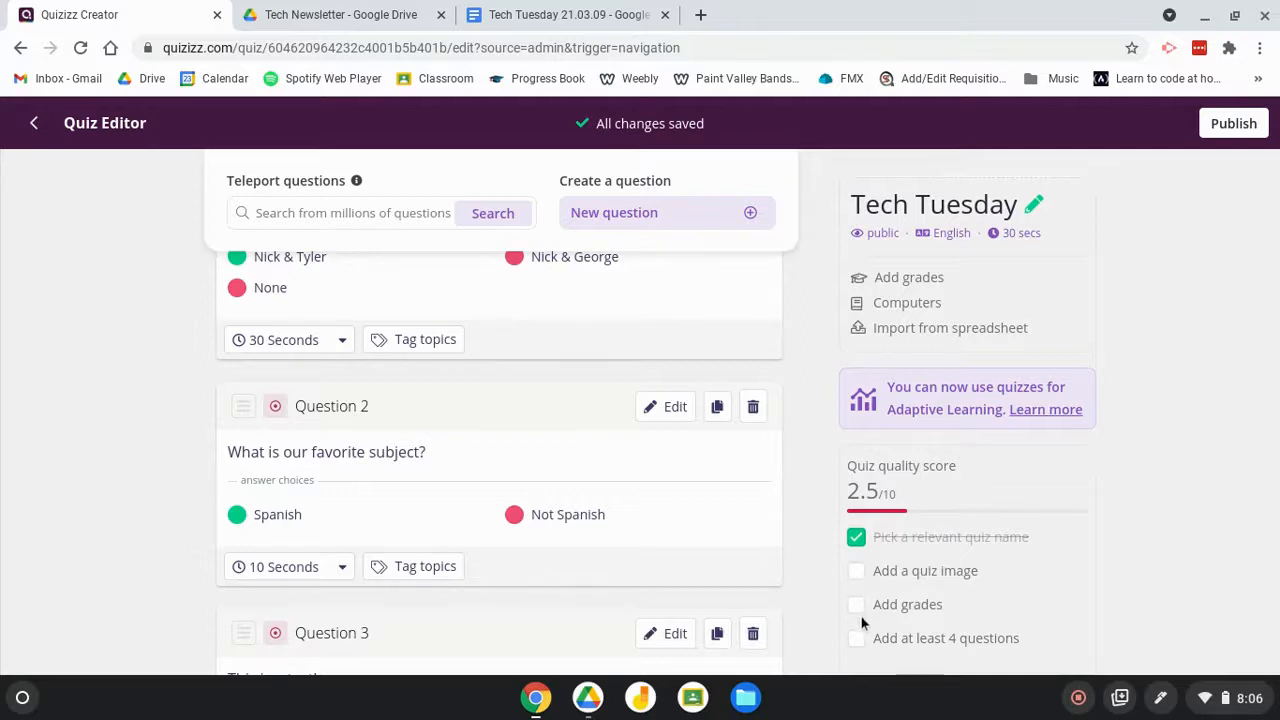
scroll(483, 456, "down", 3)
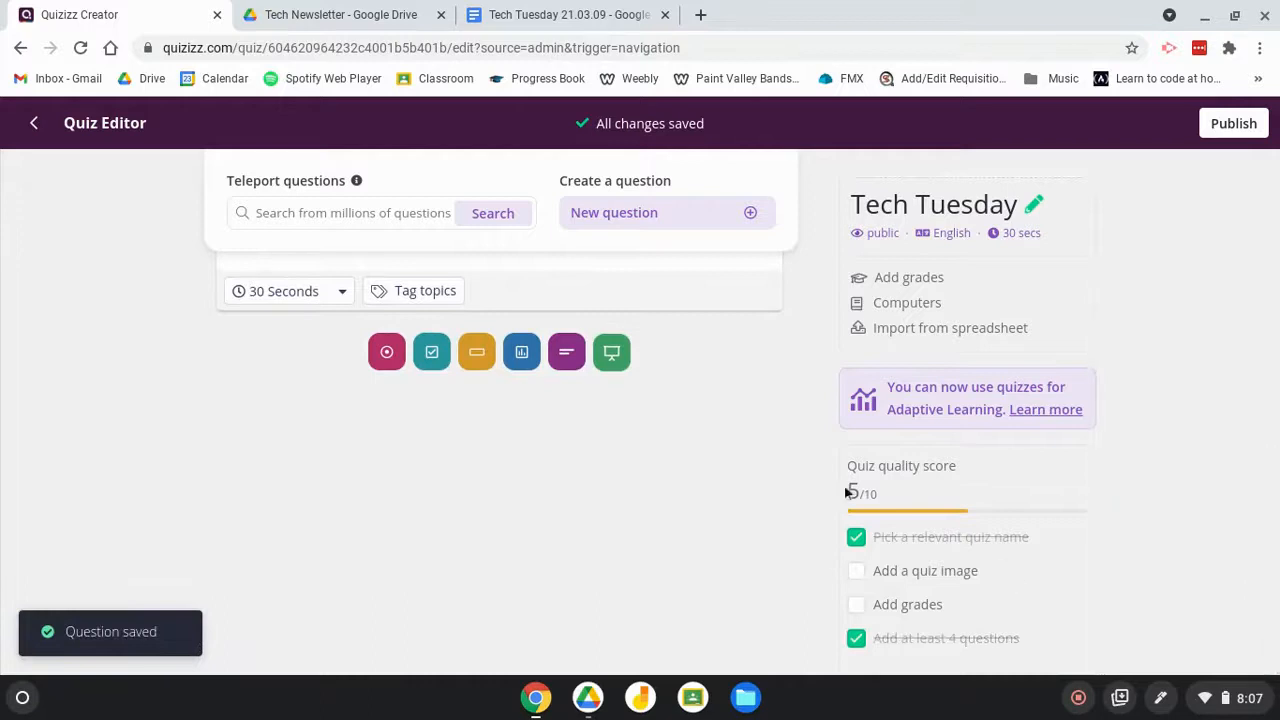
scroll(741, 394, "up", 6)
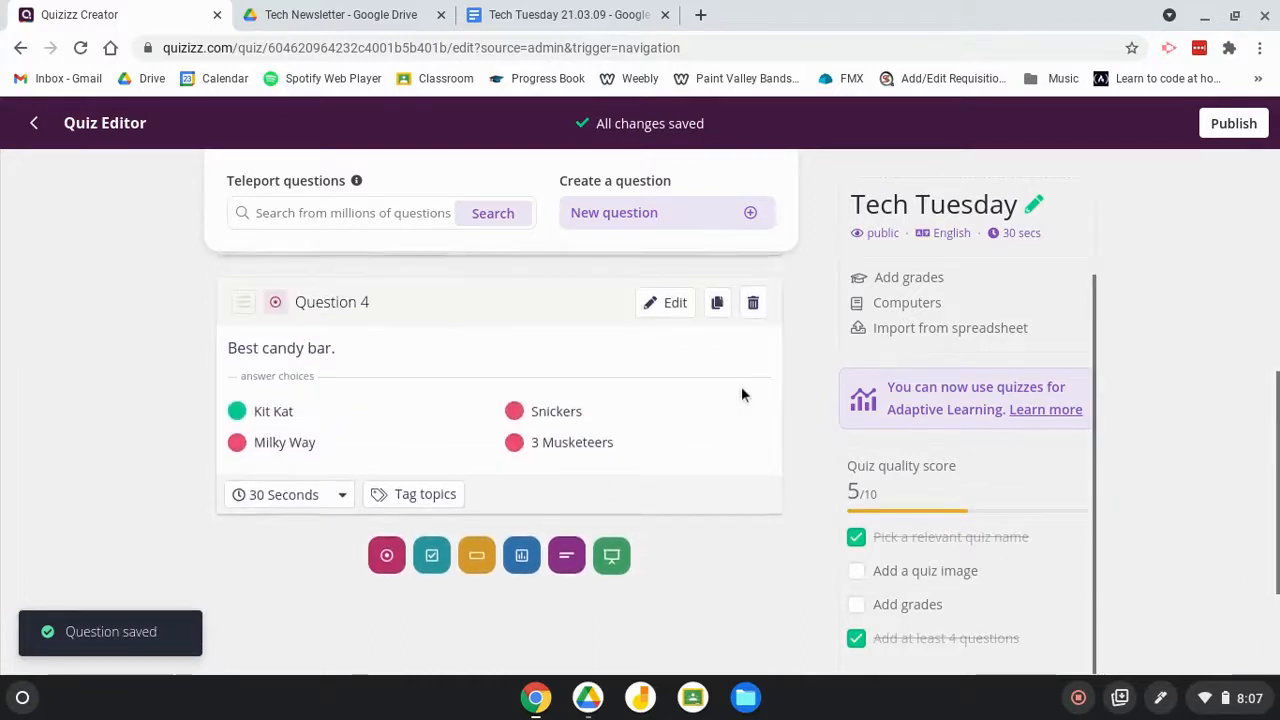
scroll(741, 394, "up", 3)
scroll(969, 330, "up", 2)
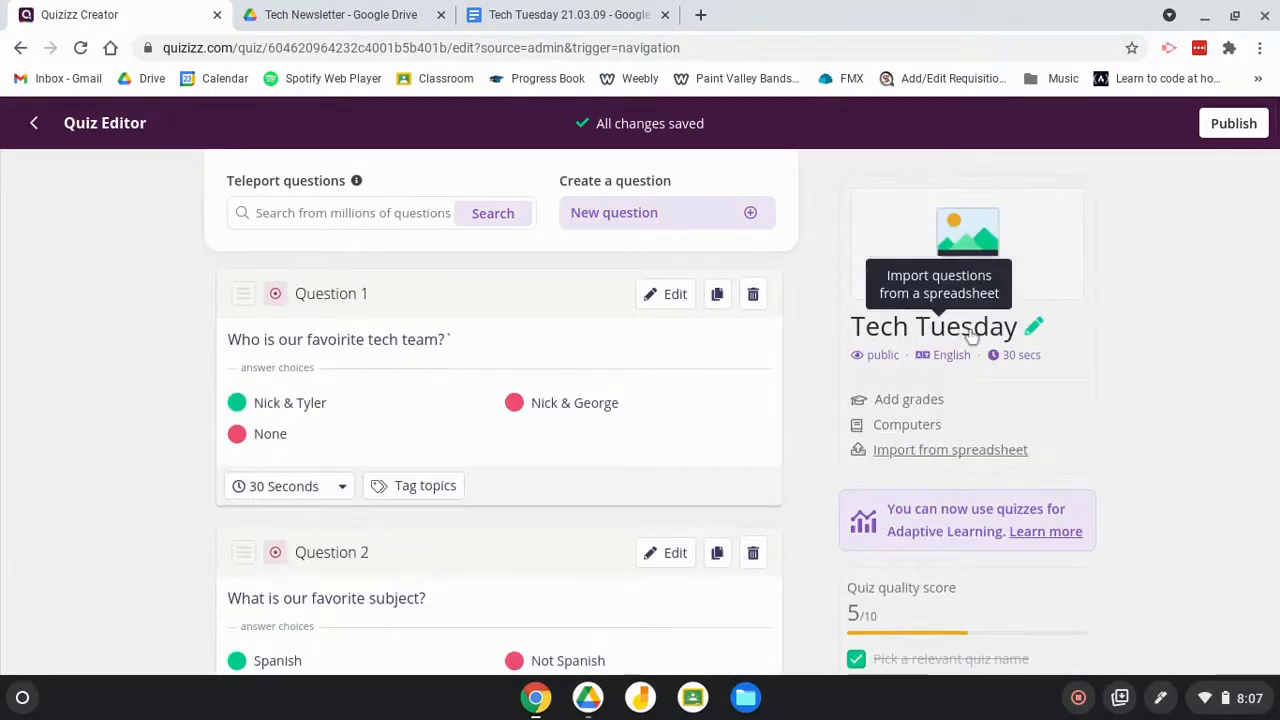
Open the quiz details and set the grade range to Professional Development
left_click(979, 234)
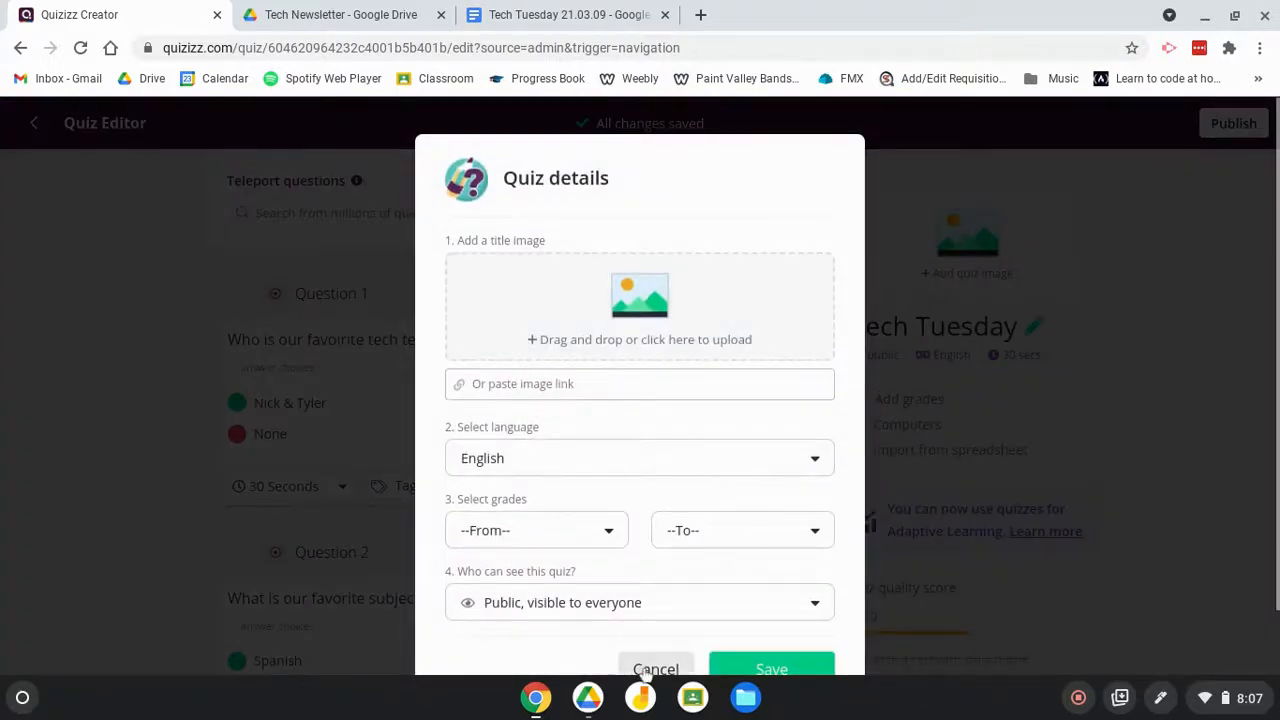
left_click(603, 532)
left_click(541, 569)
left_click(506, 537)
scroll(490, 635, "down", 2)
scroll(374, 464, "down", 1)
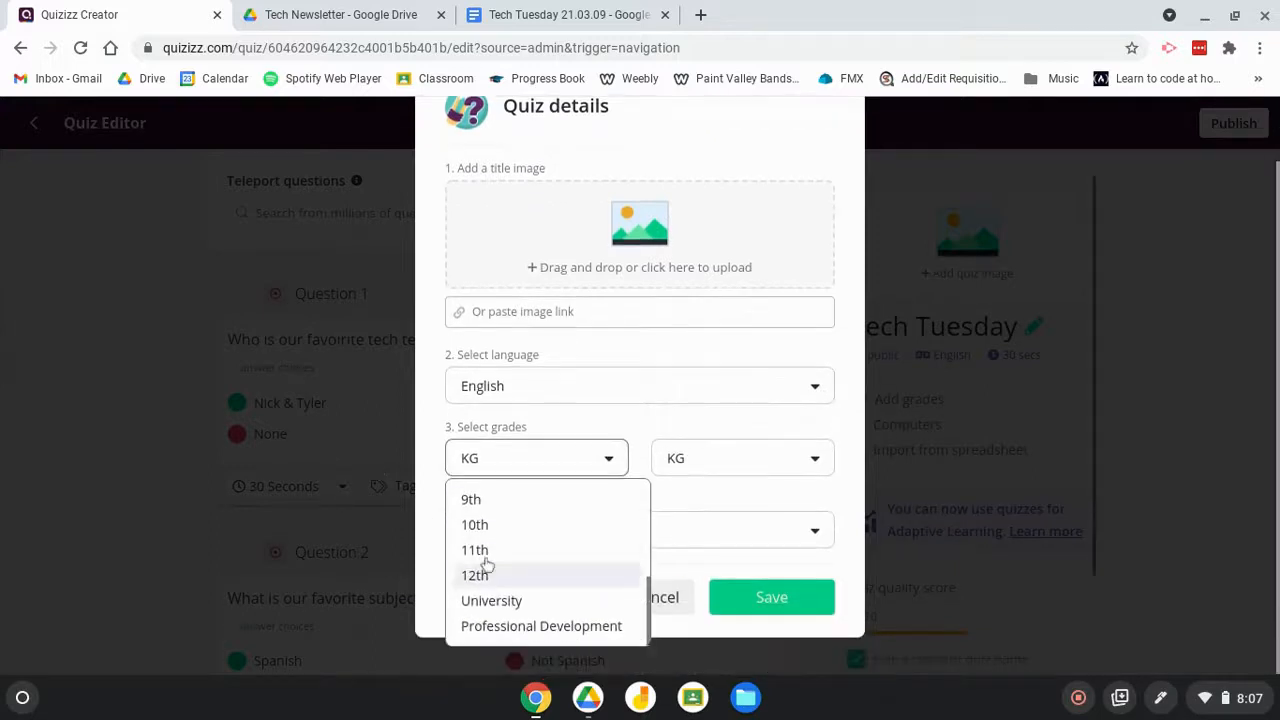
left_click(549, 628)
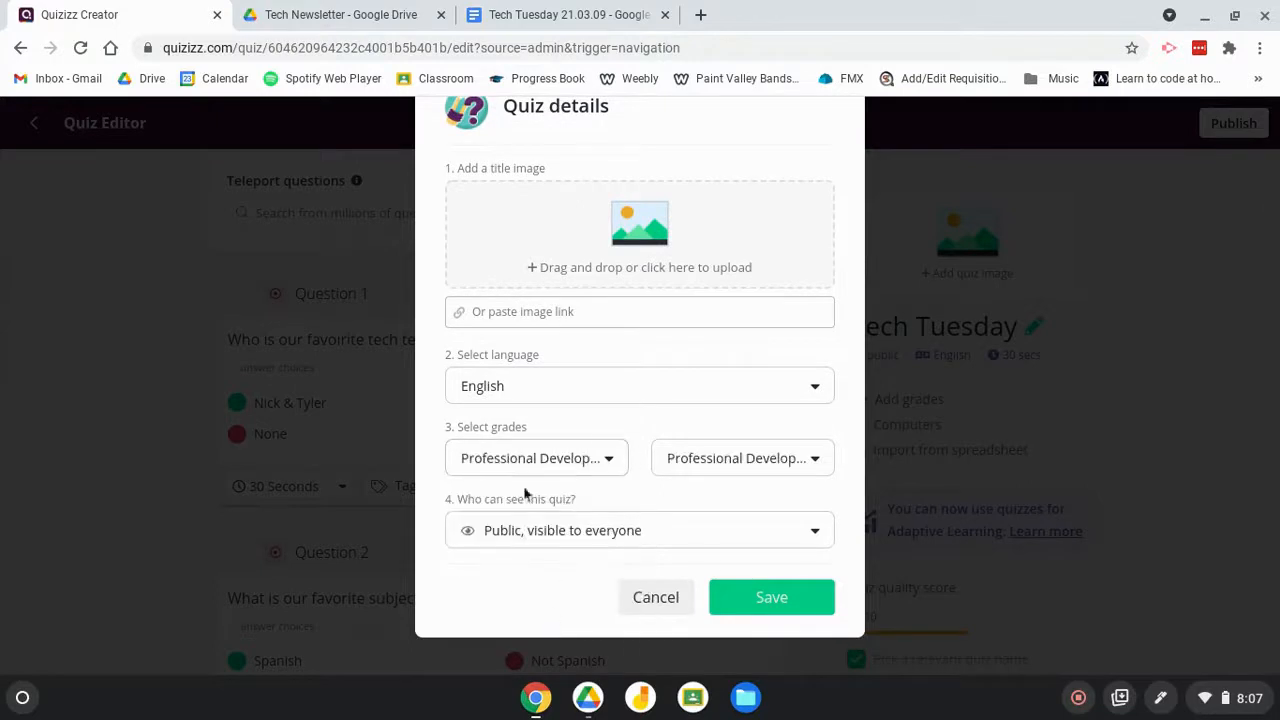
Set the quiz visibility to "Private, visible to you" and save the quiz details
left_click(574, 529)
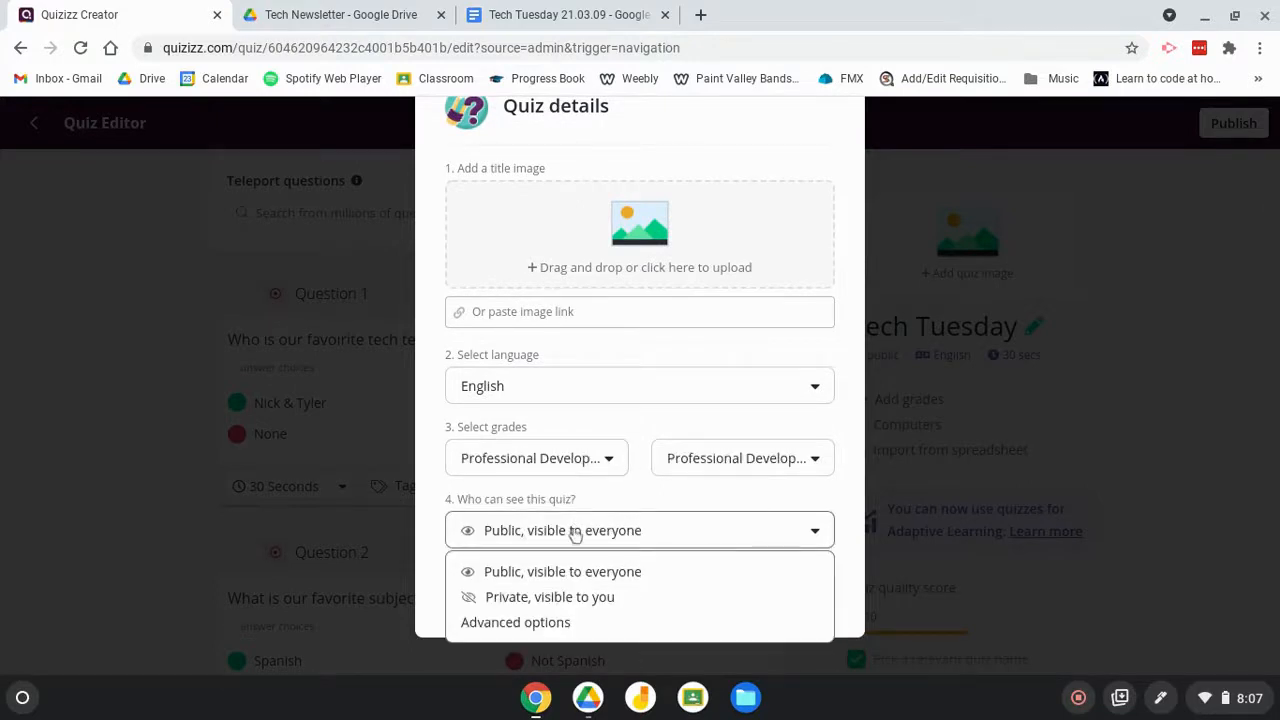
left_click(597, 597)
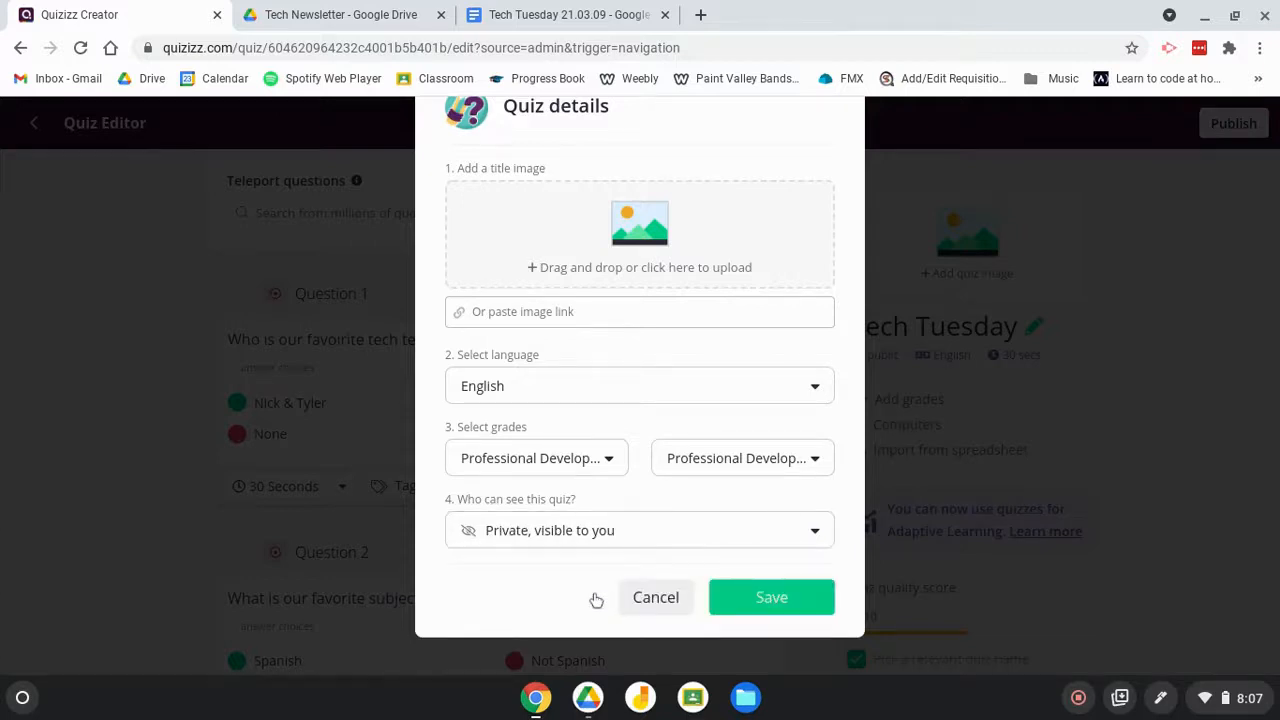
scroll(628, 400, "up", 1)
scroll(628, 400, "down", 1)
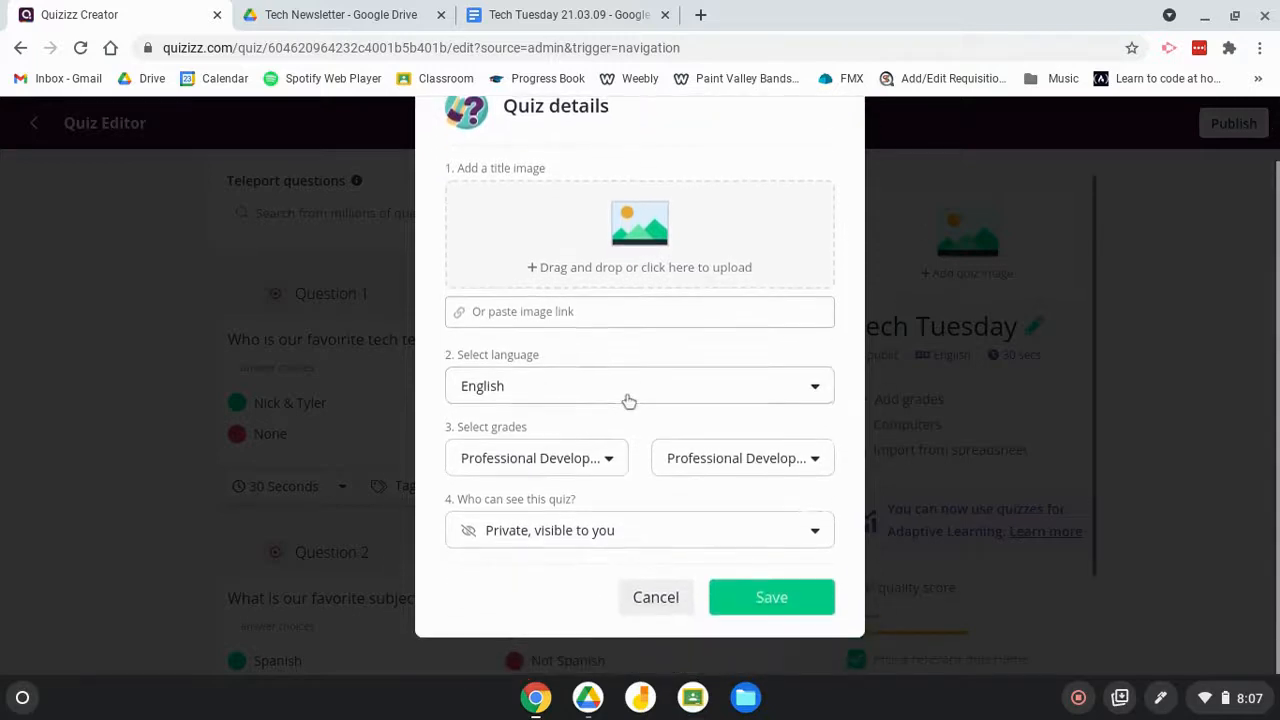
left_click(795, 598)
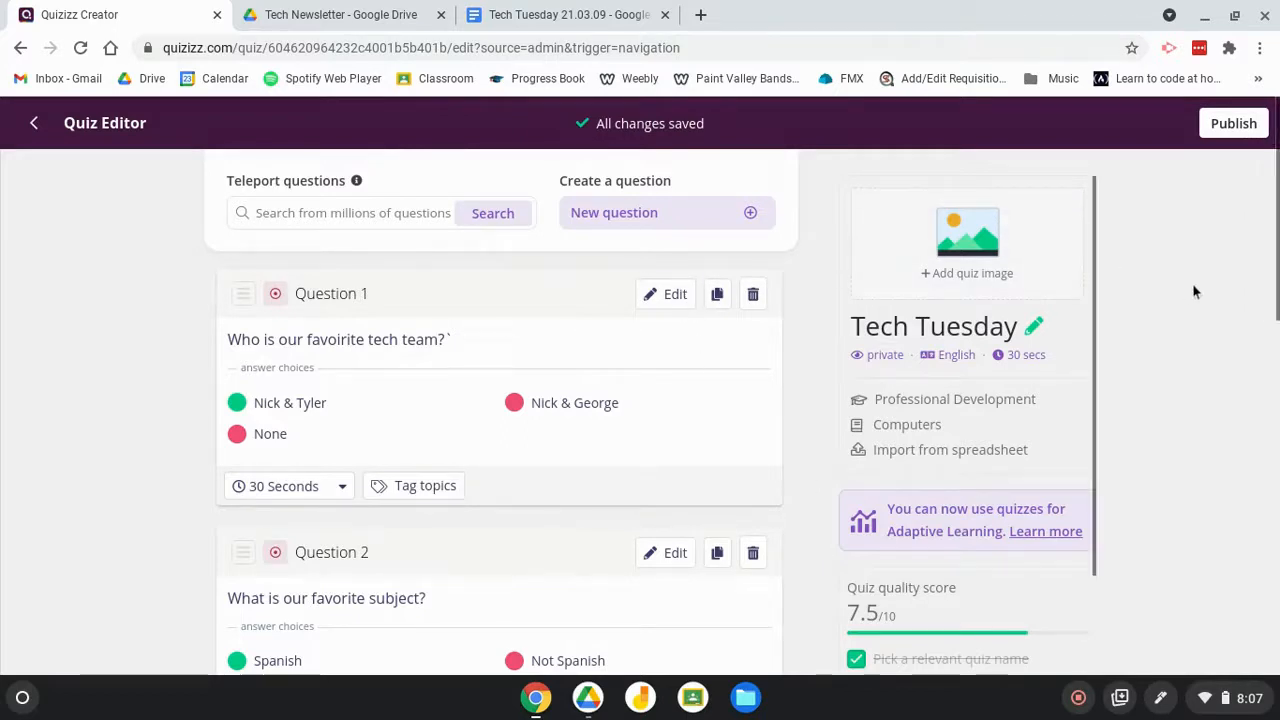
Publish the Tech Tuesday quiz without inviting anyone, and open the setup for a Classic live quiz
left_click(1236, 128)
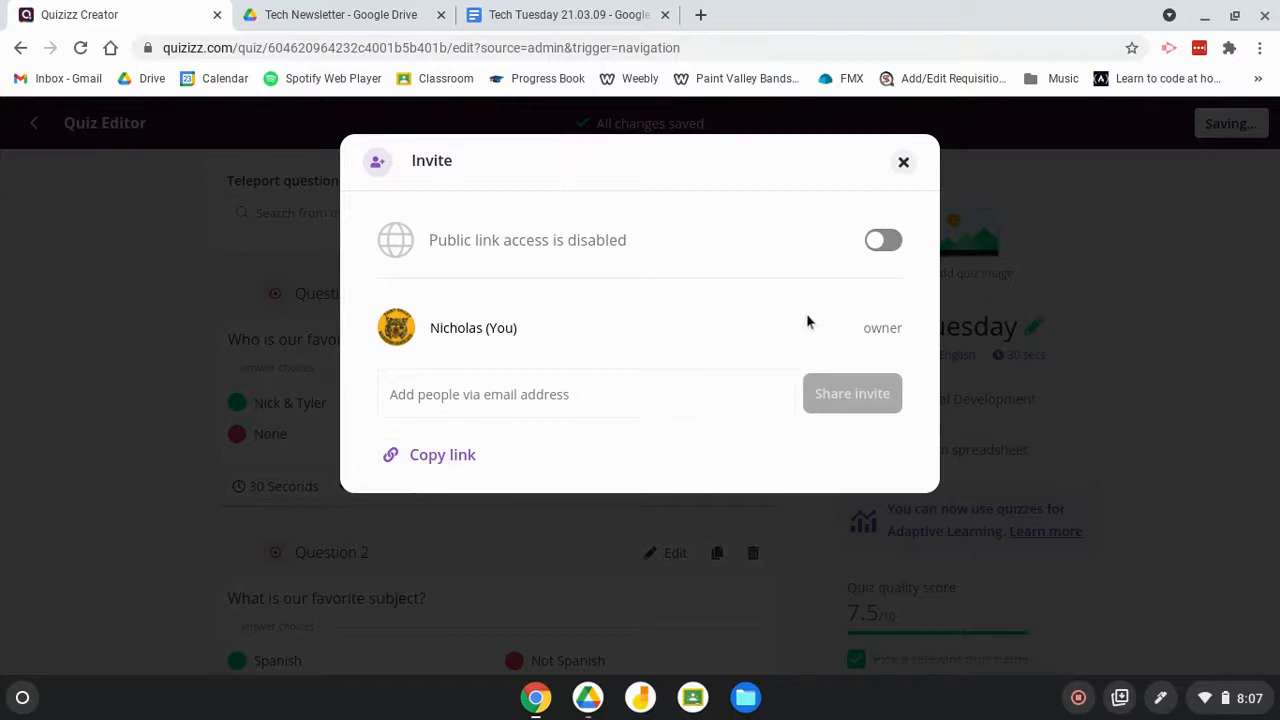
left_click(904, 164)
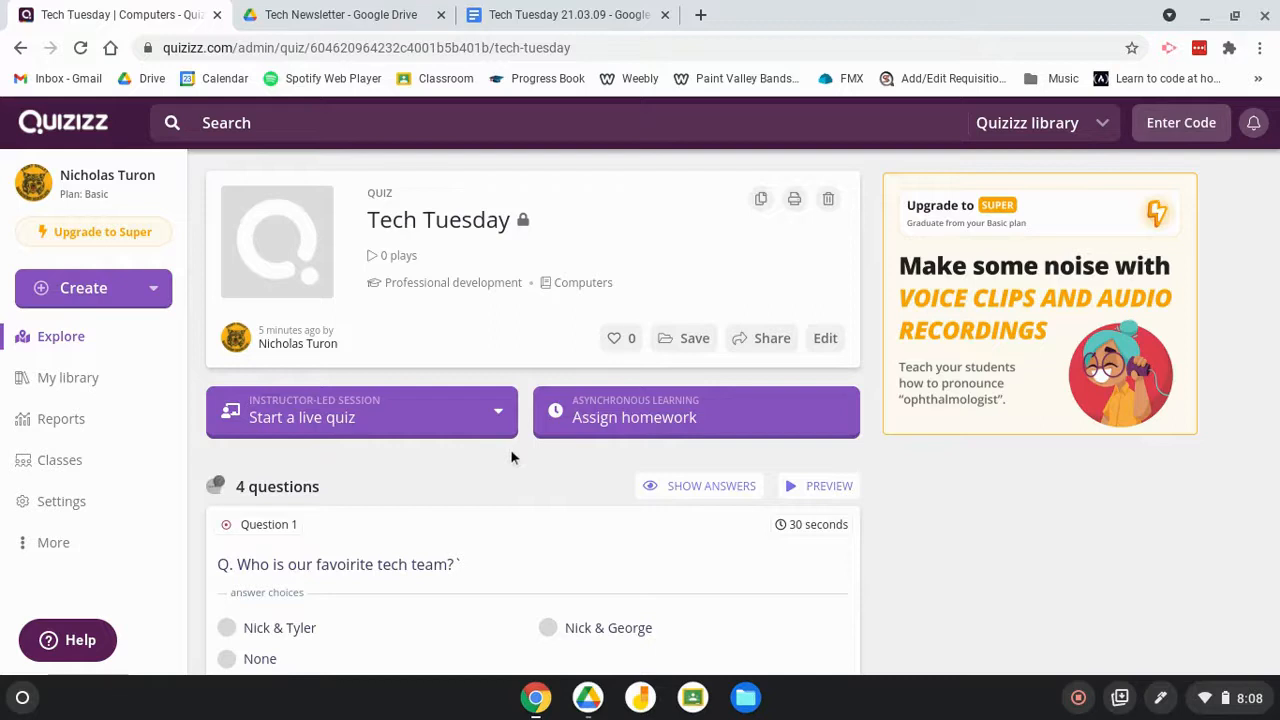
left_click(338, 418)
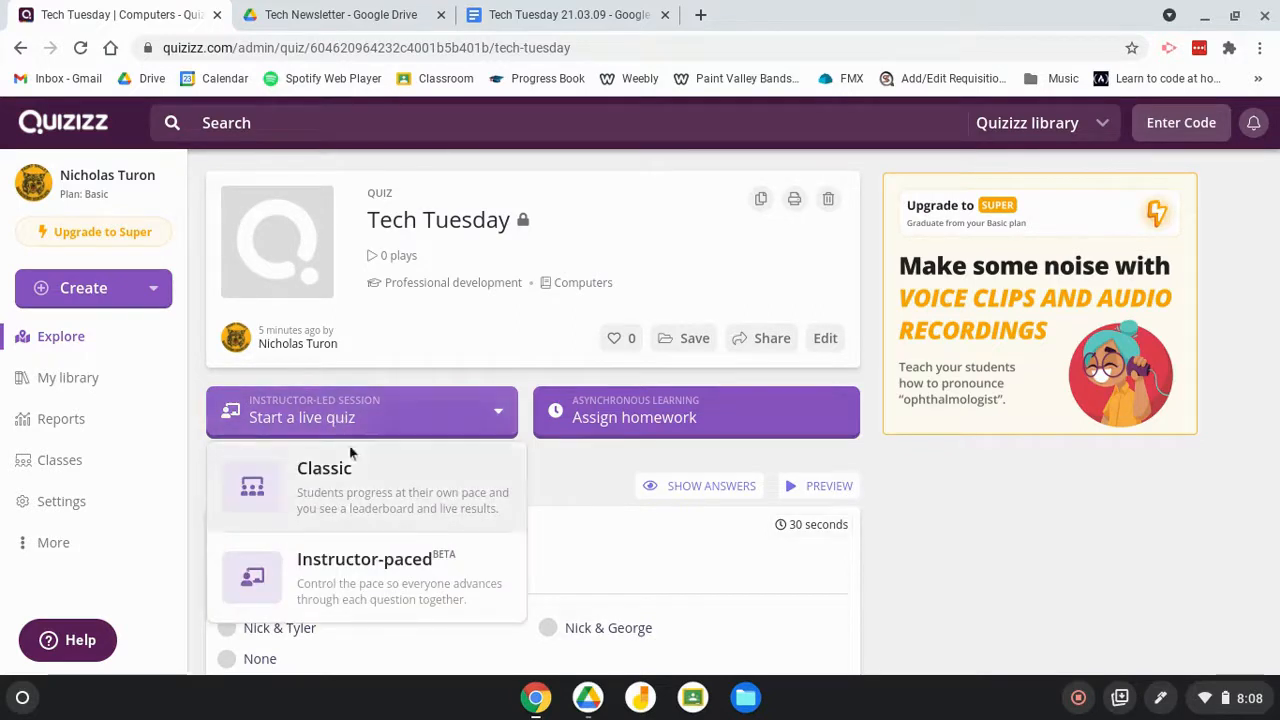
left_click(350, 478)
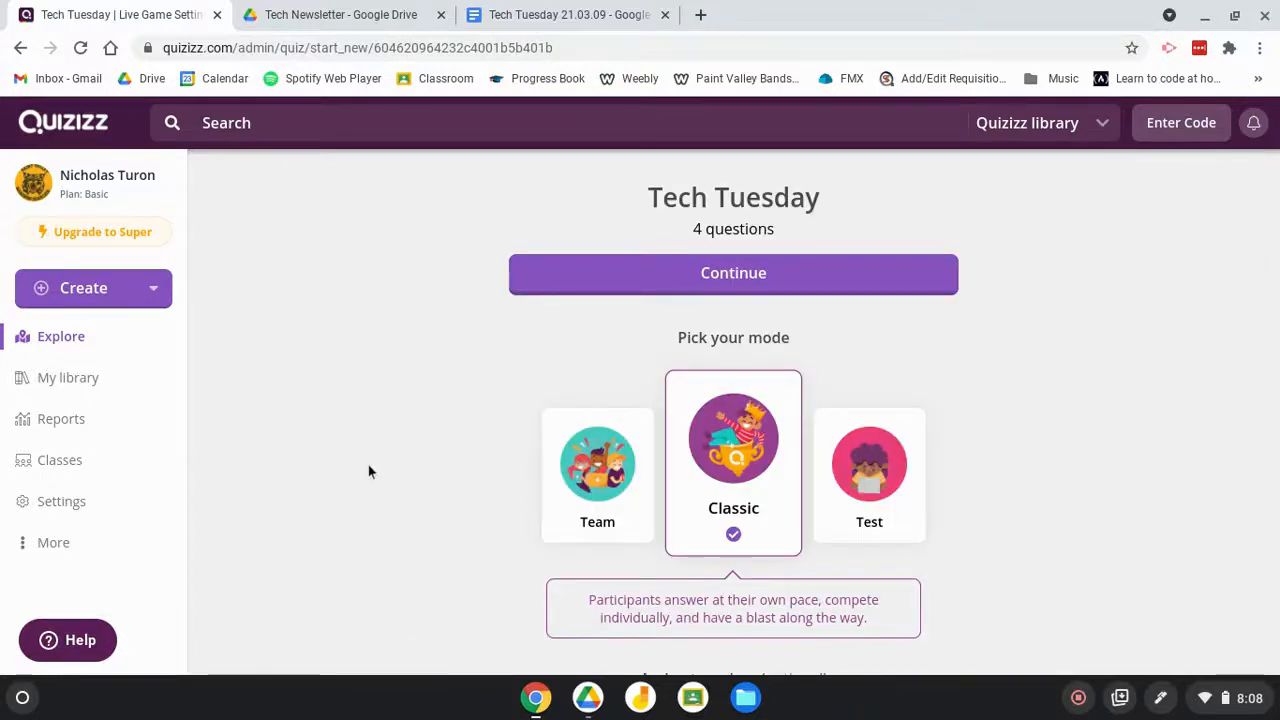
Examine the live quiz's general and activity settings, switching power-ups off and back on
scroll(368, 472, "down", 3)
scroll(368, 471, "down", 1)
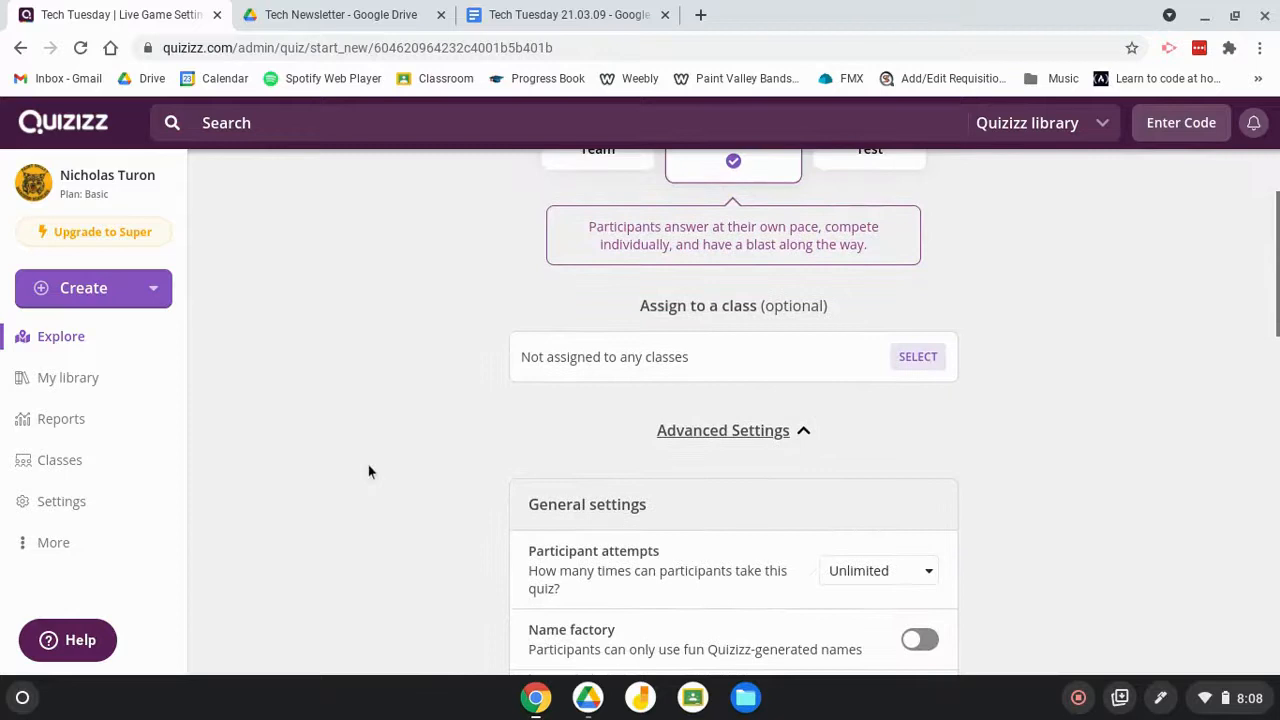
scroll(368, 471, "down", 2)
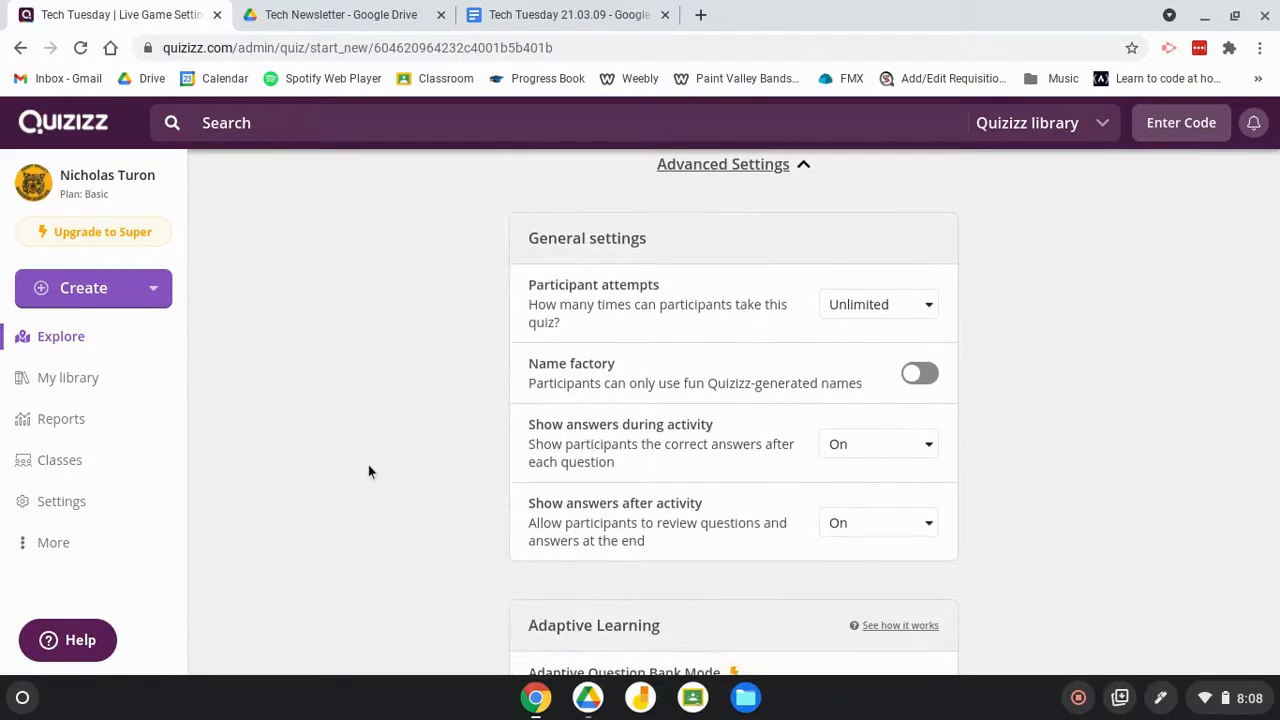
scroll(368, 471, "down", 1)
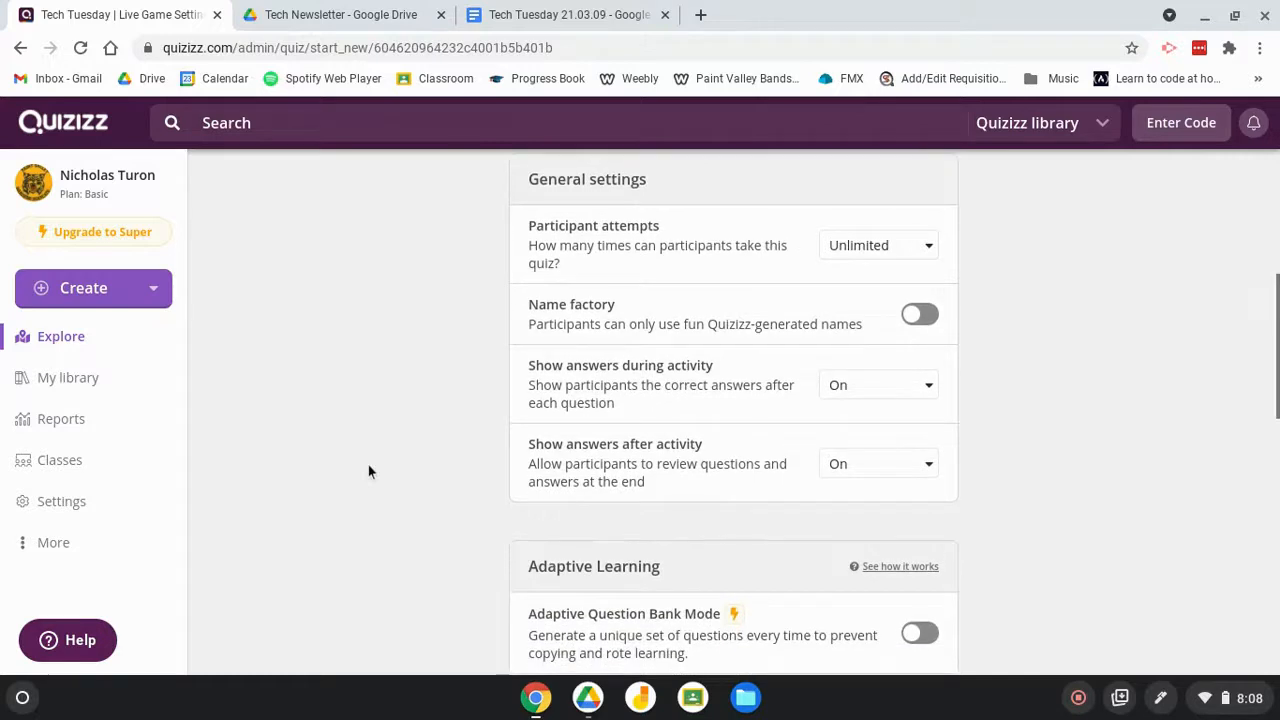
scroll(368, 471, "down", 5)
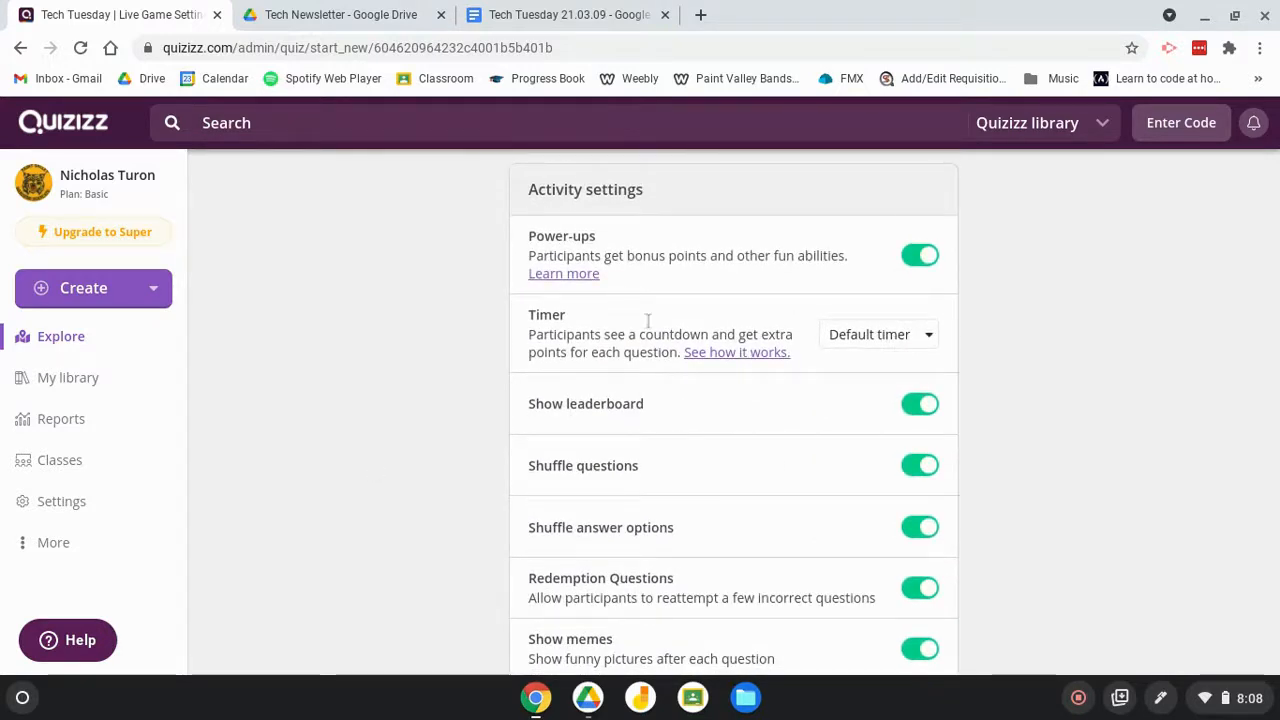
left_click(930, 258)
left_click(932, 260)
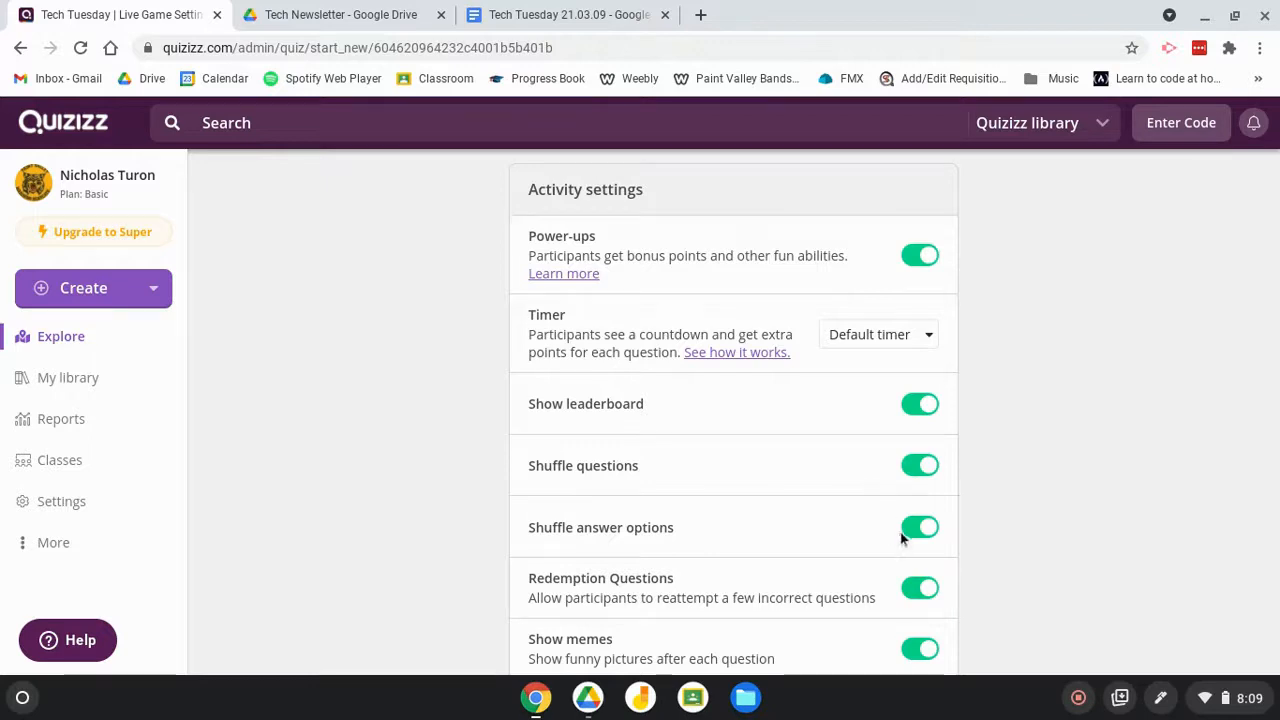
Switch the shuffling of answer options off and back on, and do the same for the shuffling of questions
left_click(926, 534)
left_click(926, 534)
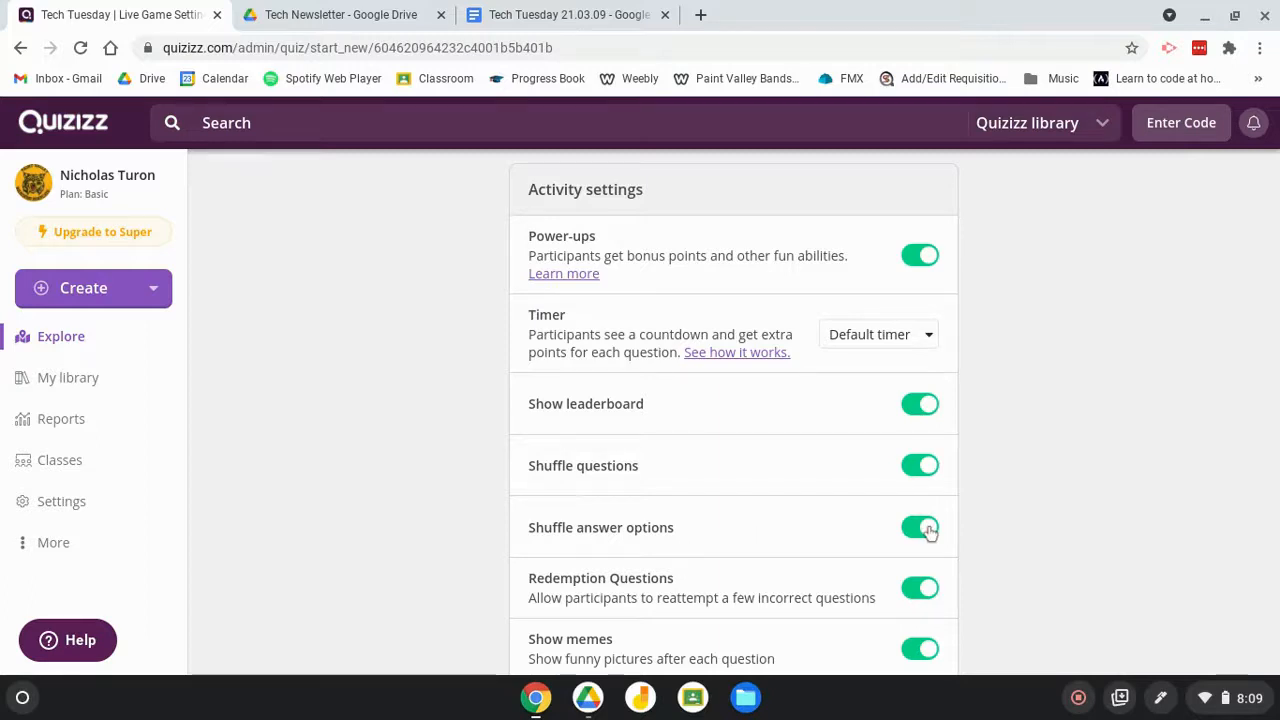
left_click(911, 471)
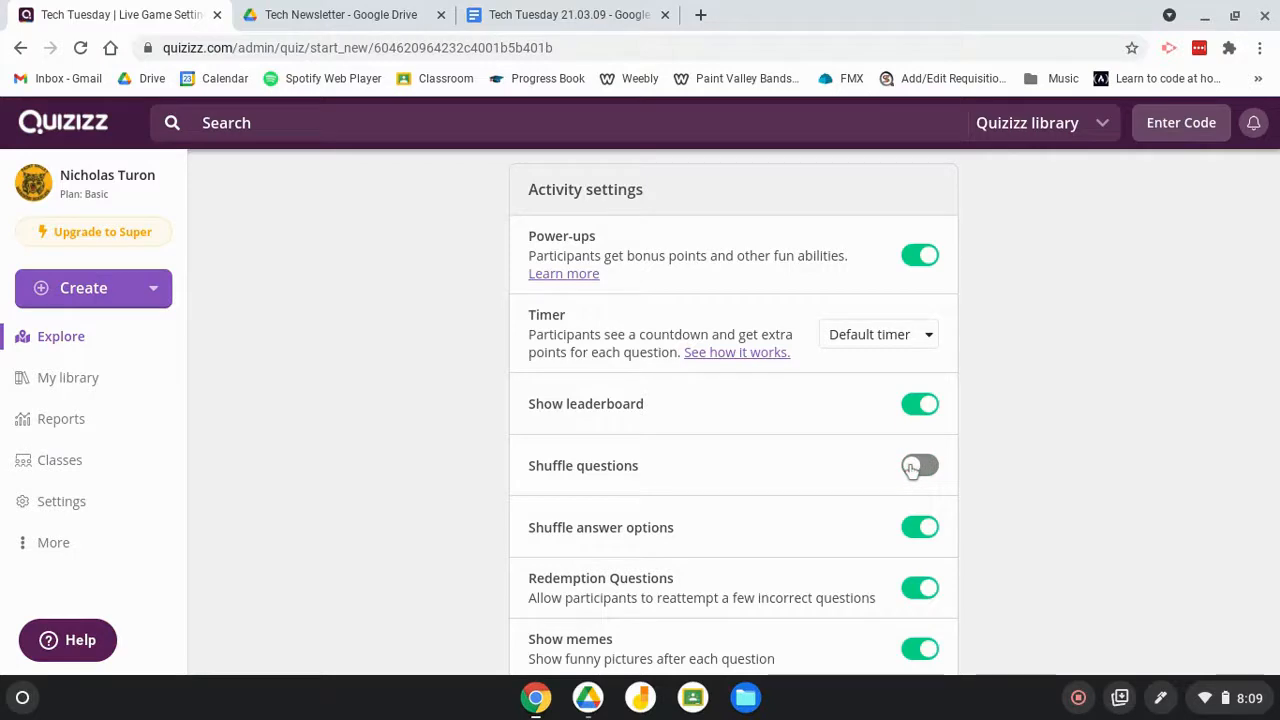
left_click(911, 468)
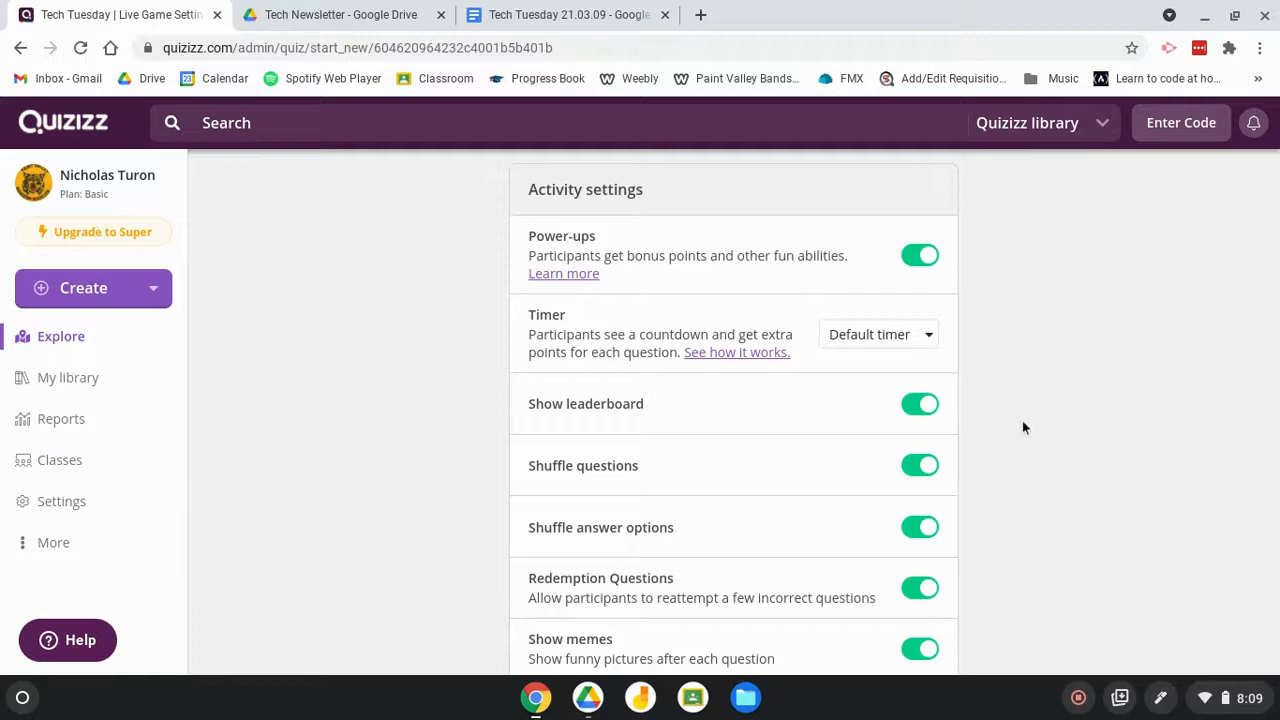
Examine the Redemption Questions setting and its description in the activity settings
scroll(990, 436, "down", 1)
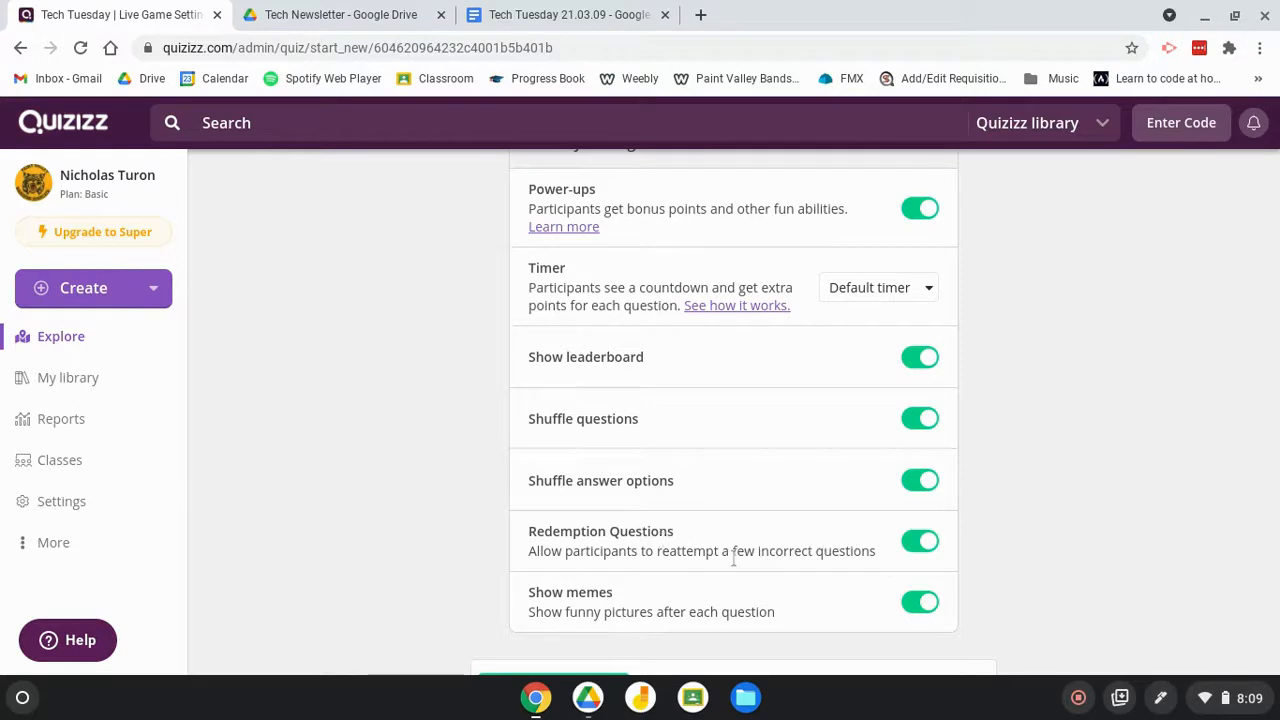
double_click(560, 530)
left_click_drag(607, 535, 652, 546)
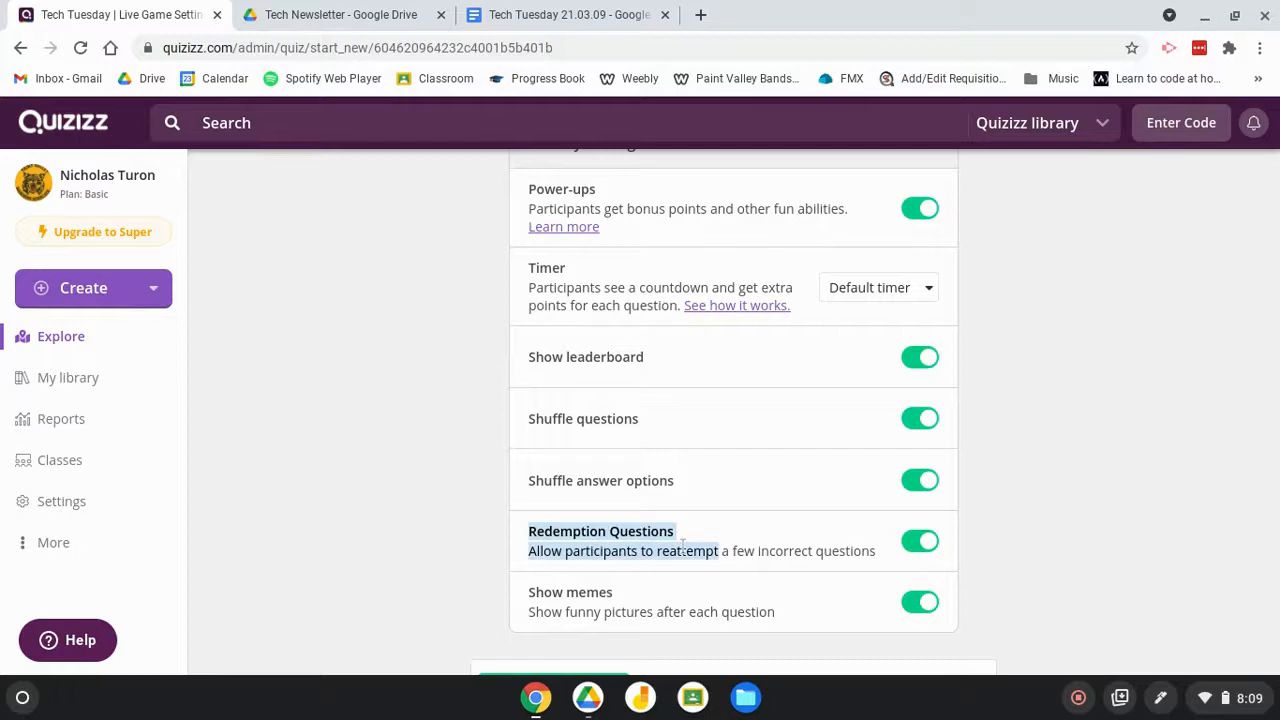
left_click(818, 545)
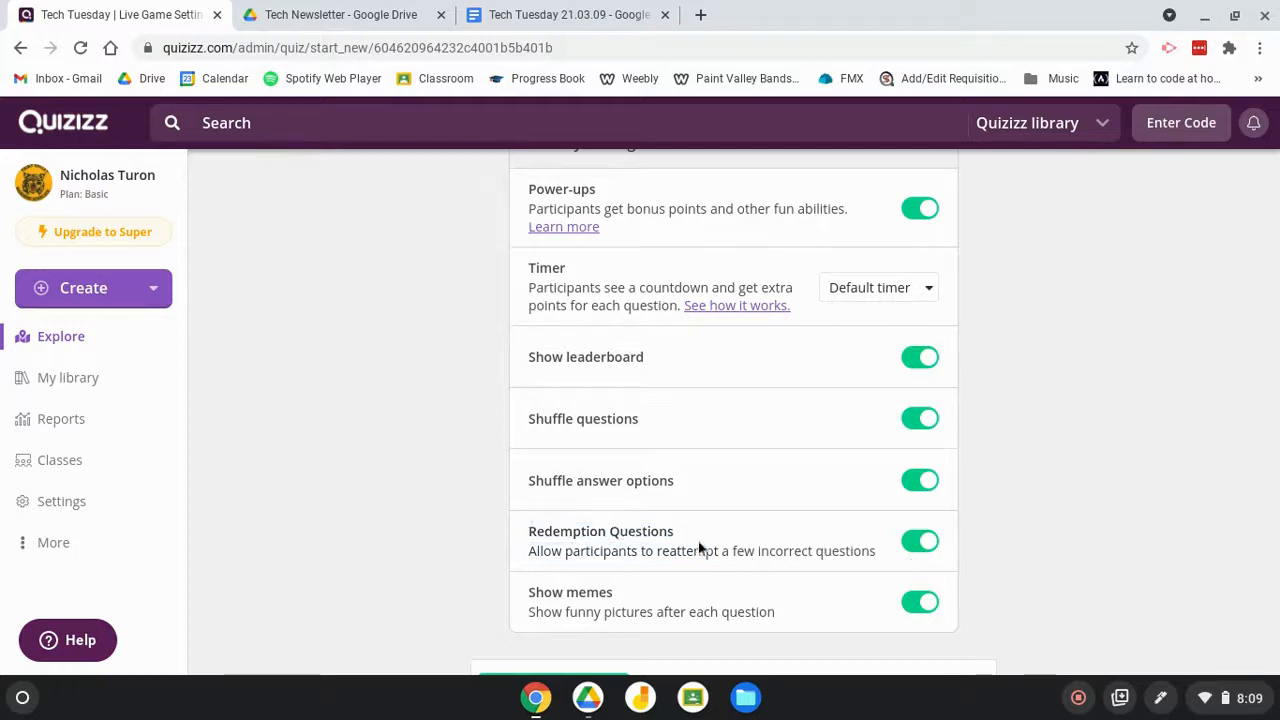
left_click_drag(528, 531, 668, 543)
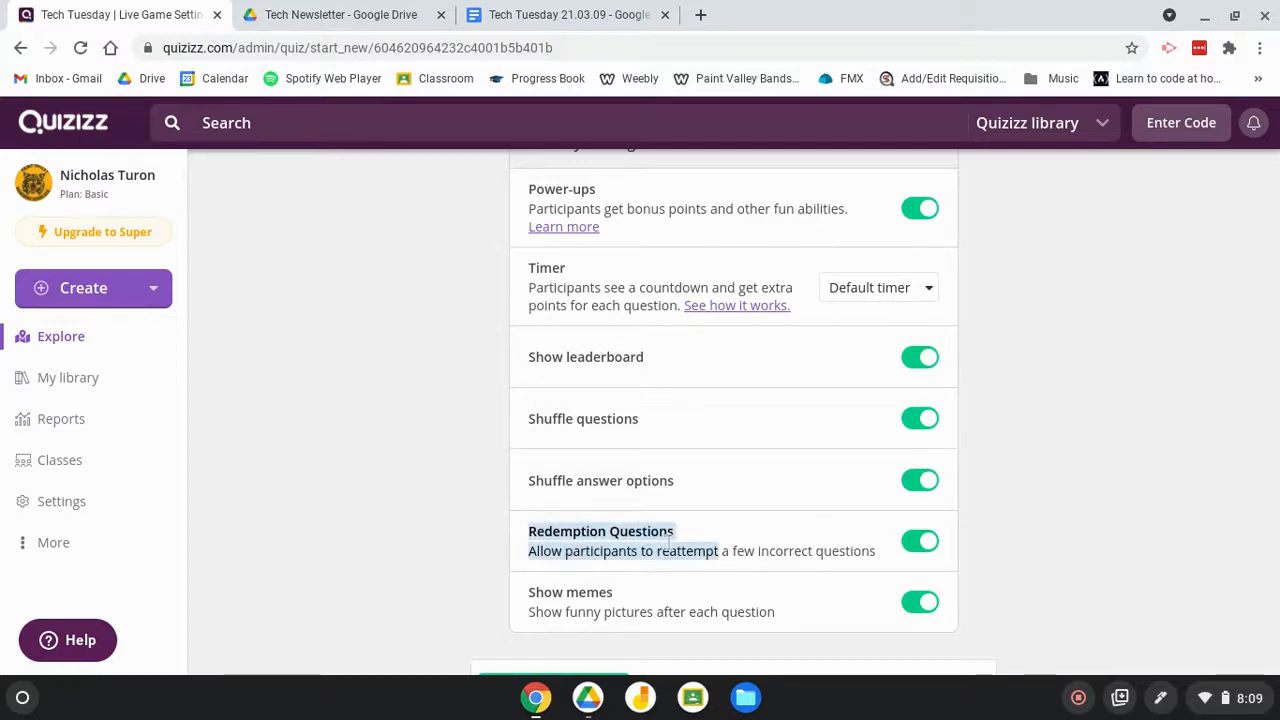
triple_click(836, 552)
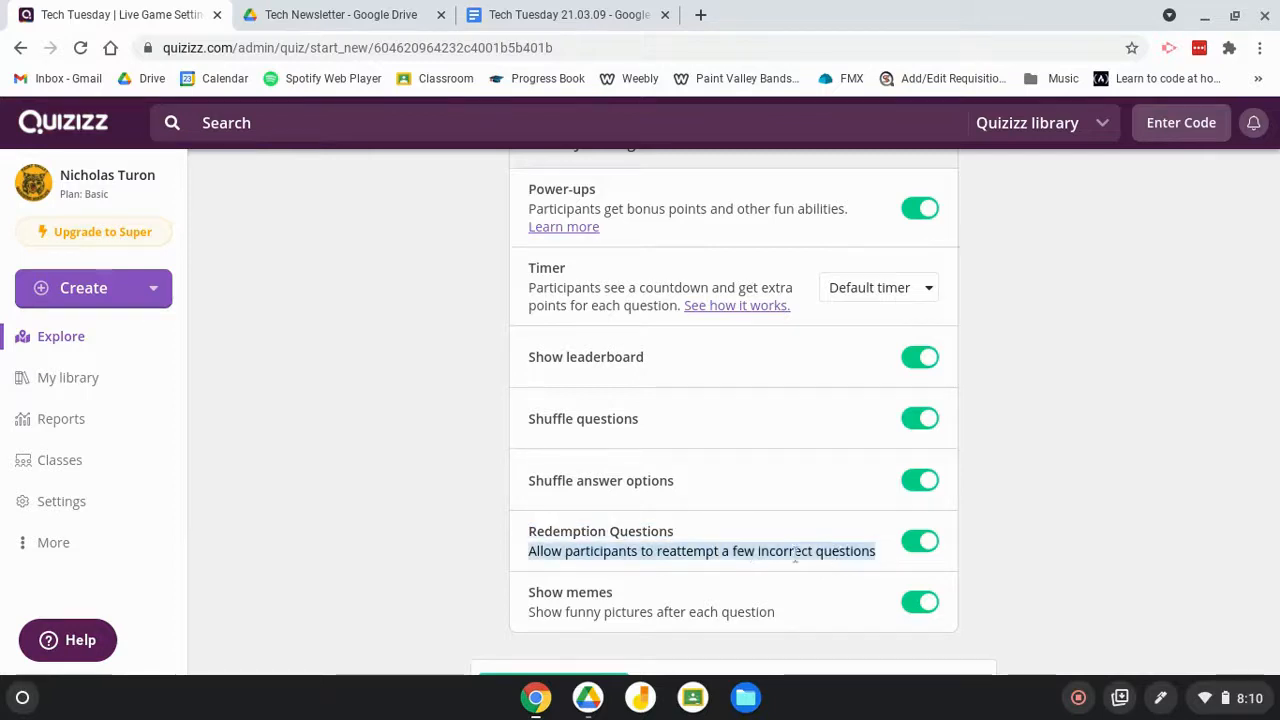
left_click_drag(528, 531, 780, 555)
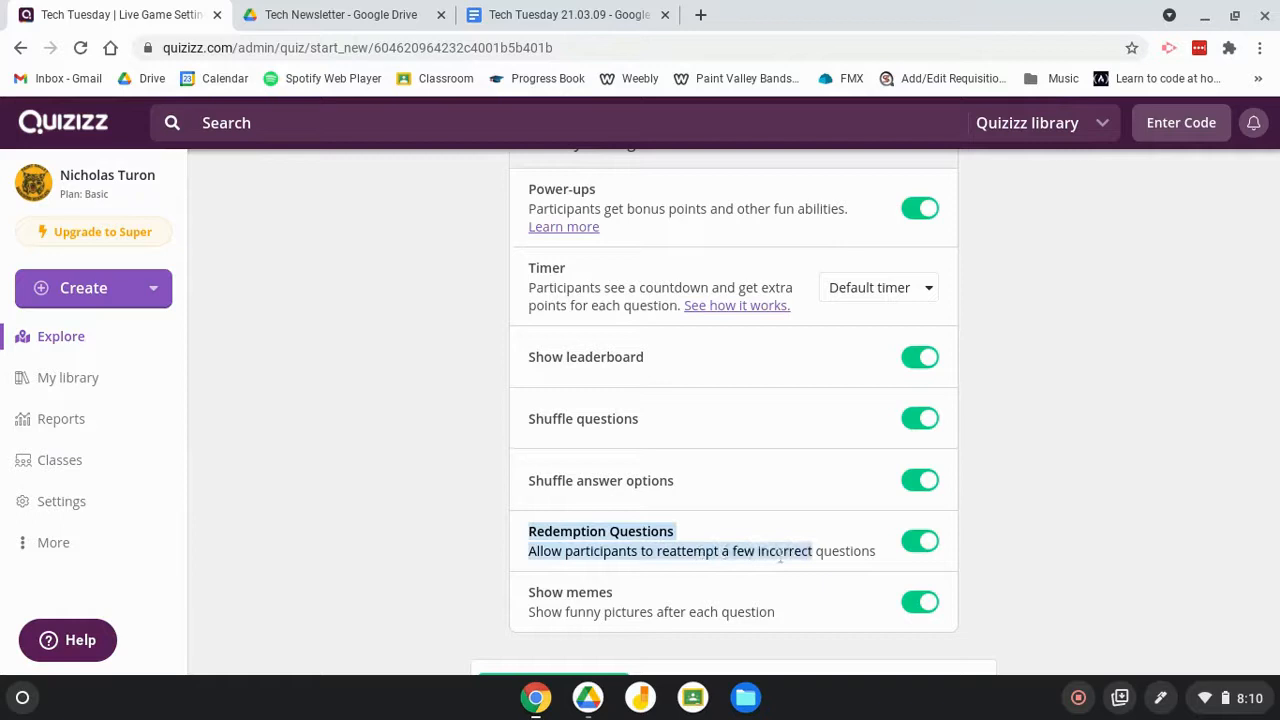
double_click(840, 551)
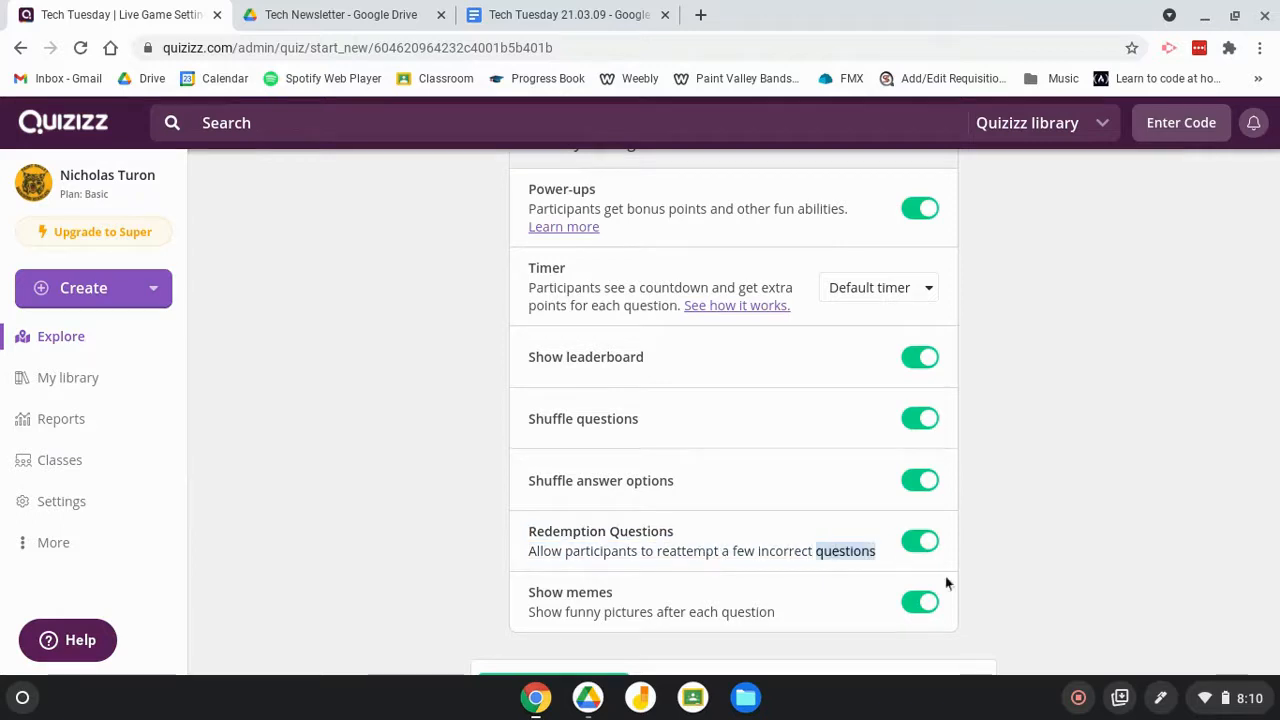
Try the Show memes setting both ways, viewing the meme sets it offers, and leave it switched off
scroll(950, 588, "down", 1)
scroll(952, 590, "down", 1)
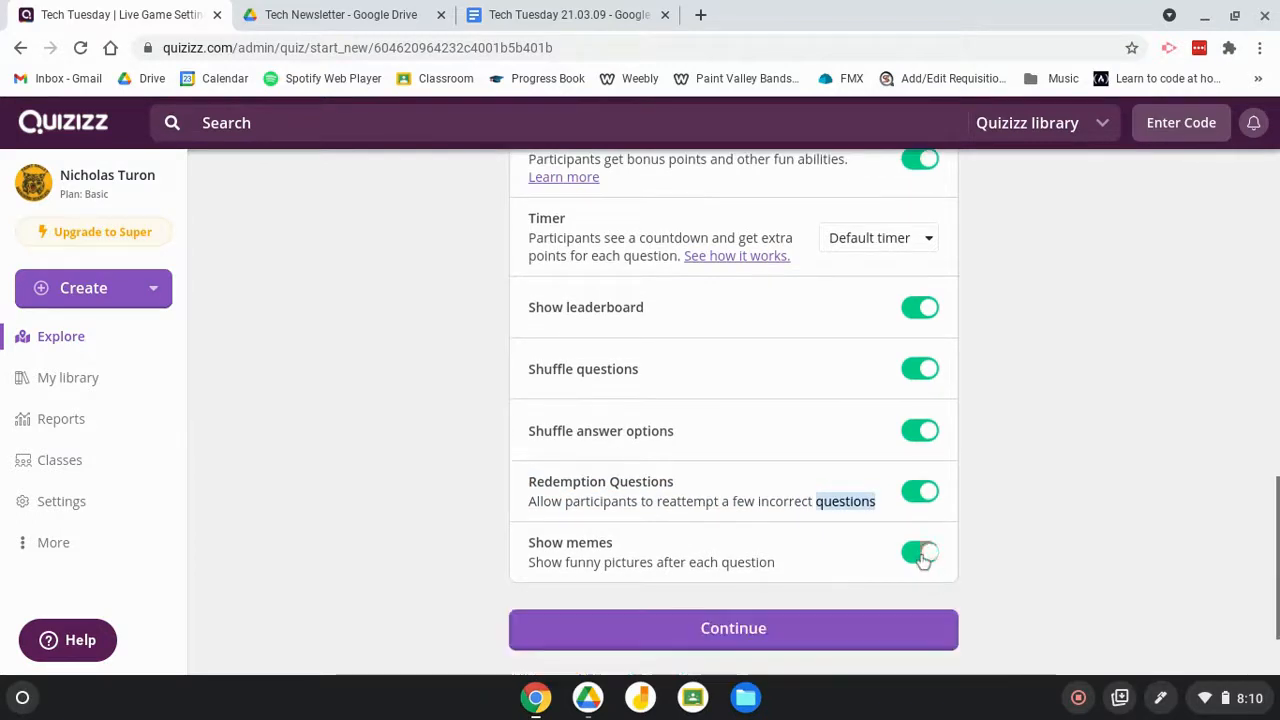
left_click(920, 555)
scroll(977, 551, "down", 2)
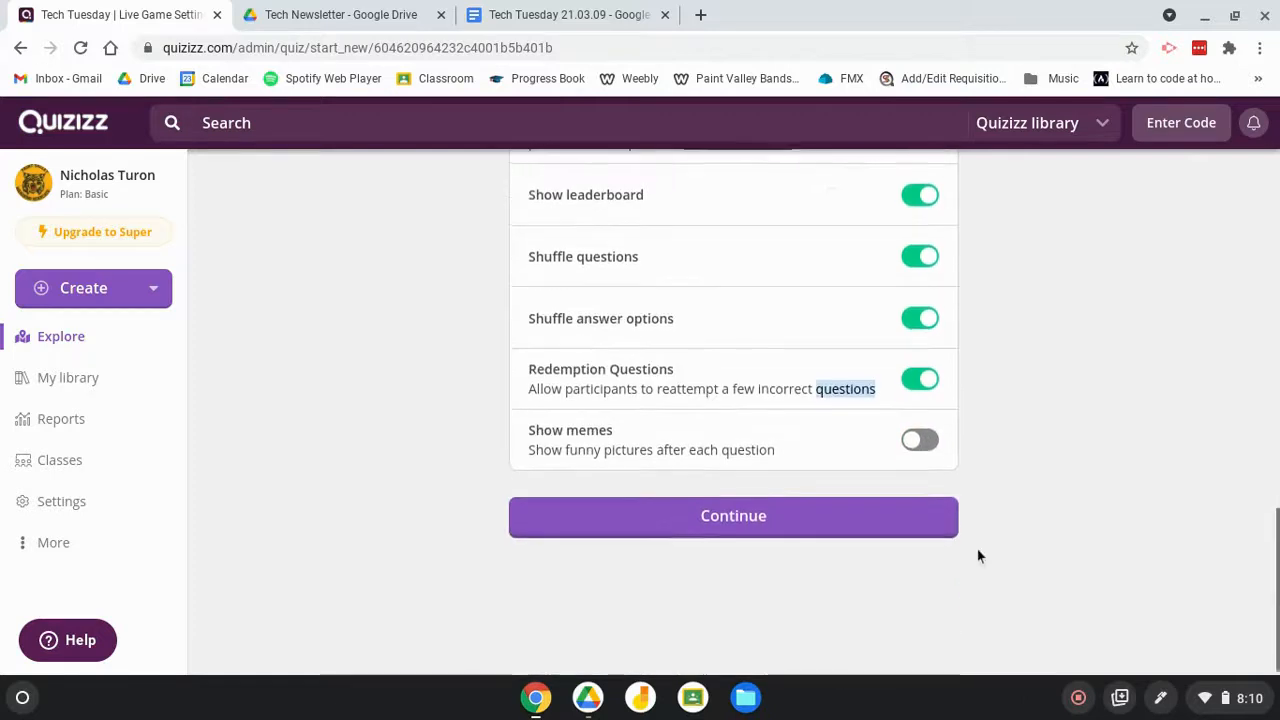
left_click(922, 440)
scroll(931, 450, "down", 2)
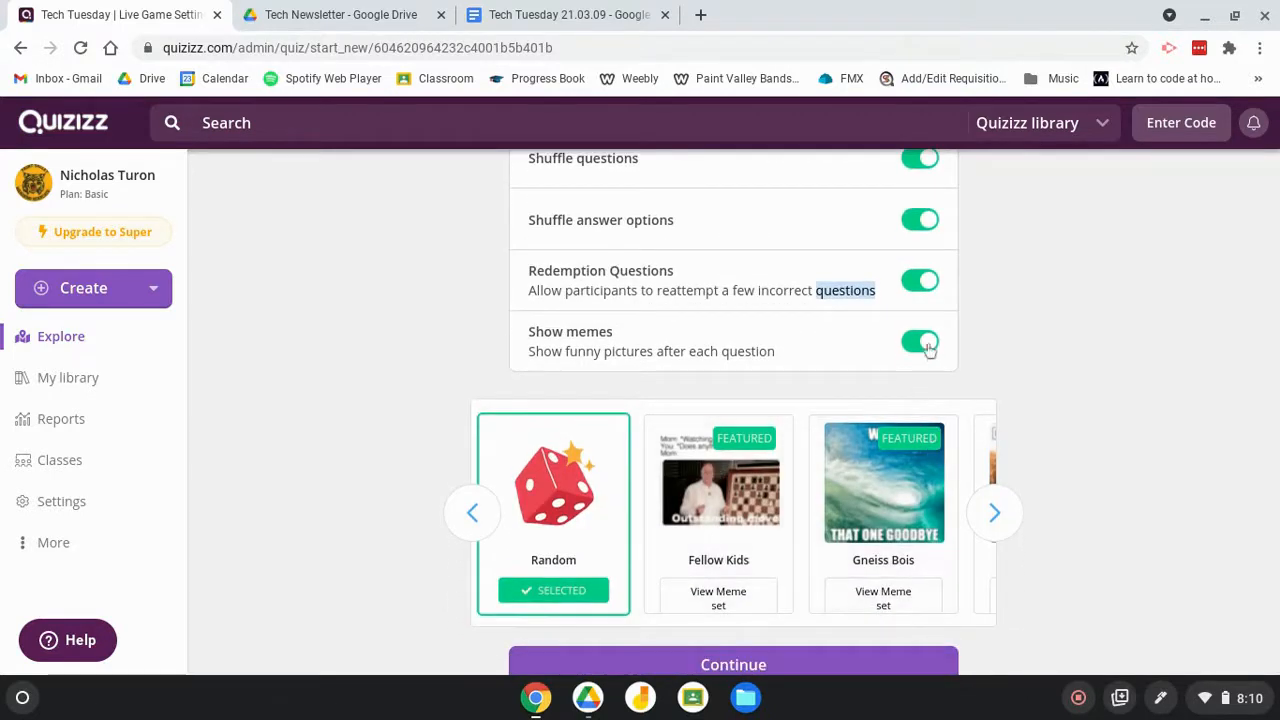
left_click(922, 343)
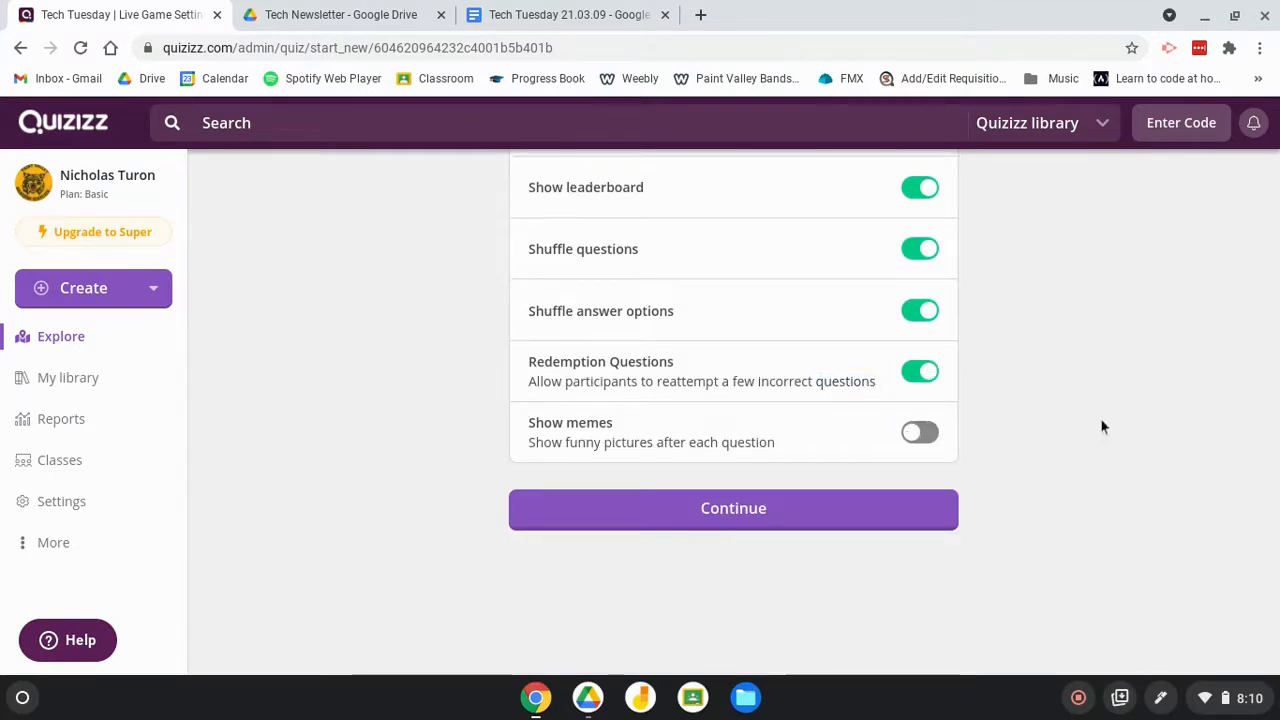
Review the Classic live quiz settings and continue to the waiting lobby with the join code
scroll(1103, 427, "up", 8)
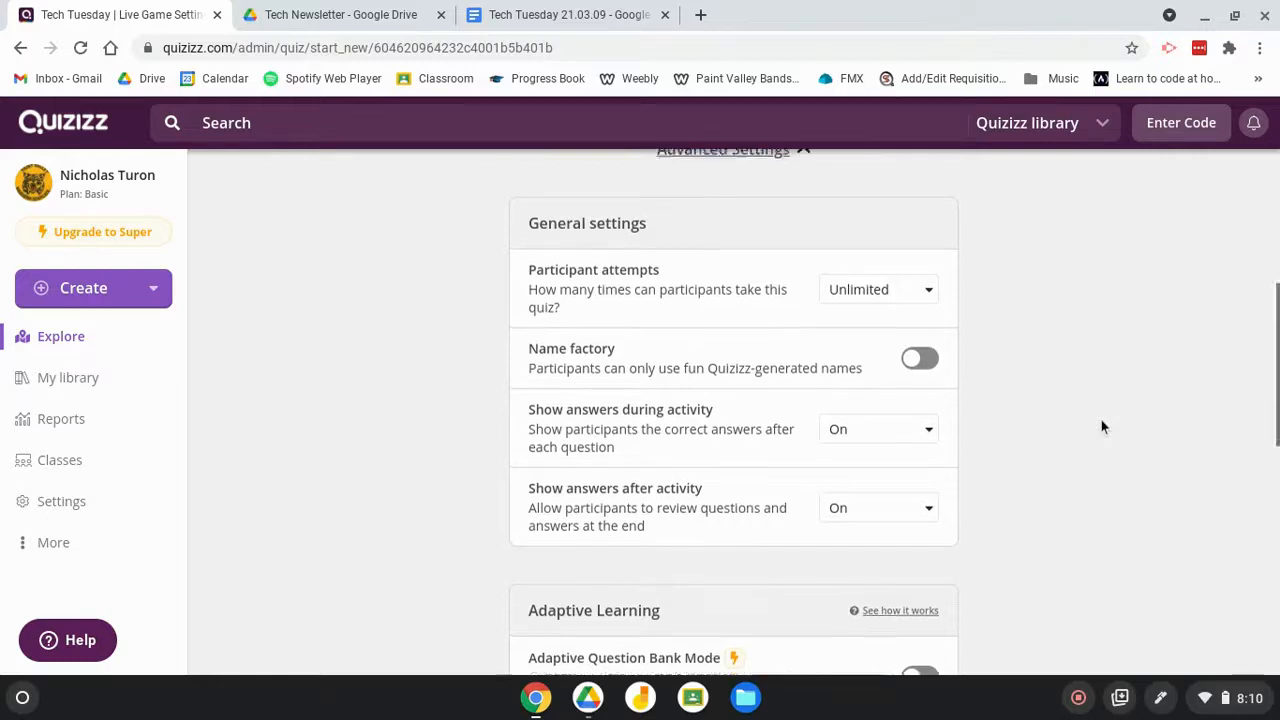
scroll(1103, 427, "up", 4)
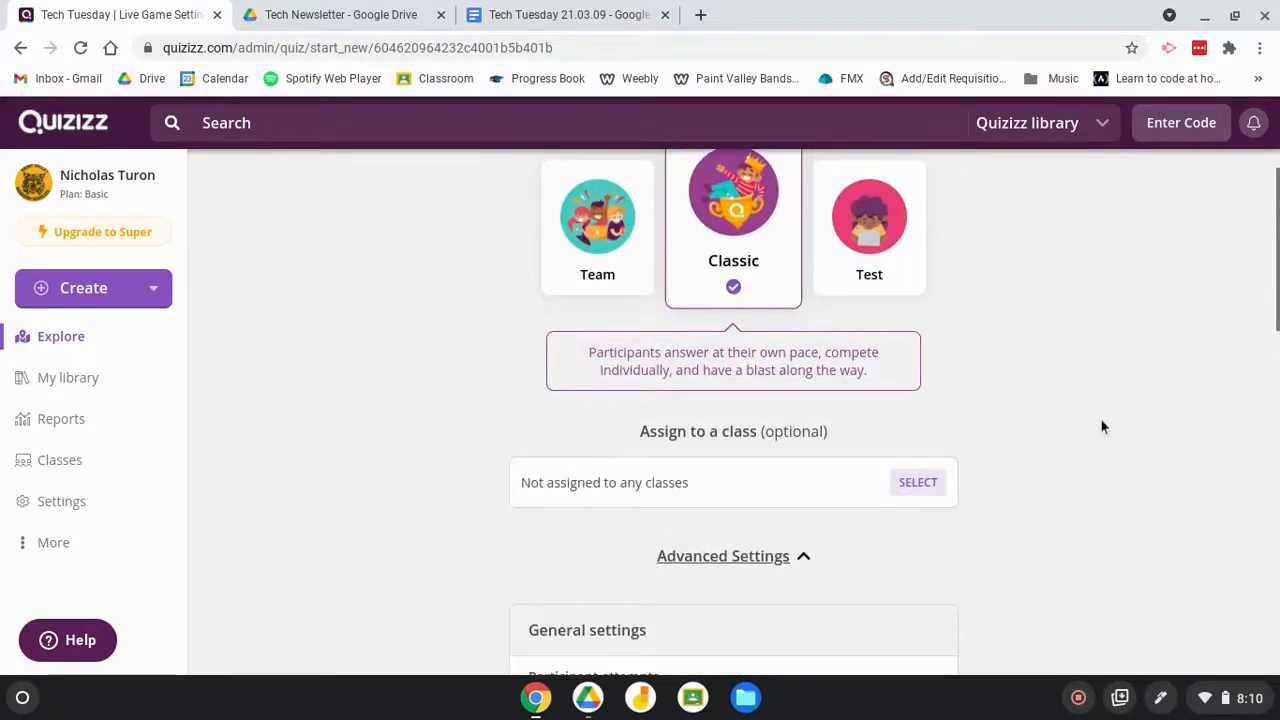
scroll(1100, 427, "down", 12)
left_click(808, 520)
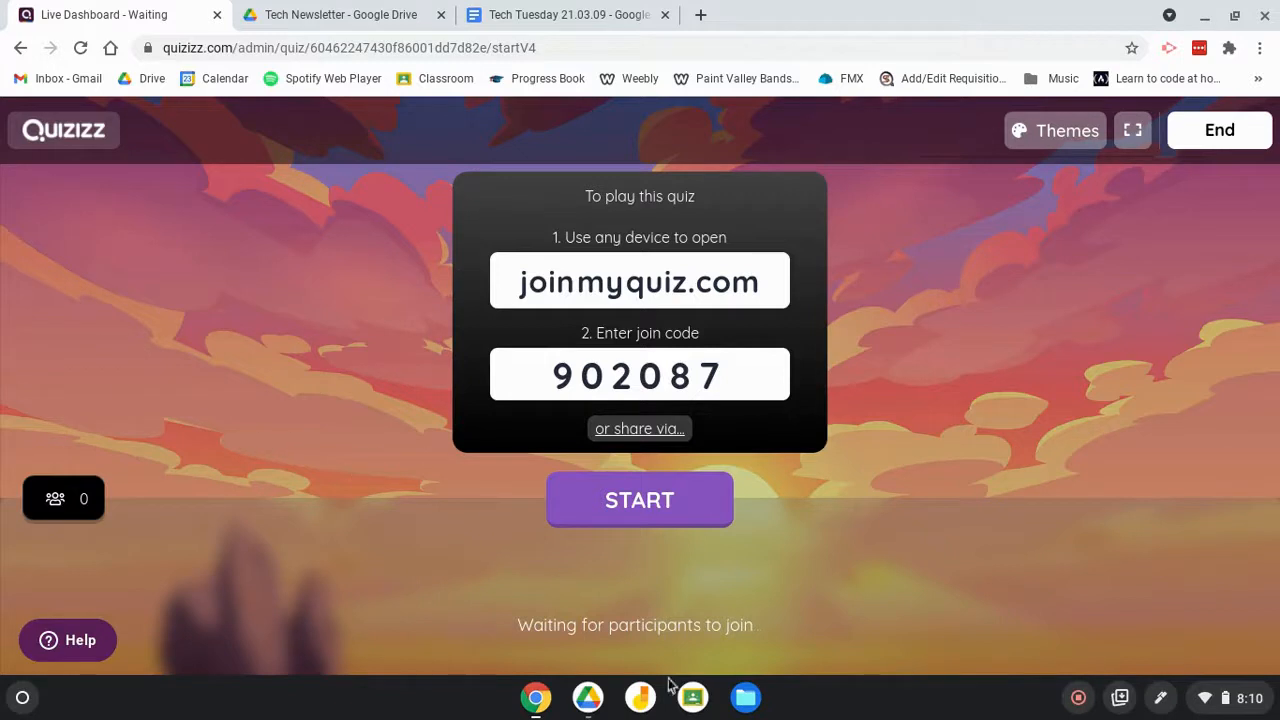
Examine the available cast devices and source options for the quiz lobby tab, and close them without casting
left_click(1256, 704)
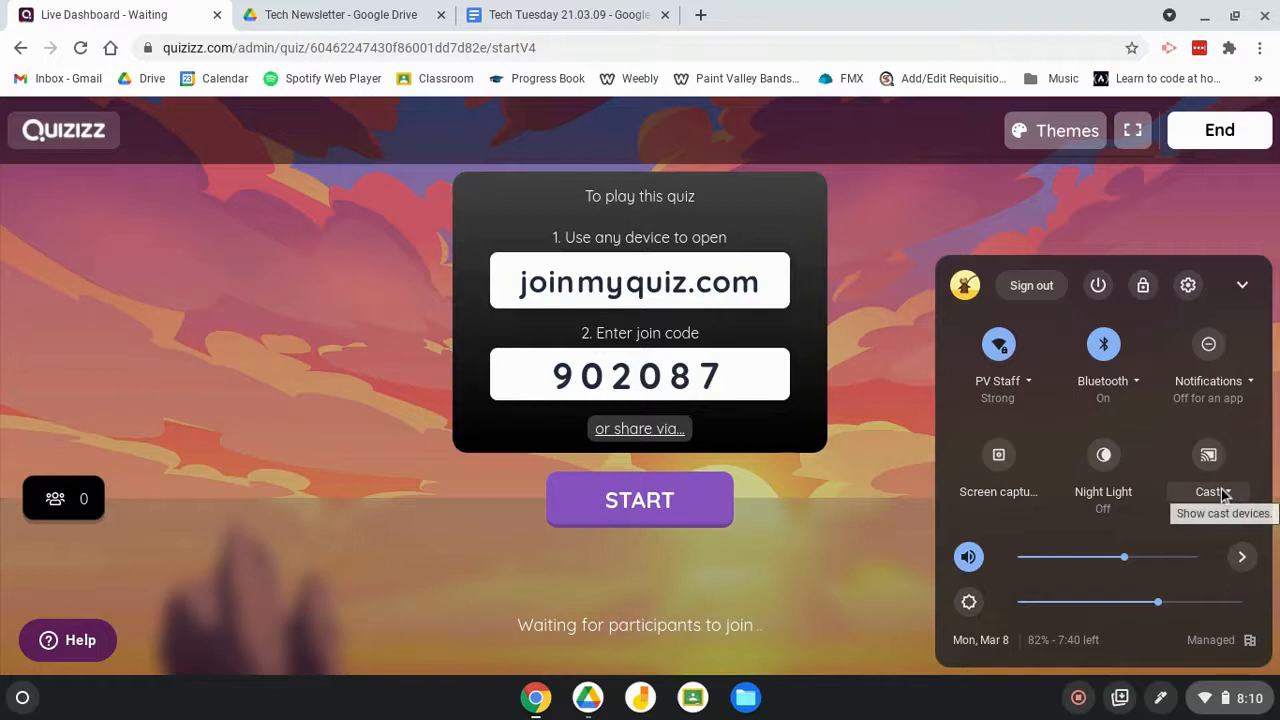
left_click(908, 313)
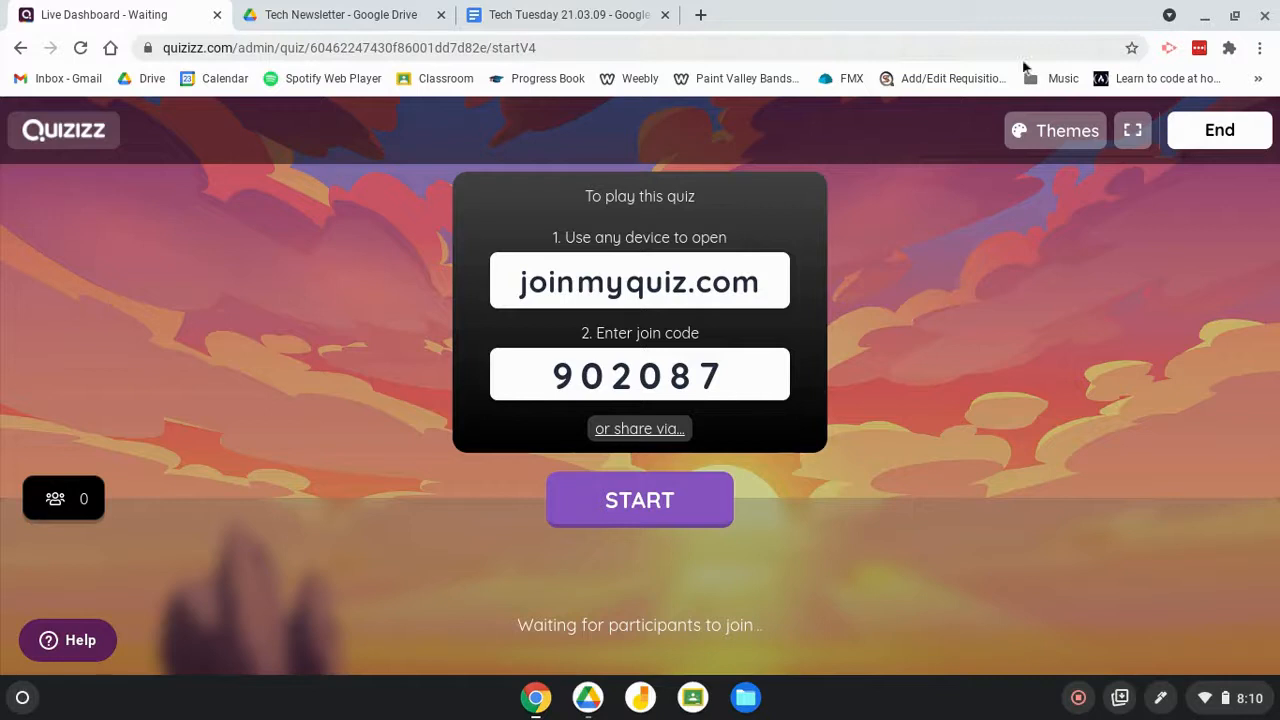
left_click(1260, 48)
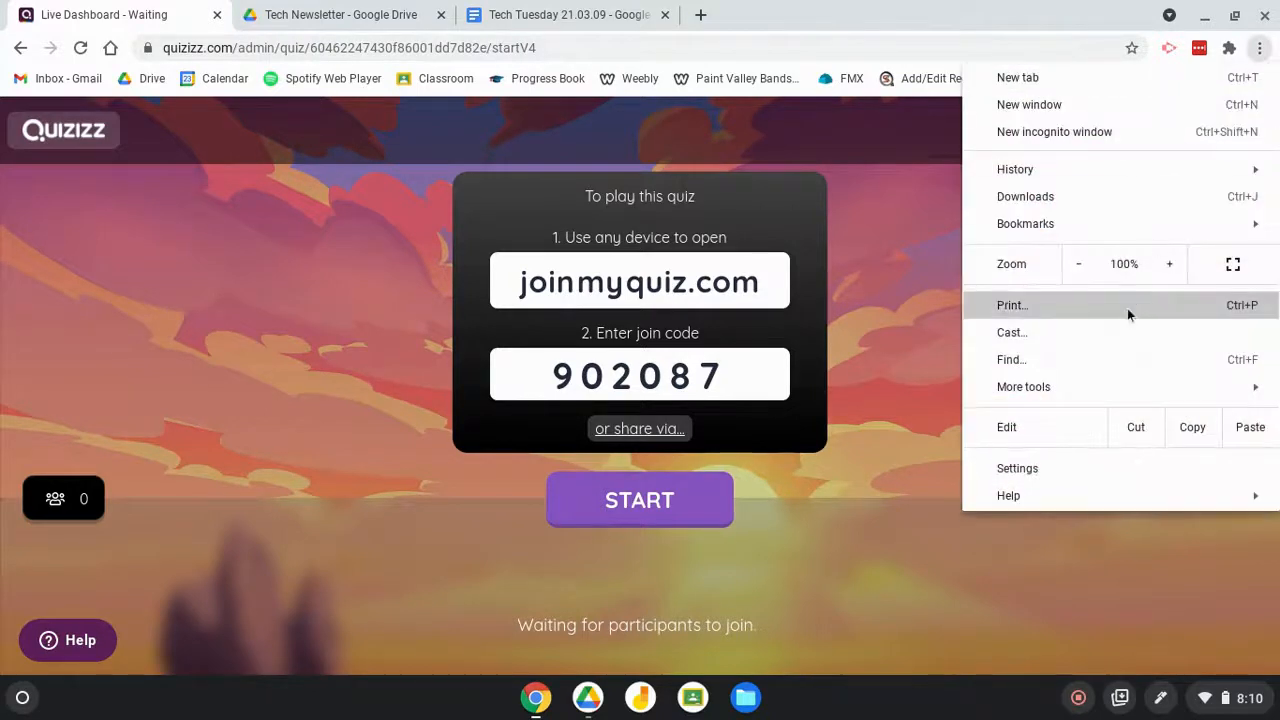
left_click(1106, 338)
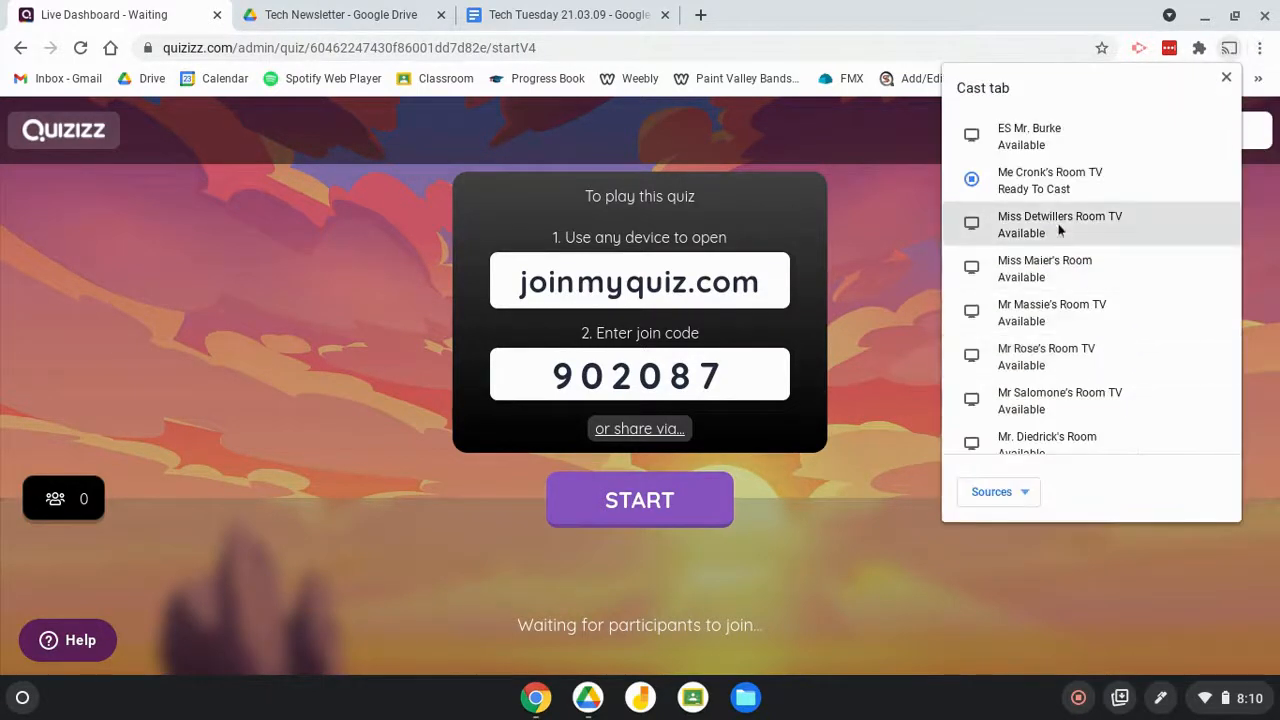
scroll(1002, 440, "down", 1)
left_click(1007, 500)
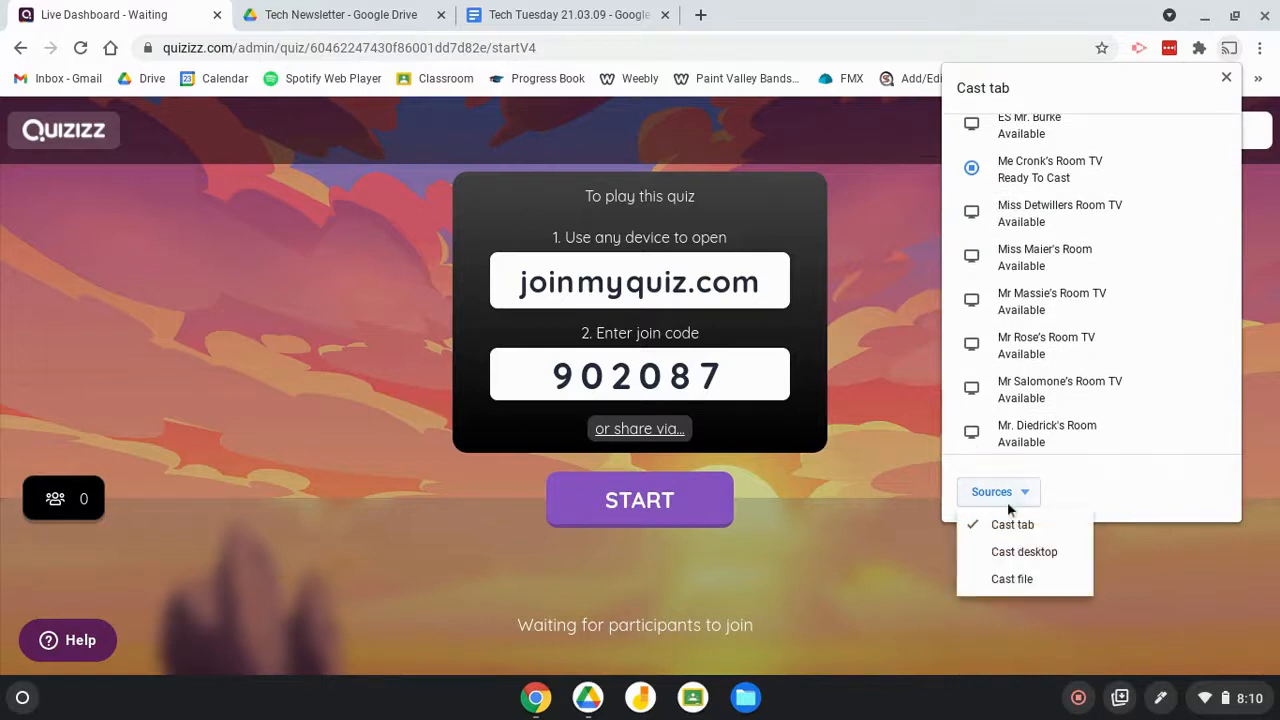
left_click(1200, 552)
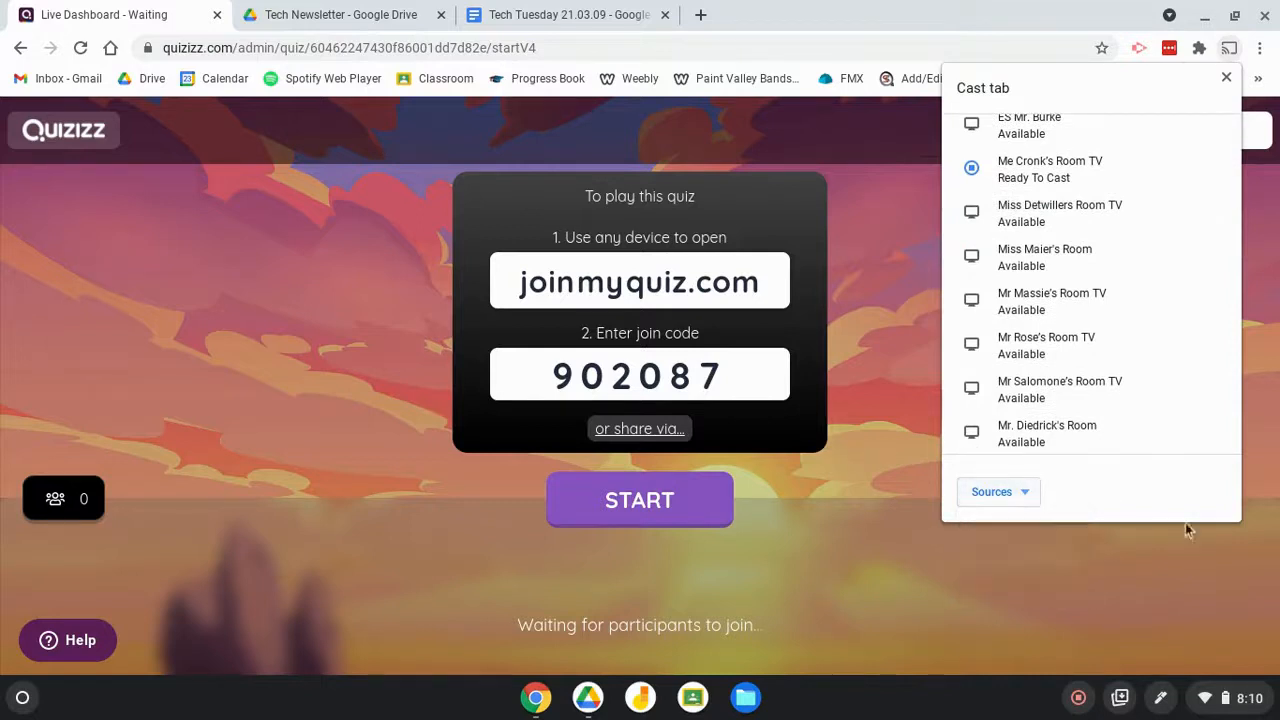
left_click(395, 264)
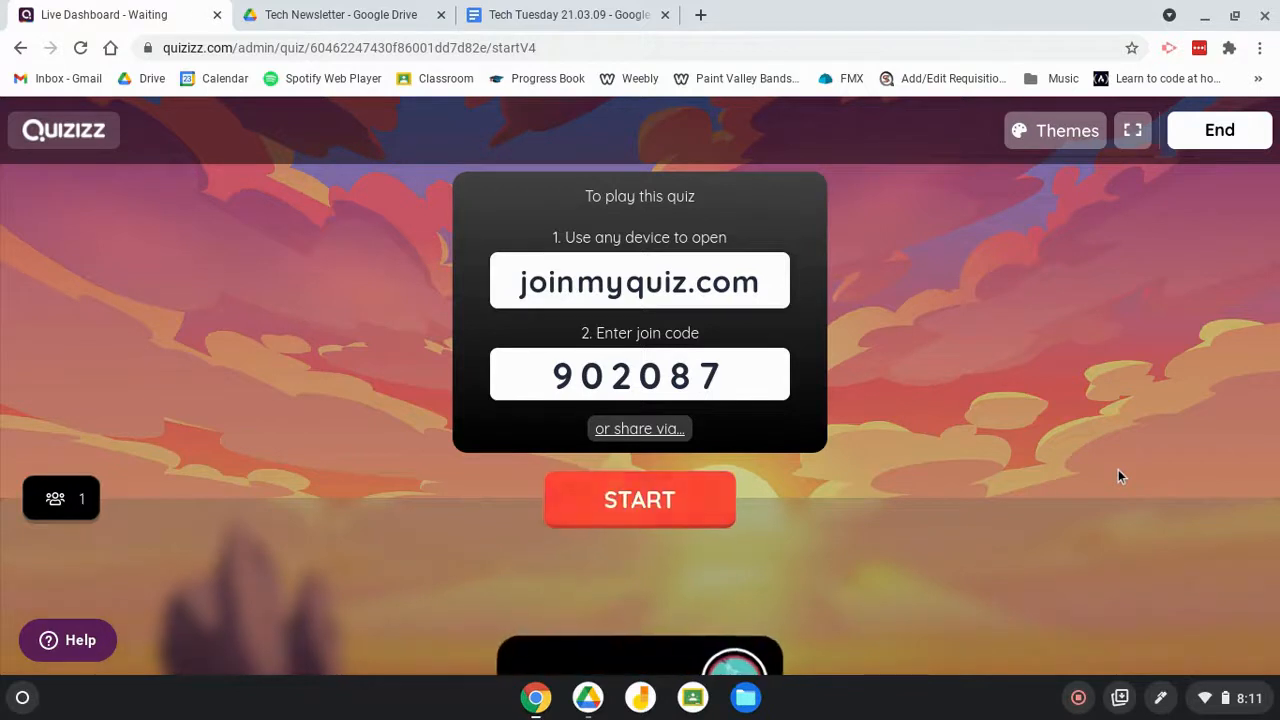
Check the participants who have joined the lobby and start the live quiz
scroll(1045, 473, "down", 1)
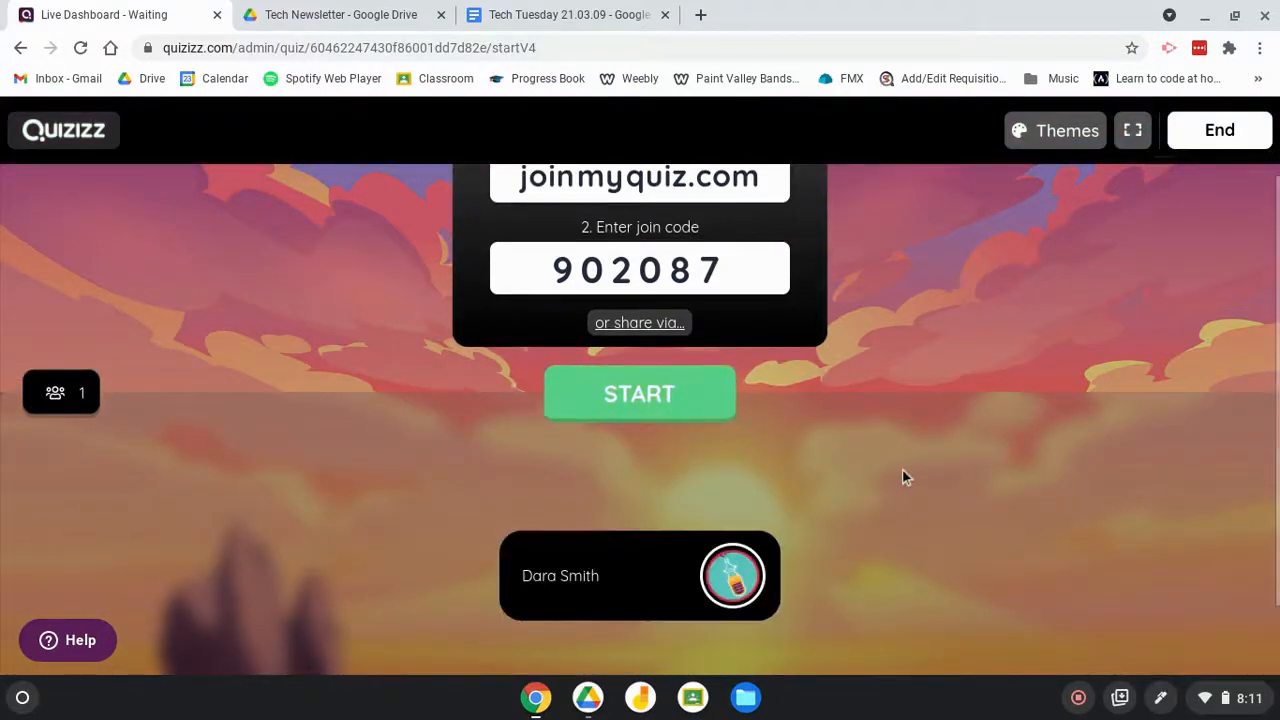
scroll(902, 470, "up", 1)
scroll(902, 470, "down", 1)
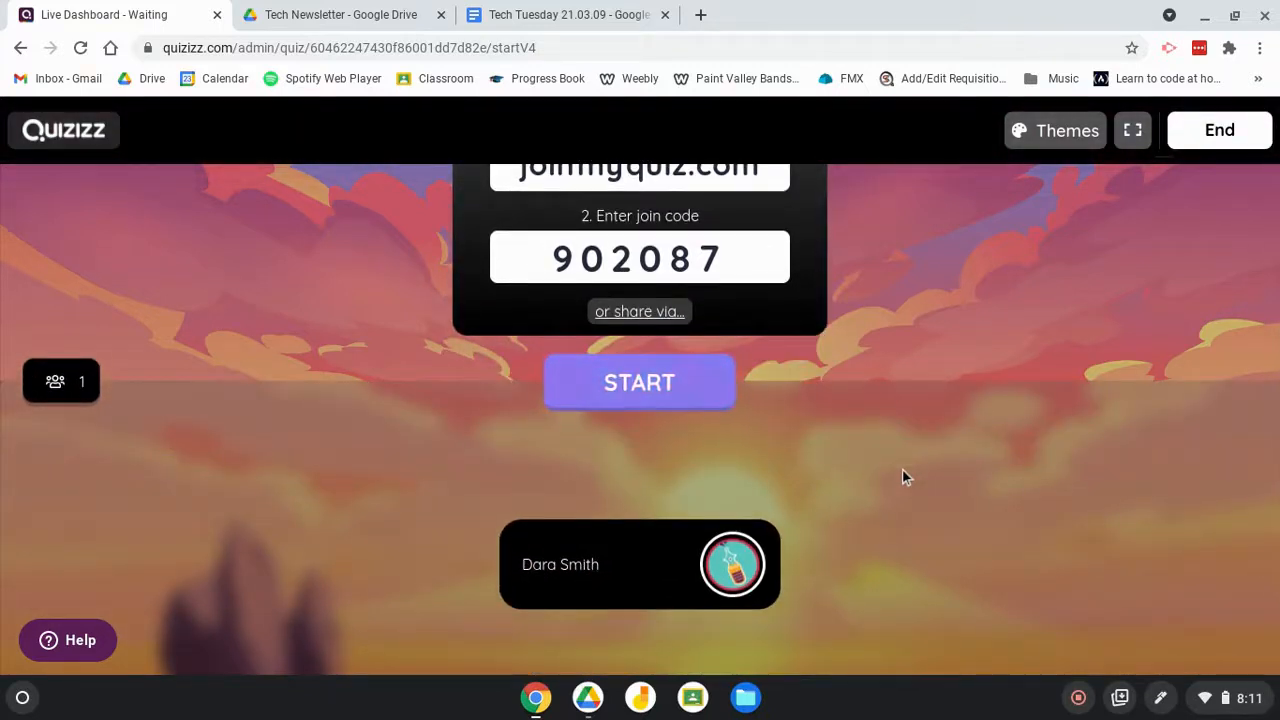
scroll(893, 470, "up", 1)
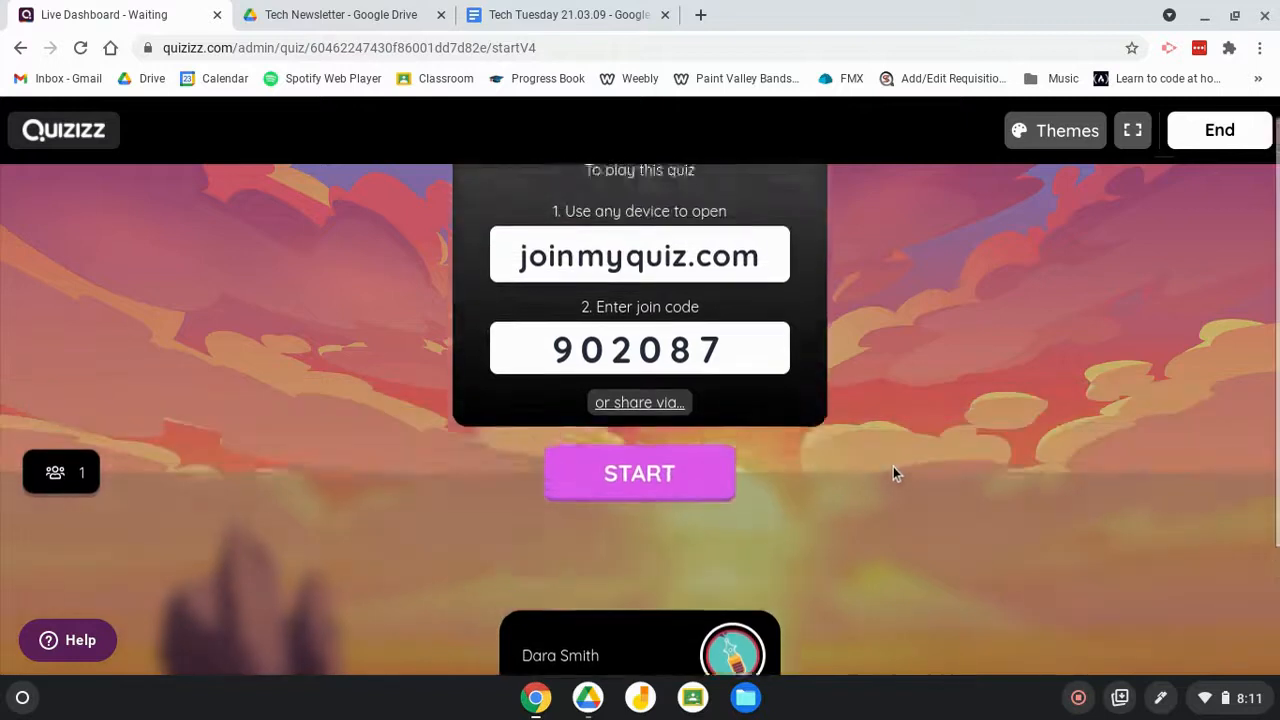
left_click(624, 512)
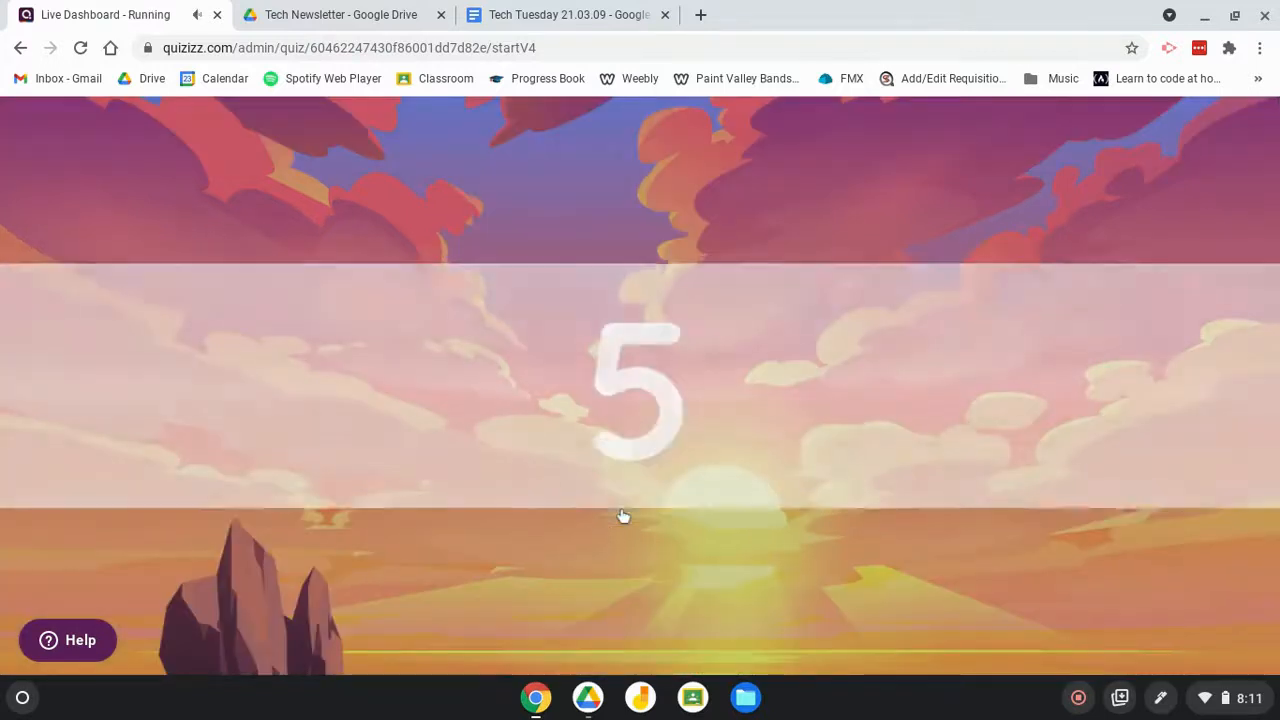
Adjust the device's sound volume while the live quiz runs, raising it and lowering it again
key("XF86AudioLowerVolume")
key("XF86AudioRaiseVolume")
key("XF86AudioRaiseVolume")
key("XF86AudioRaiseVolume")
key("XF86AudioRaiseVolume")
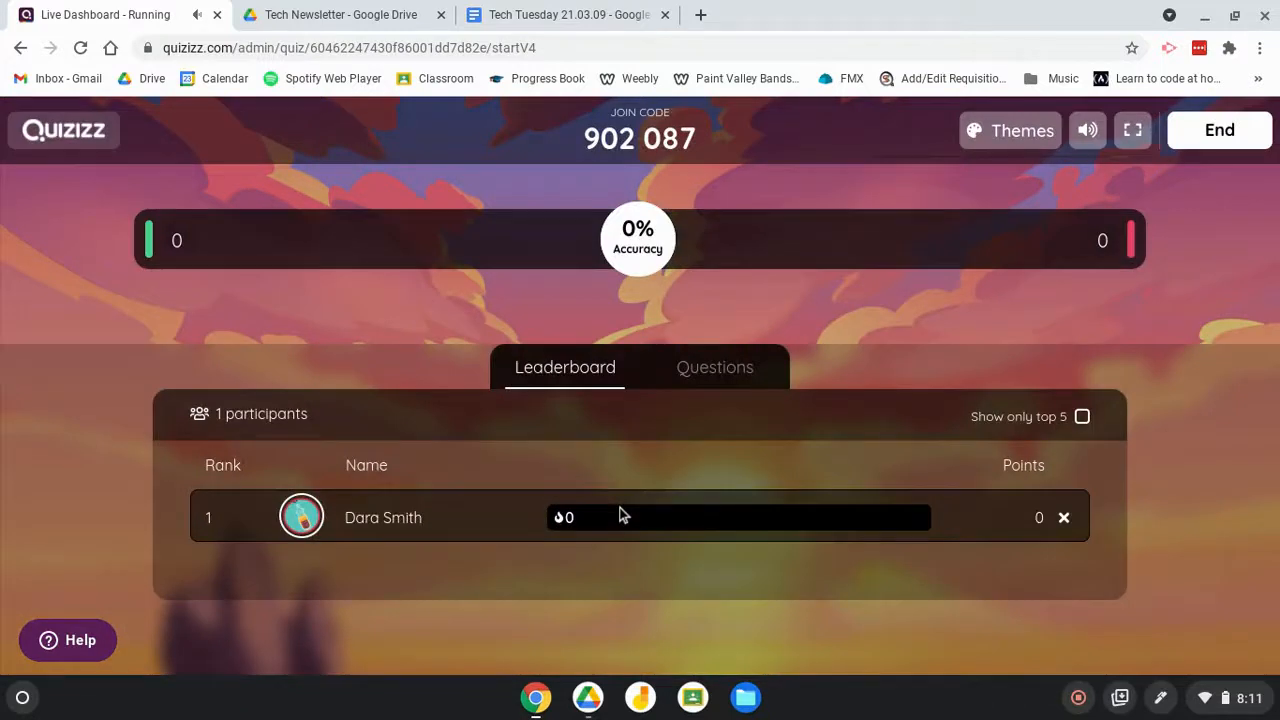
key("XF86AudioLowerVolume")
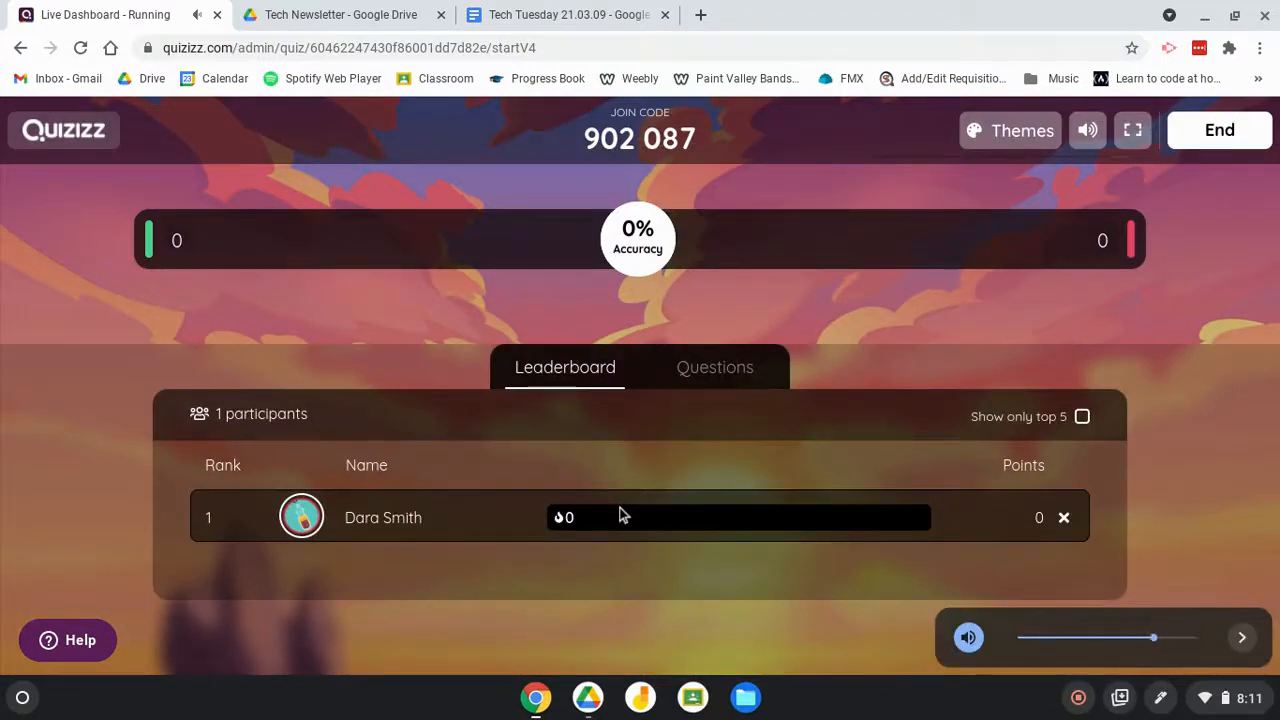
key("XF86AudioLowerVolume")
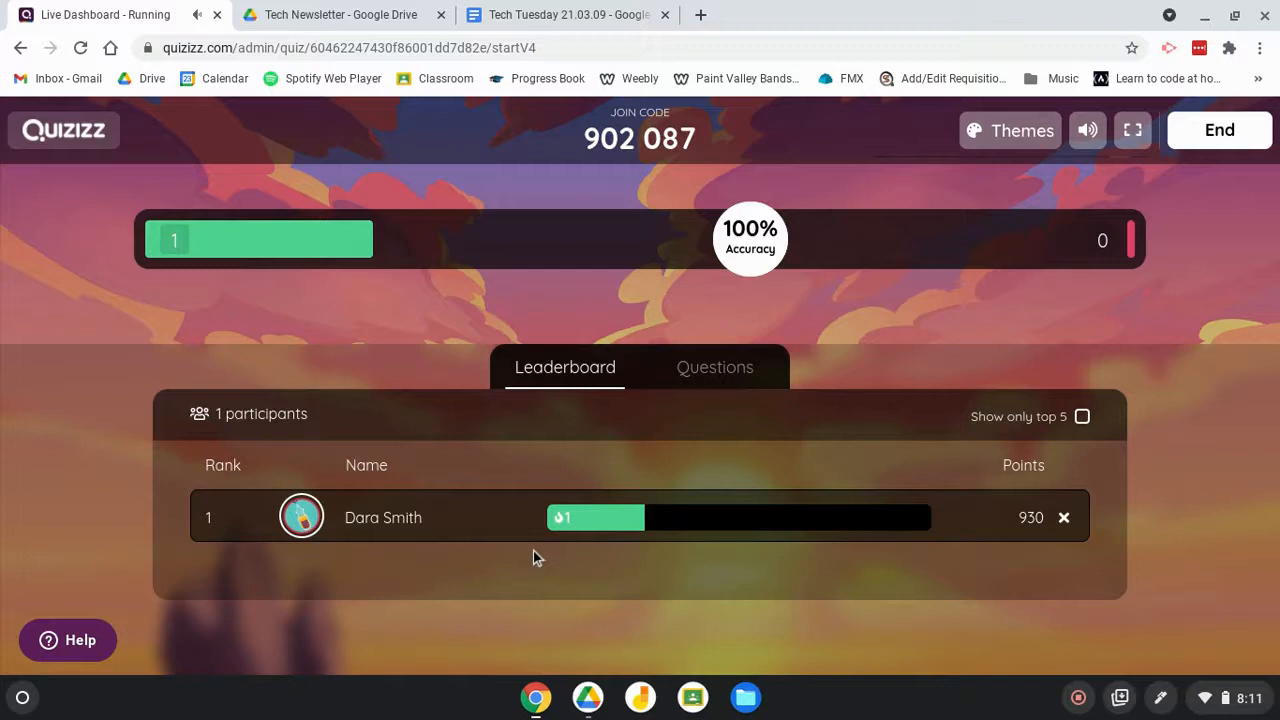
key("XF86AudioLowerVolume")
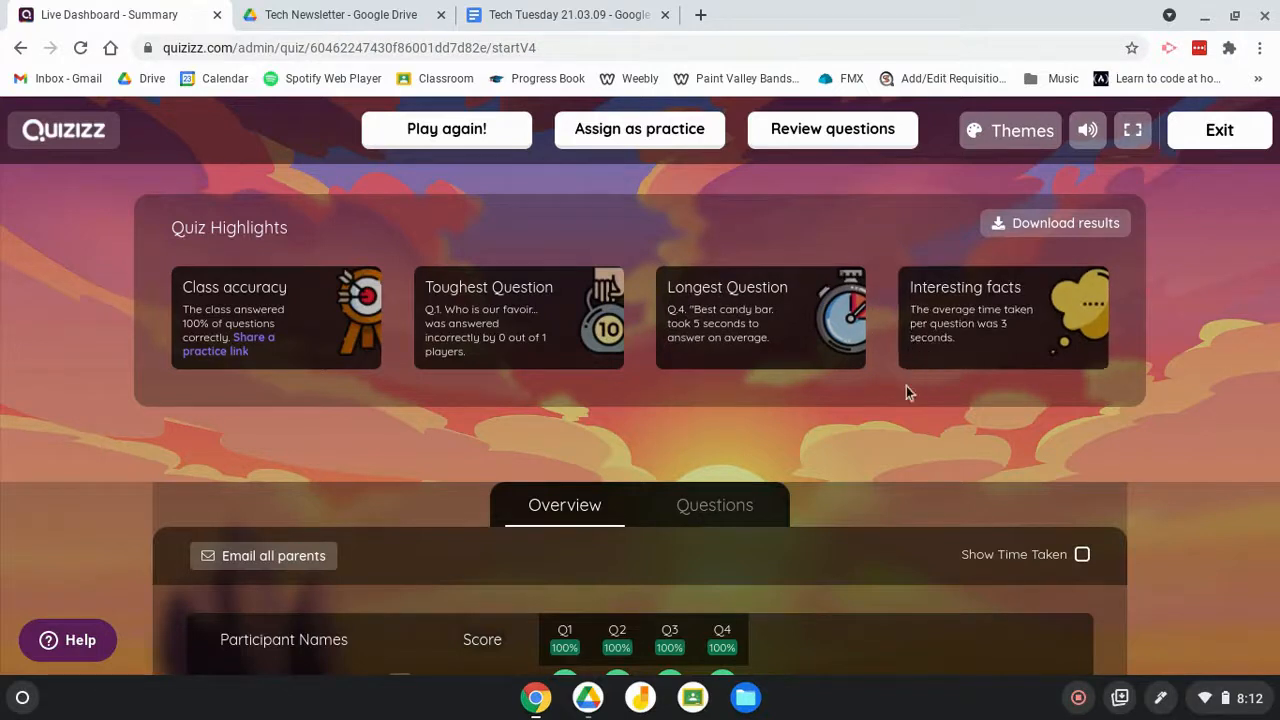
Examine the finished quiz's highlights and the participant's score and results per question in the summary
scroll(908, 392, "down", 1)
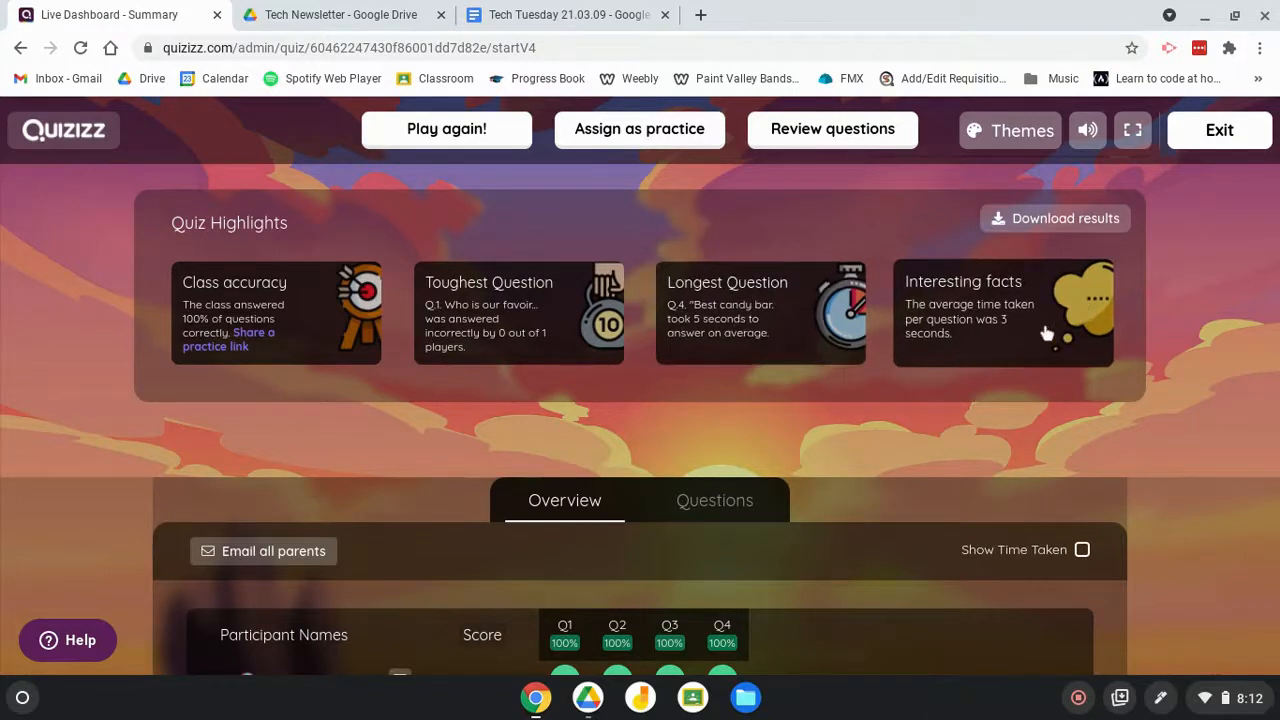
scroll(820, 354, "down", 1)
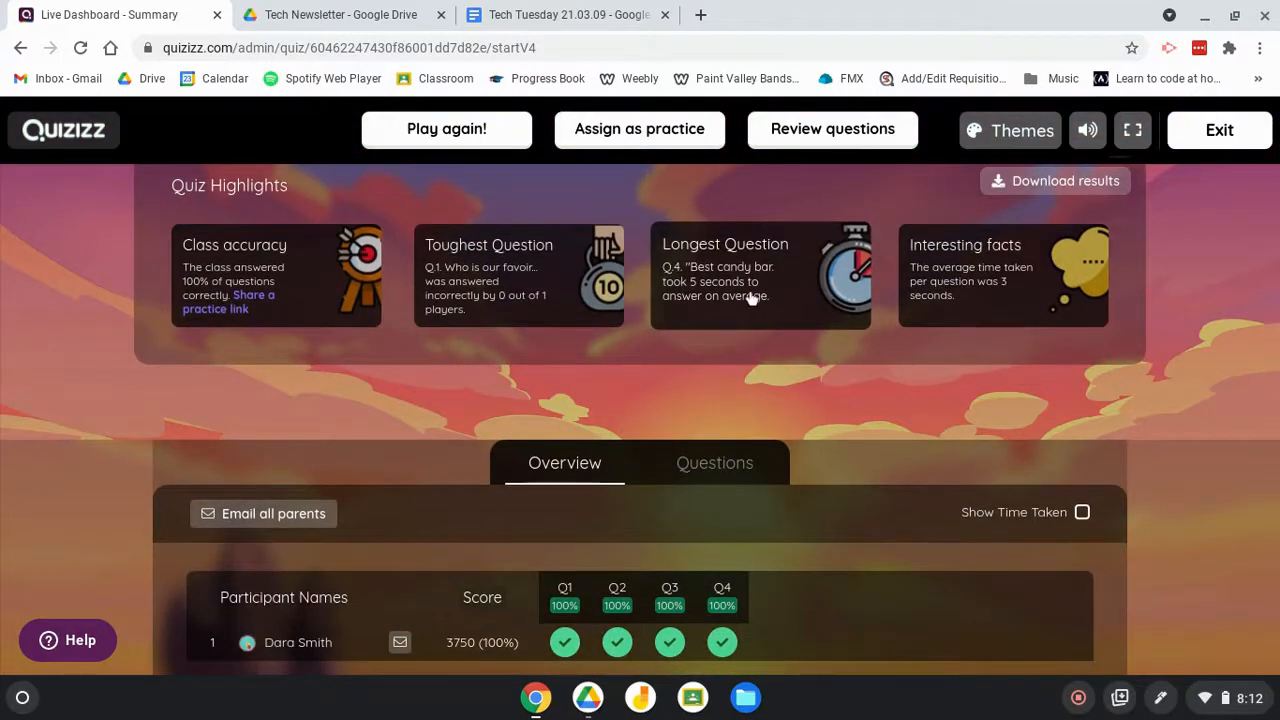
scroll(800, 326, "down", 3)
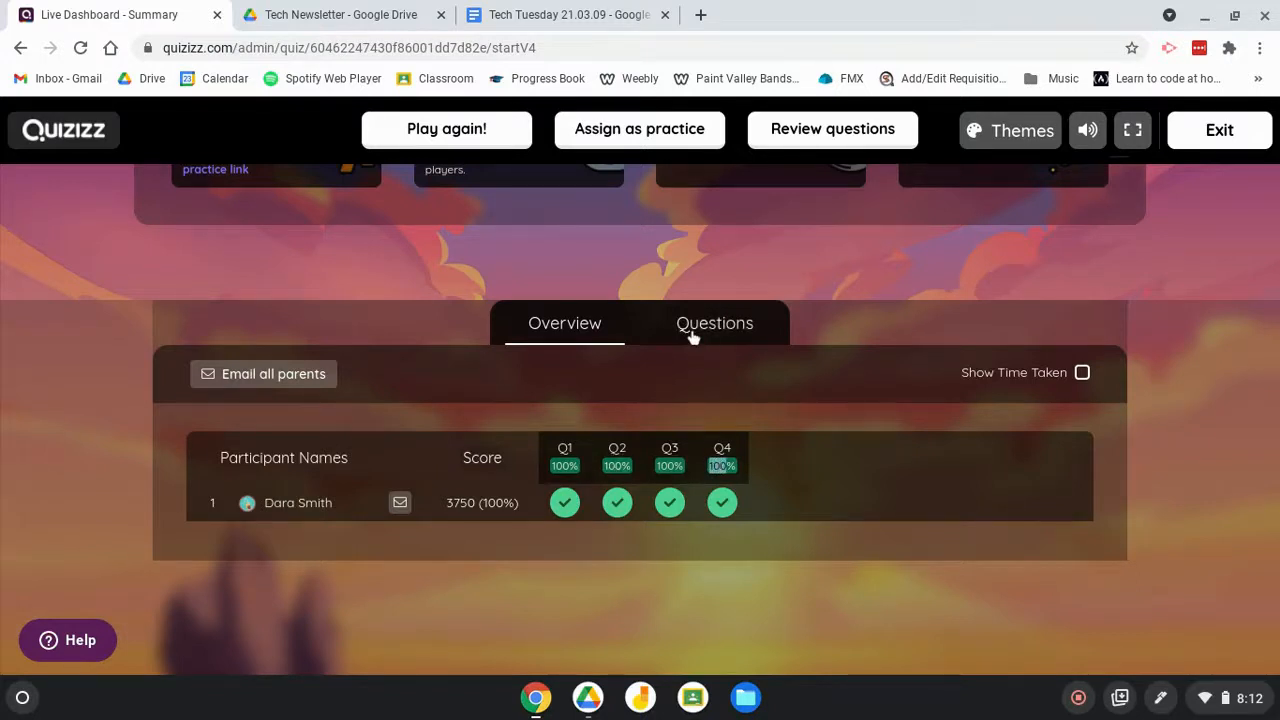
Examine the time taken per question and the accuracy of each individual question in the live quiz summary
left_click(1082, 374)
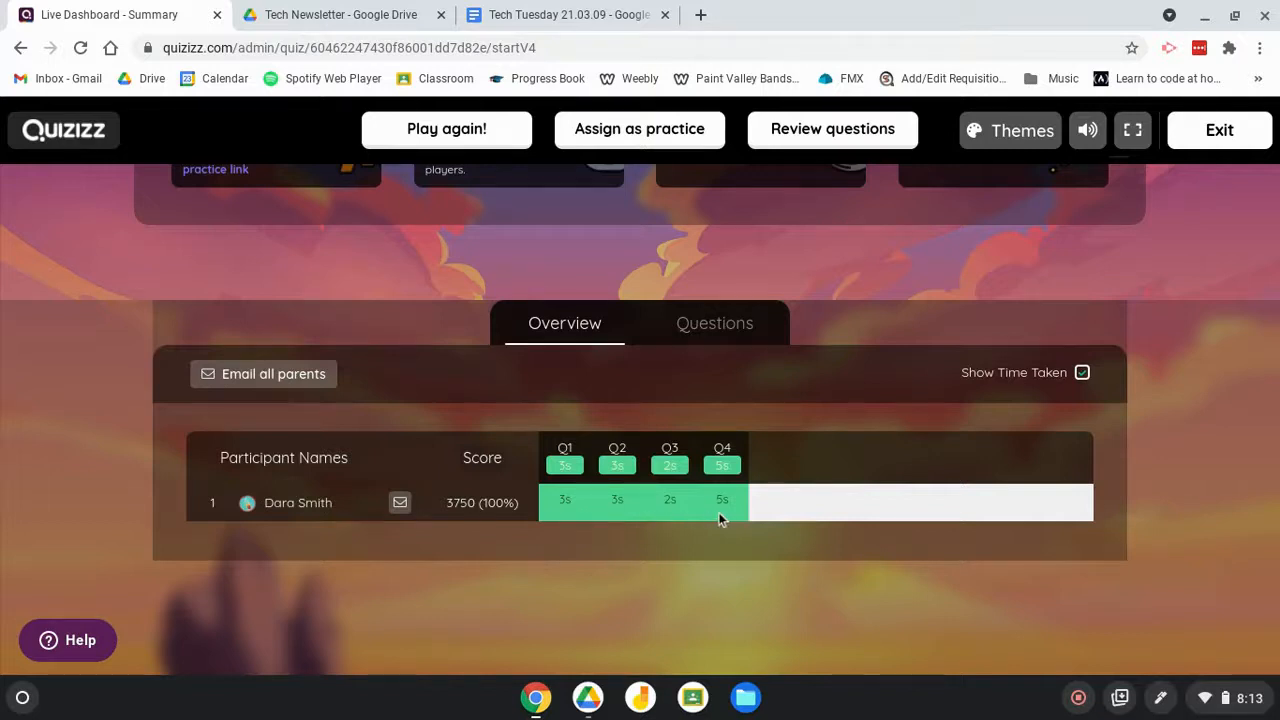
left_click(1079, 381)
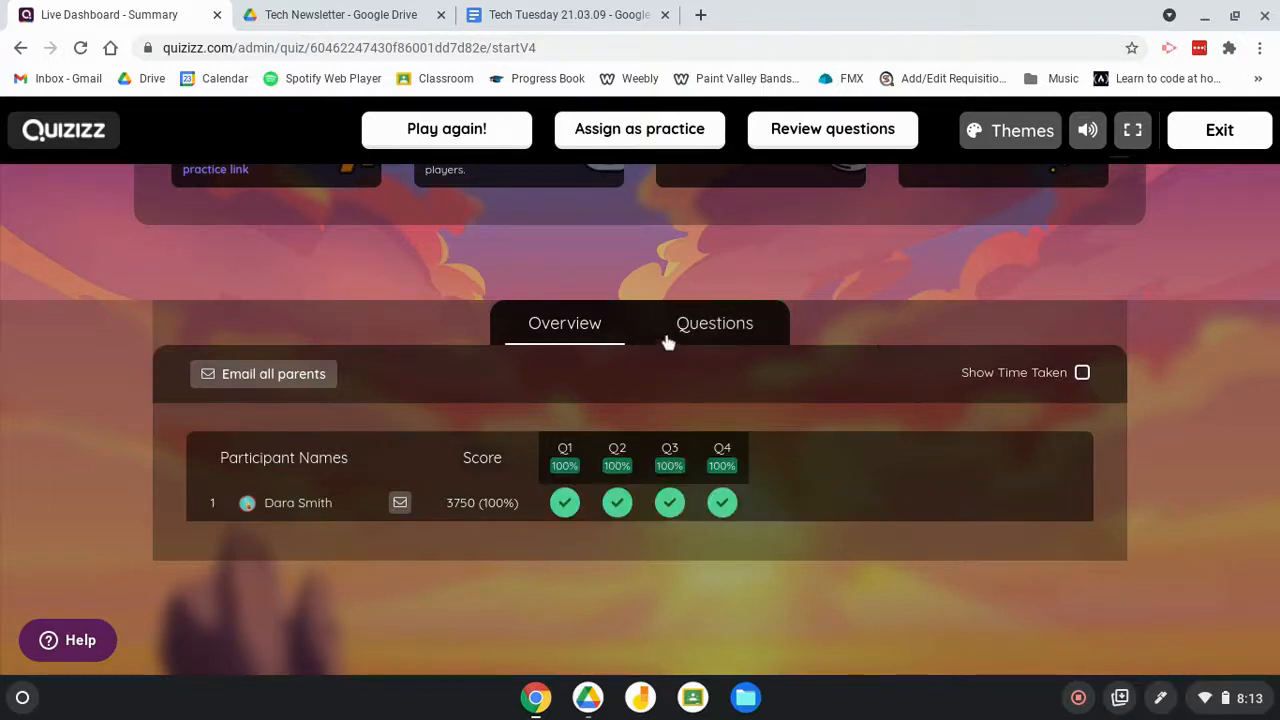
left_click(702, 337)
scroll(438, 523, "down", 3)
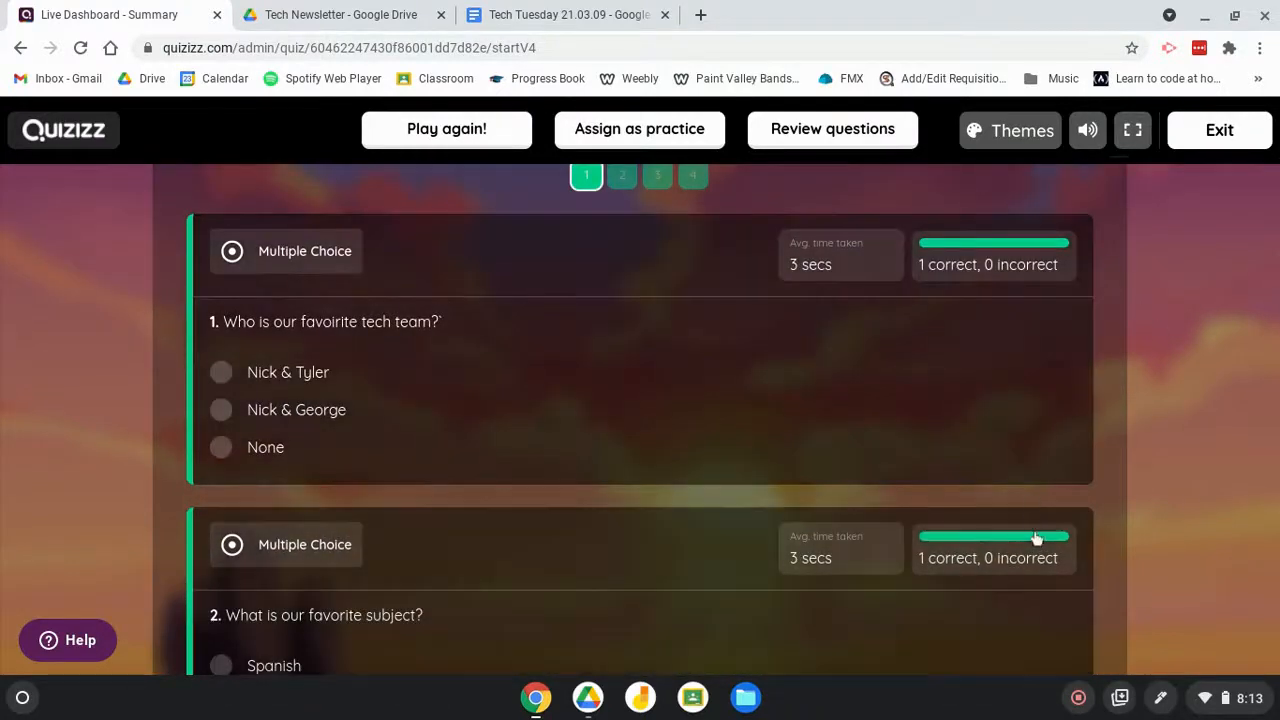
scroll(1029, 506, "down", 6)
scroll(1029, 500, "up", 3)
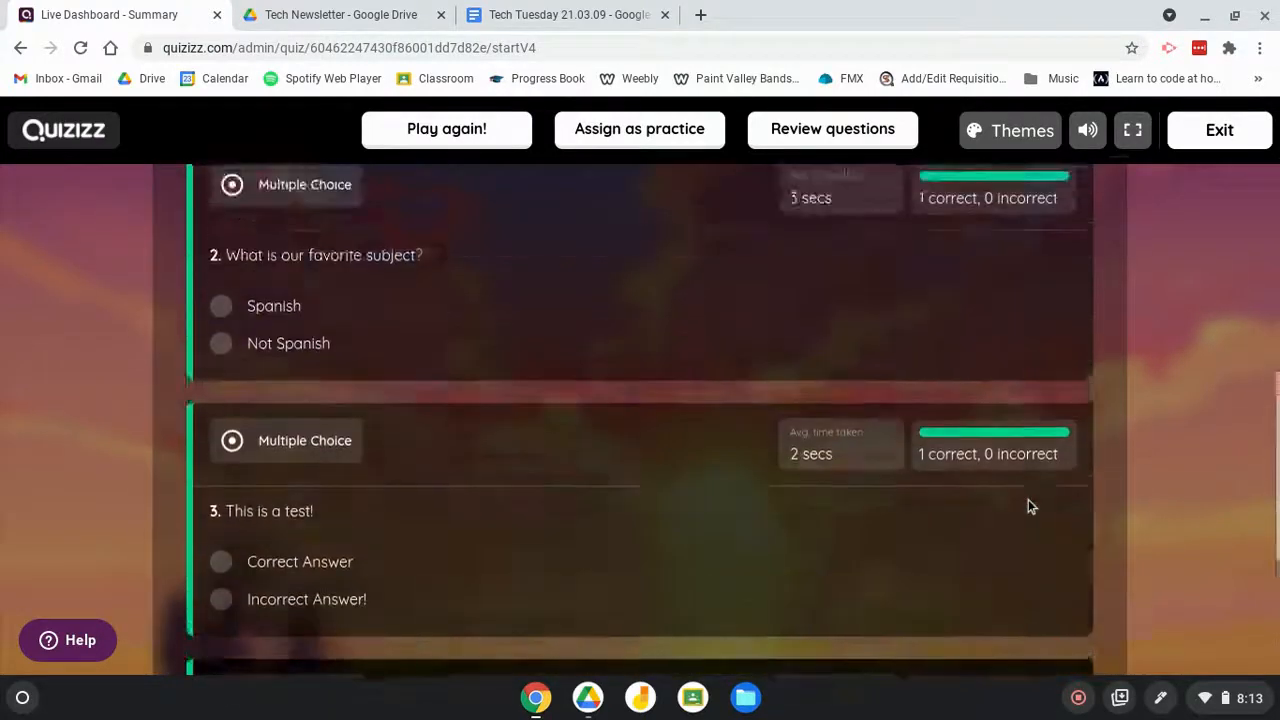
scroll(1029, 500, "down", 3)
scroll(1029, 500, "up", 12)
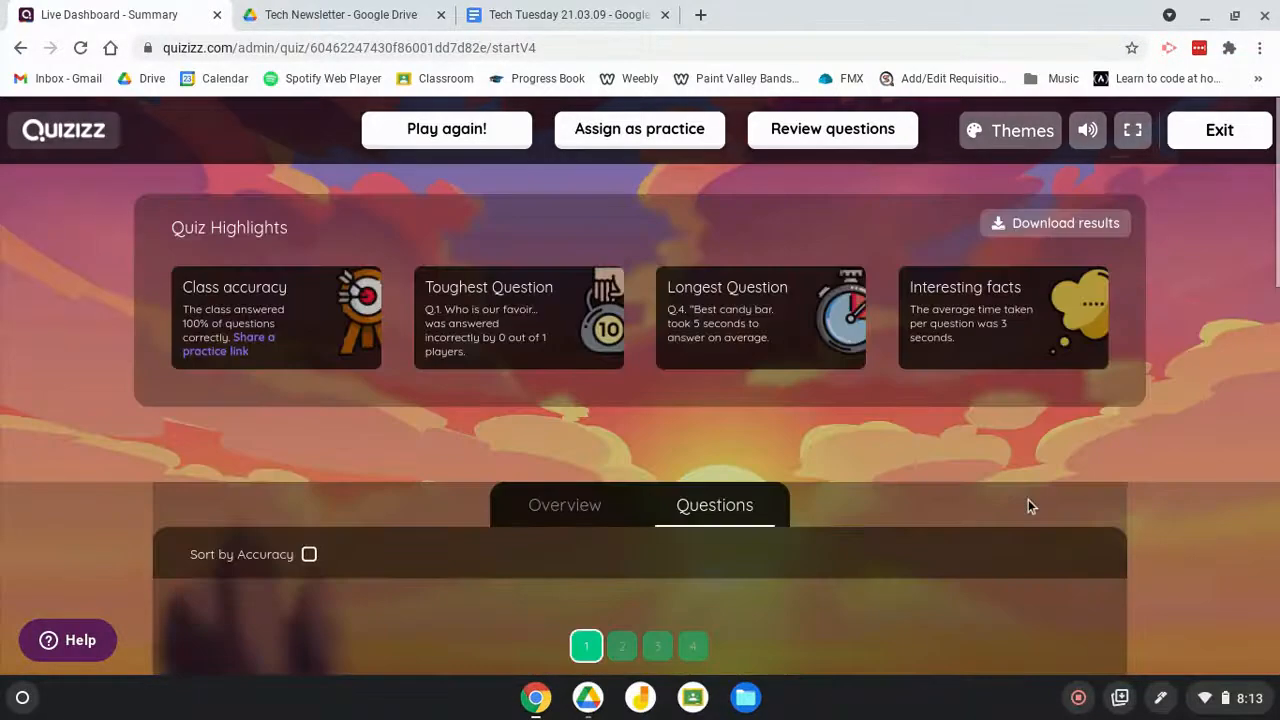
Review the participant overview once more, exit the quiz summary, and dismiss the invitation pop-up
left_click(564, 515)
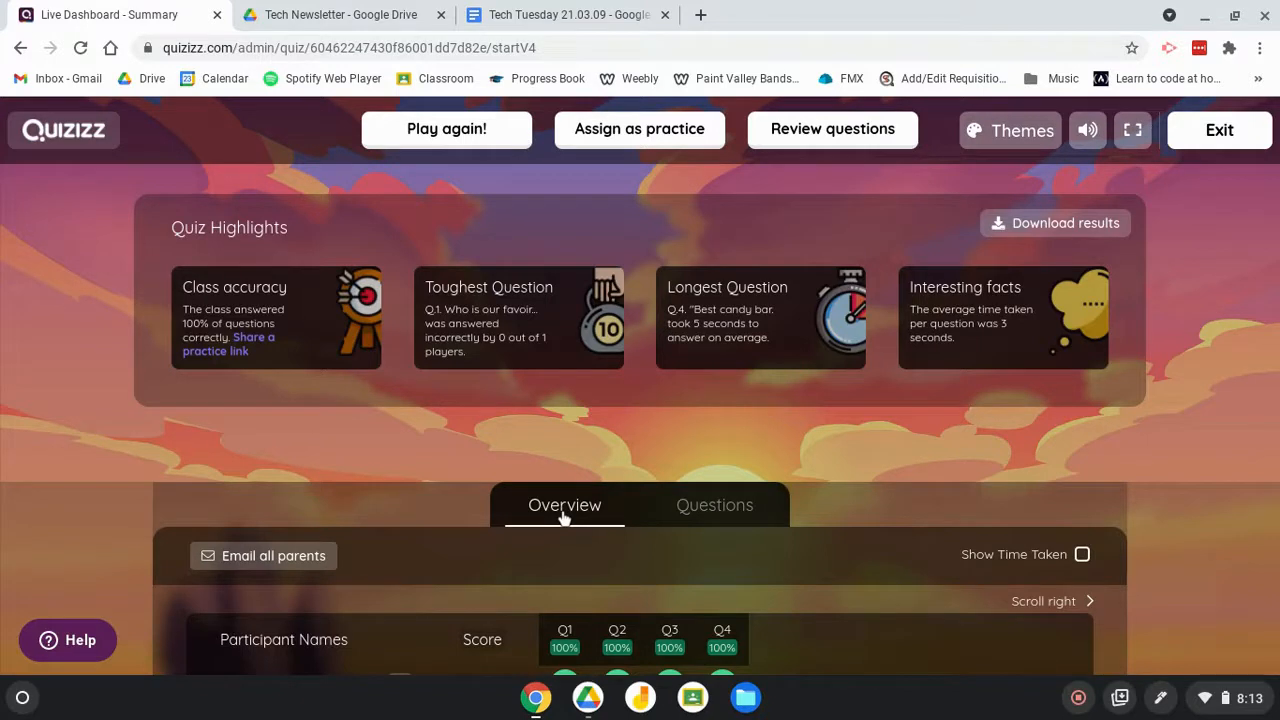
scroll(795, 437, "down", 2)
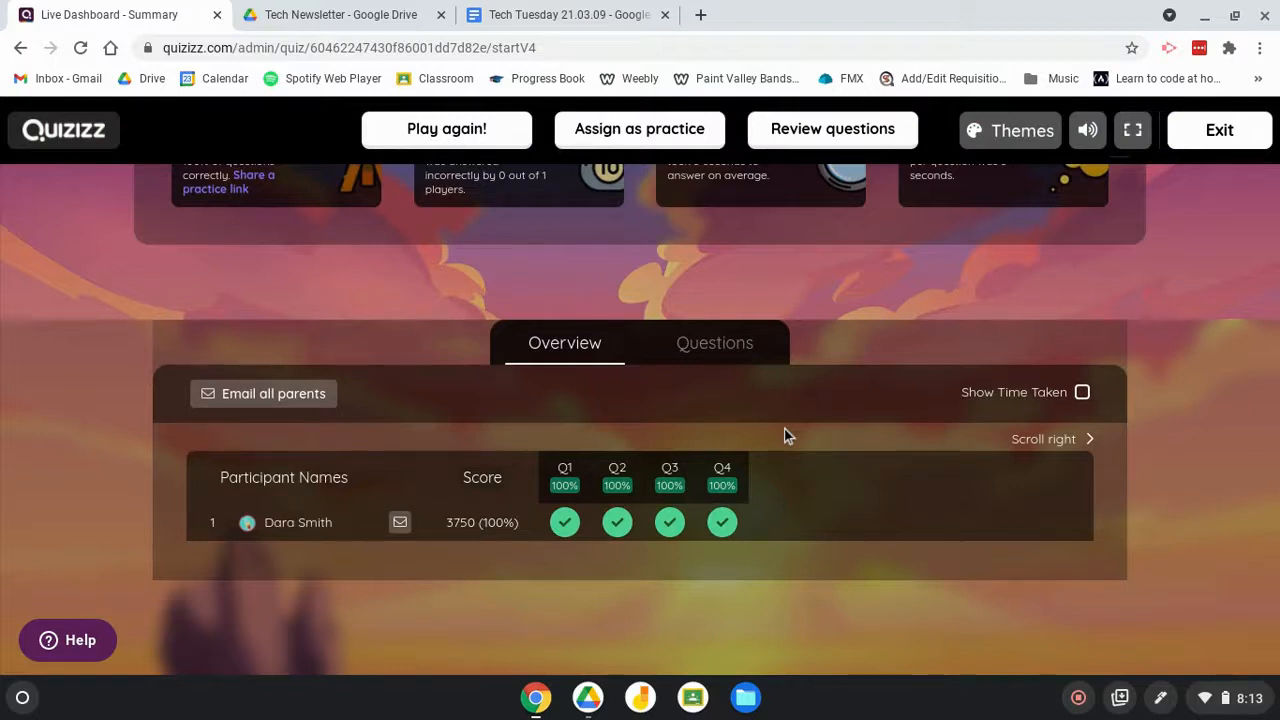
scroll(950, 322, "up", 2)
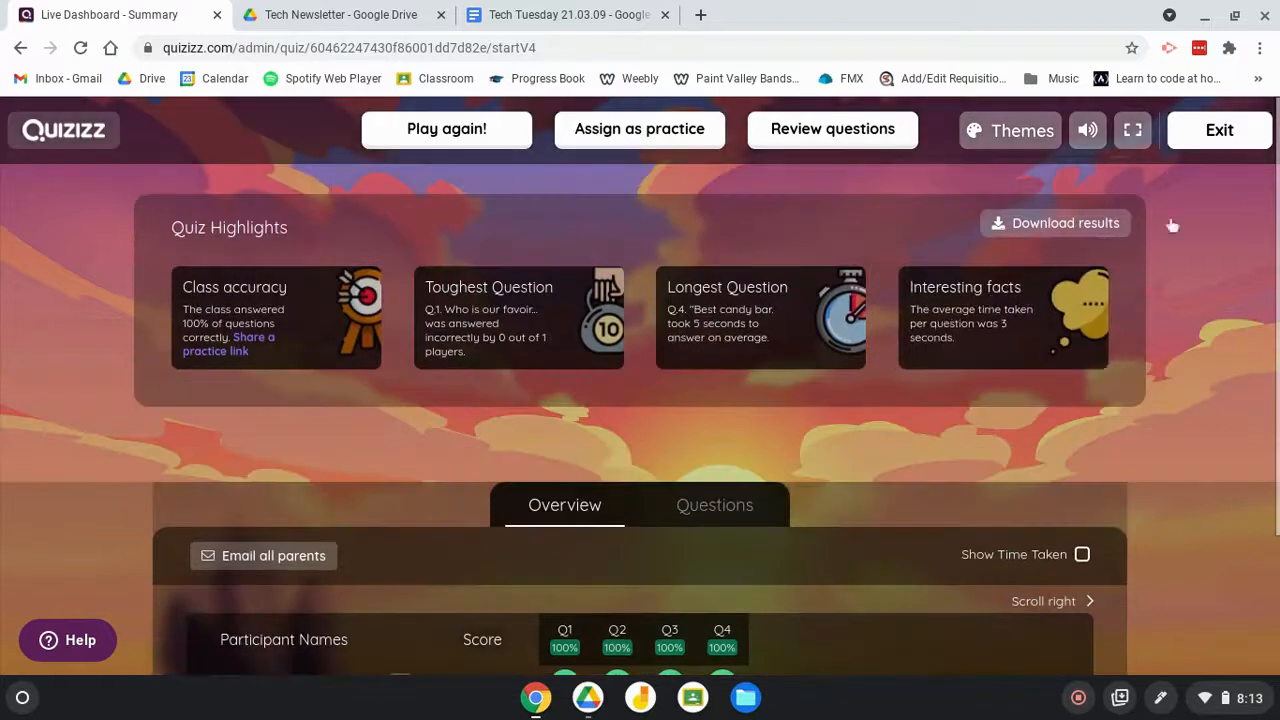
left_click(1212, 135)
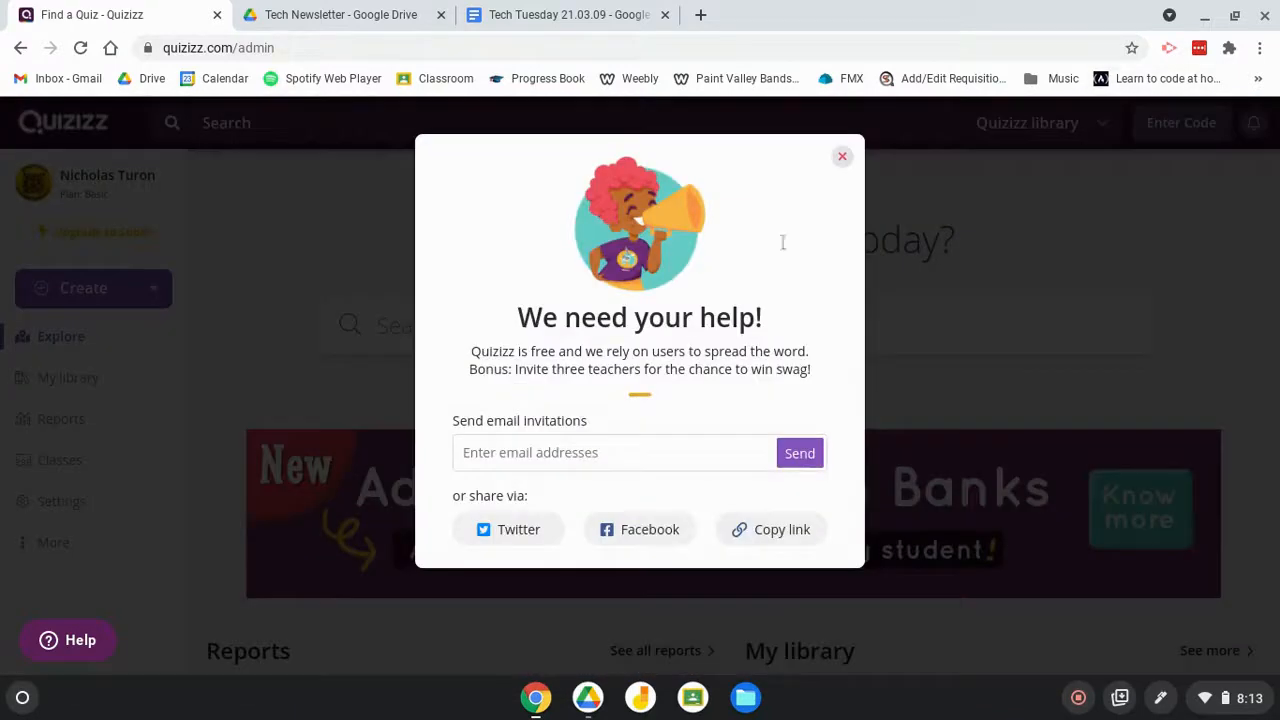
left_click(841, 158)
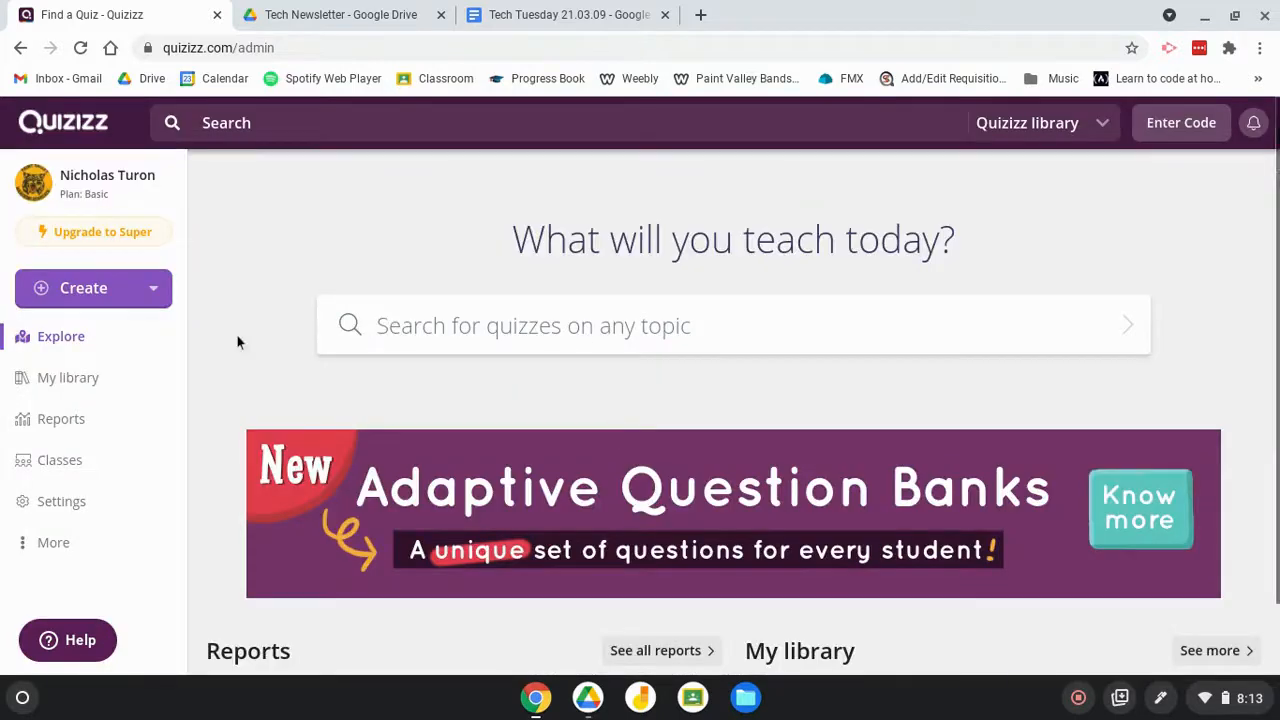
Open the 4-question Tech Tuesday quiz from the library and assign it as homework with a custom deadline of Tuesday, March 9, 8:15 AM
left_click(124, 386)
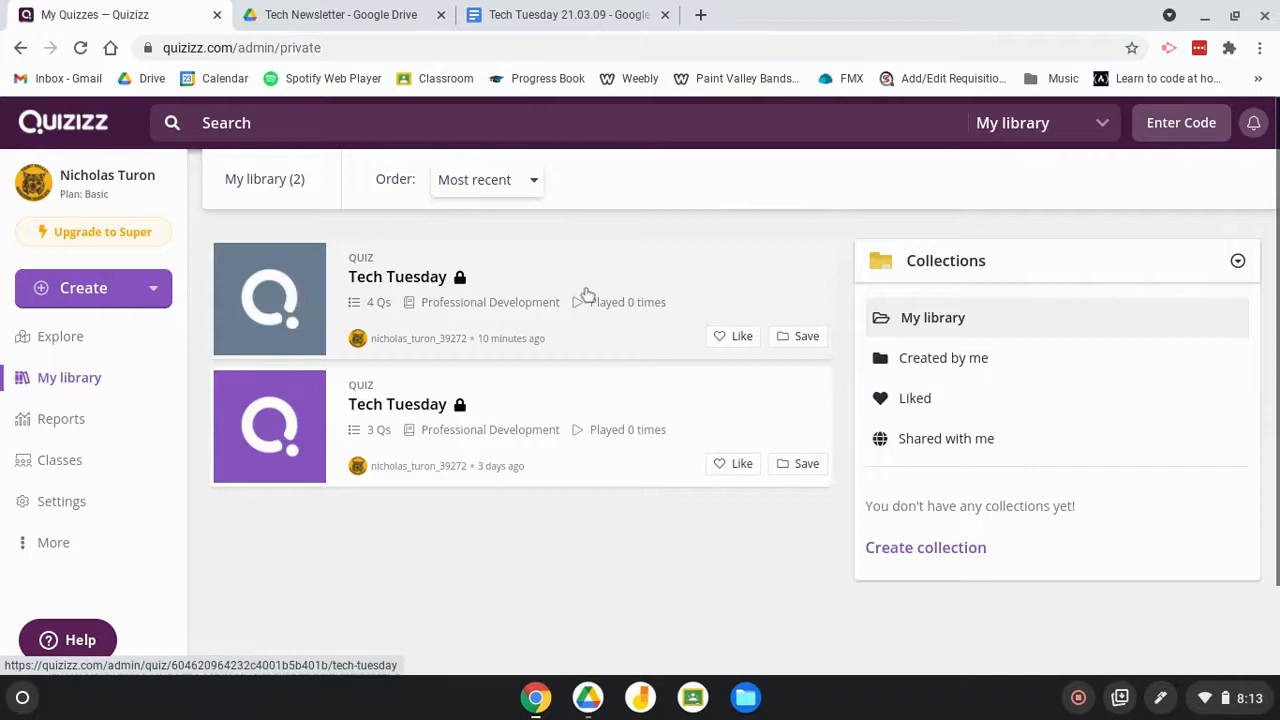
left_click(587, 296)
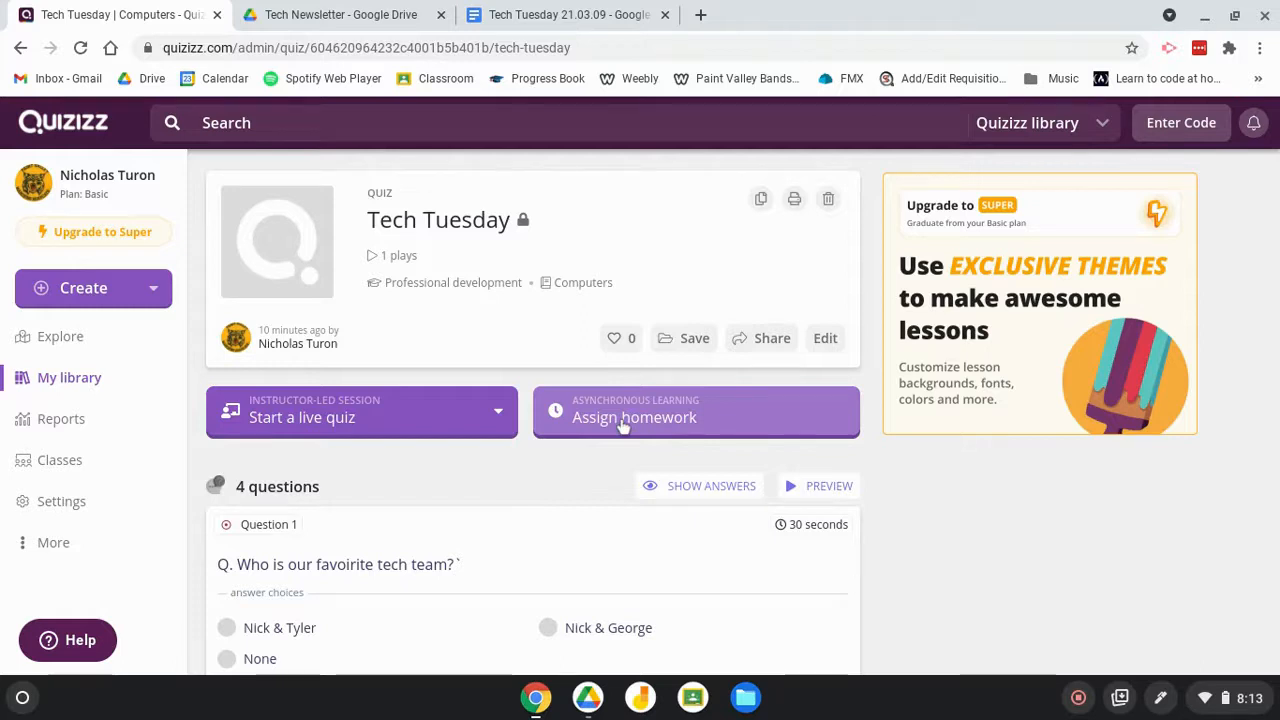
left_click(621, 421)
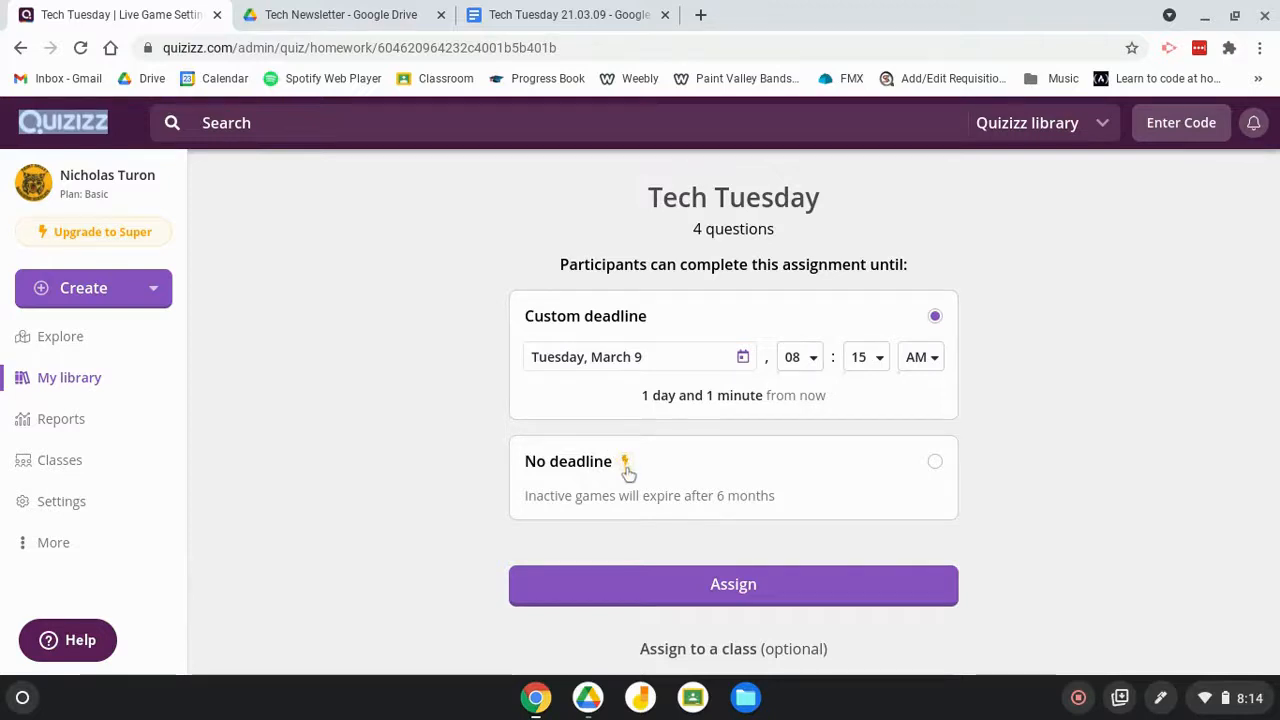
left_click(688, 589)
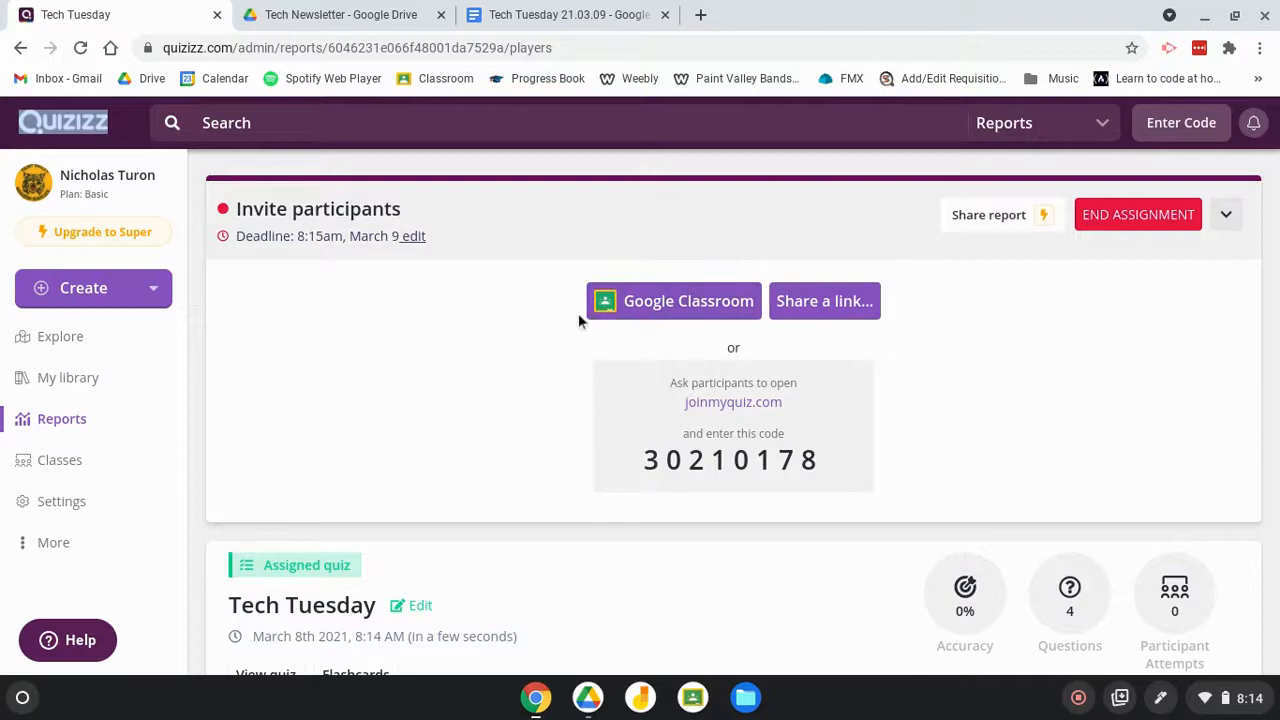
Copy the homework assignment's share link and close the sharing dialog
left_click(843, 310)
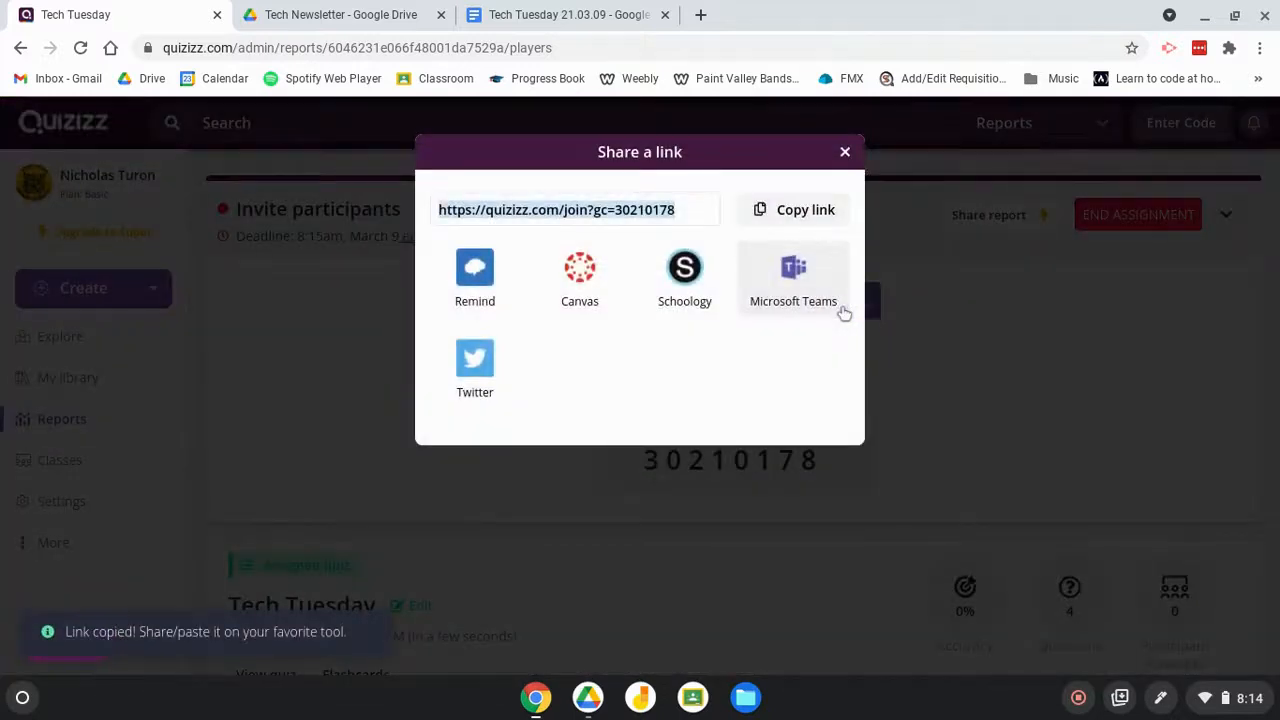
left_click(803, 213)
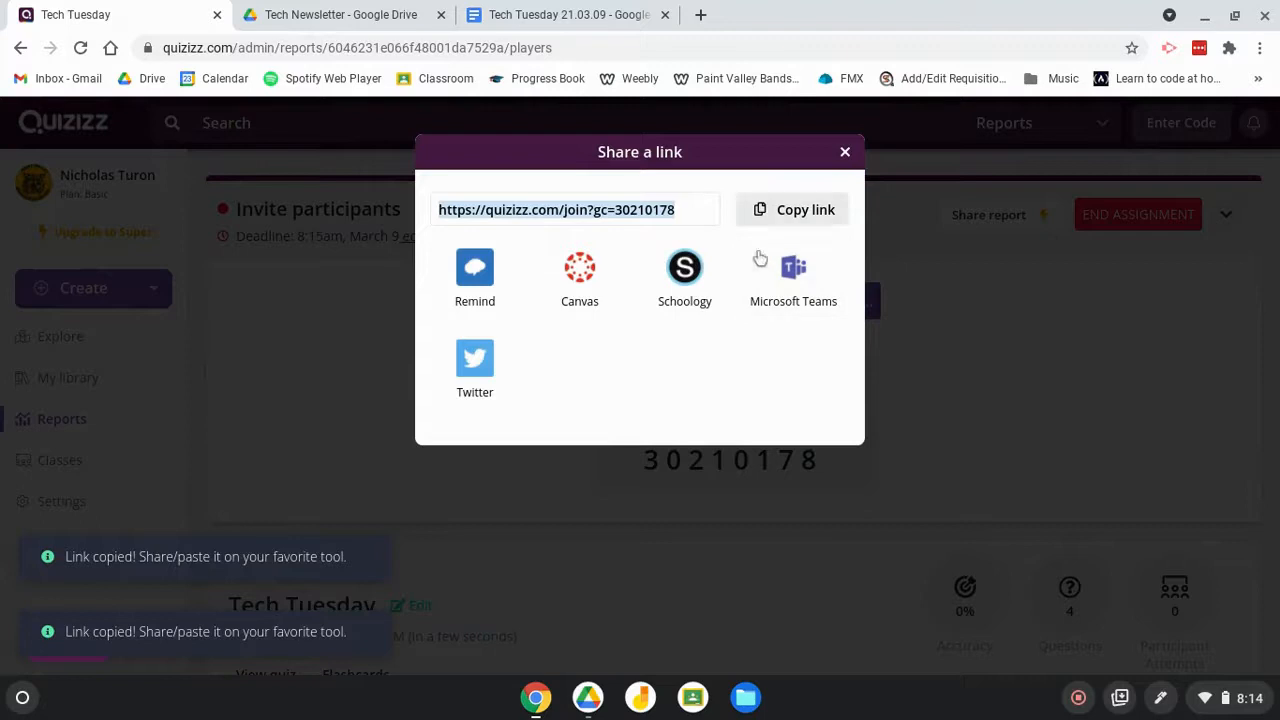
left_click(845, 152)
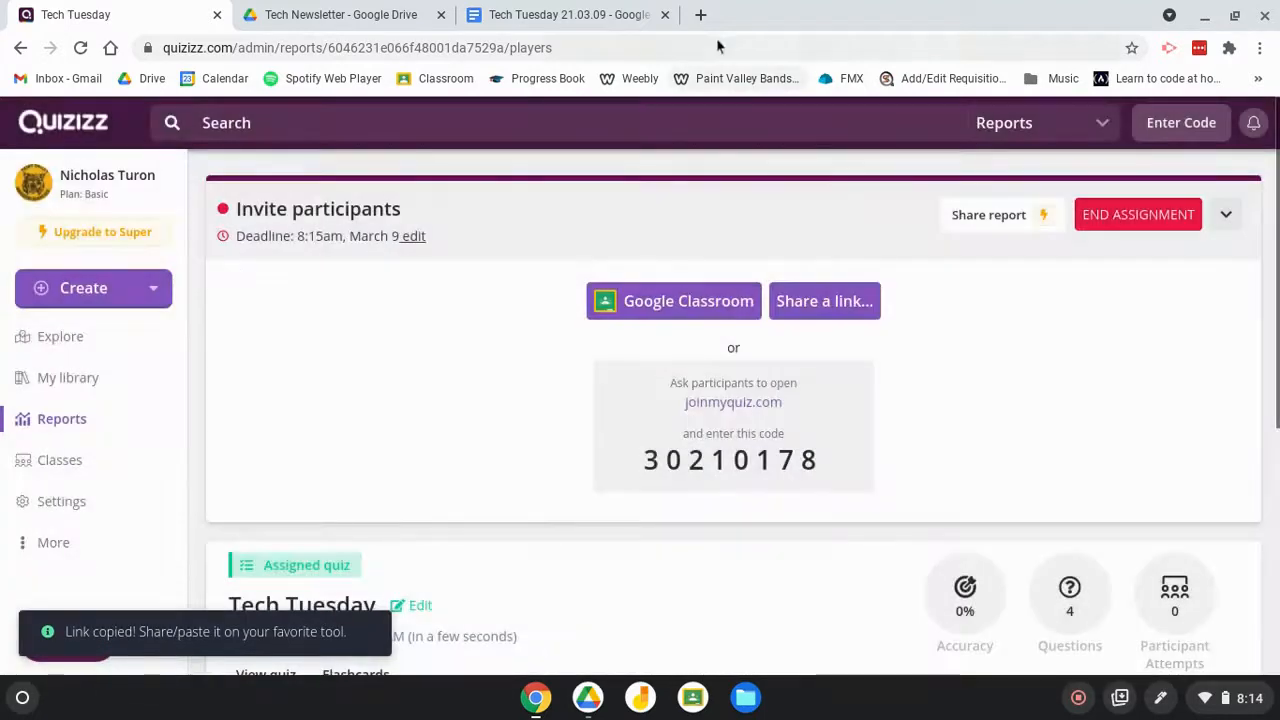
Switch to Google Classroom in a new browser tab and open the ESports class's classwork page
left_click(700, 14)
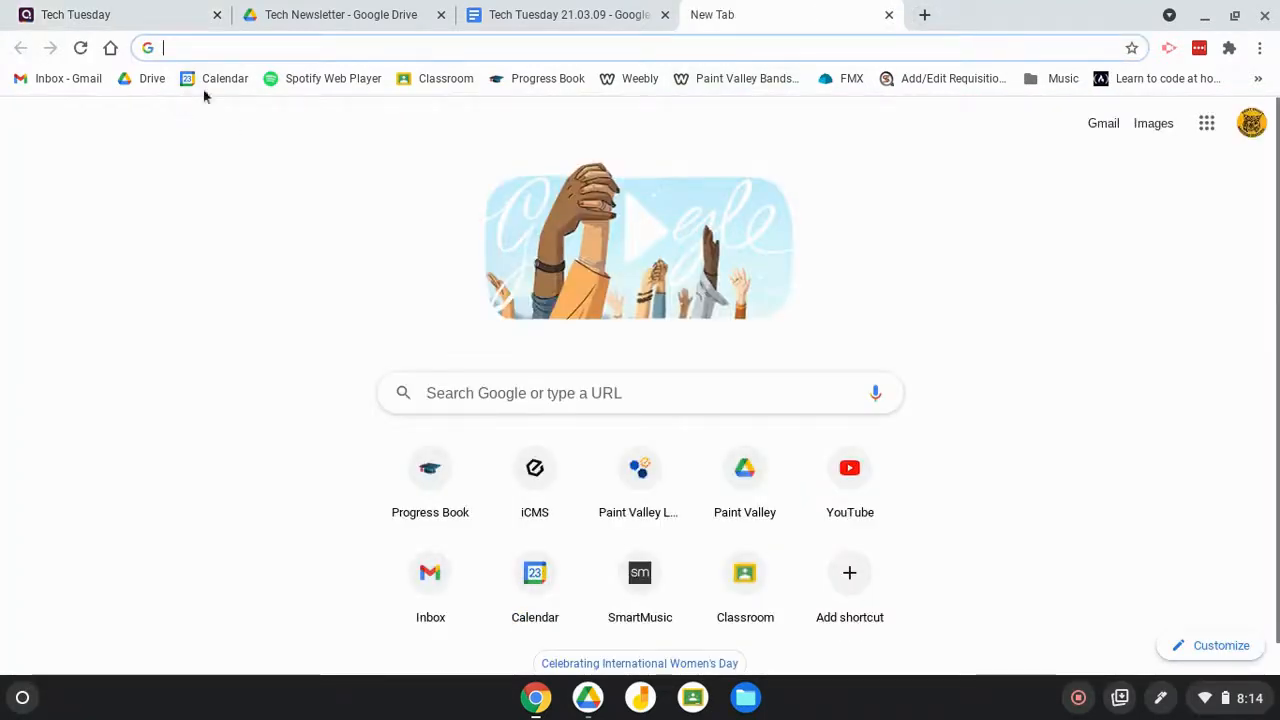
left_click(420, 79)
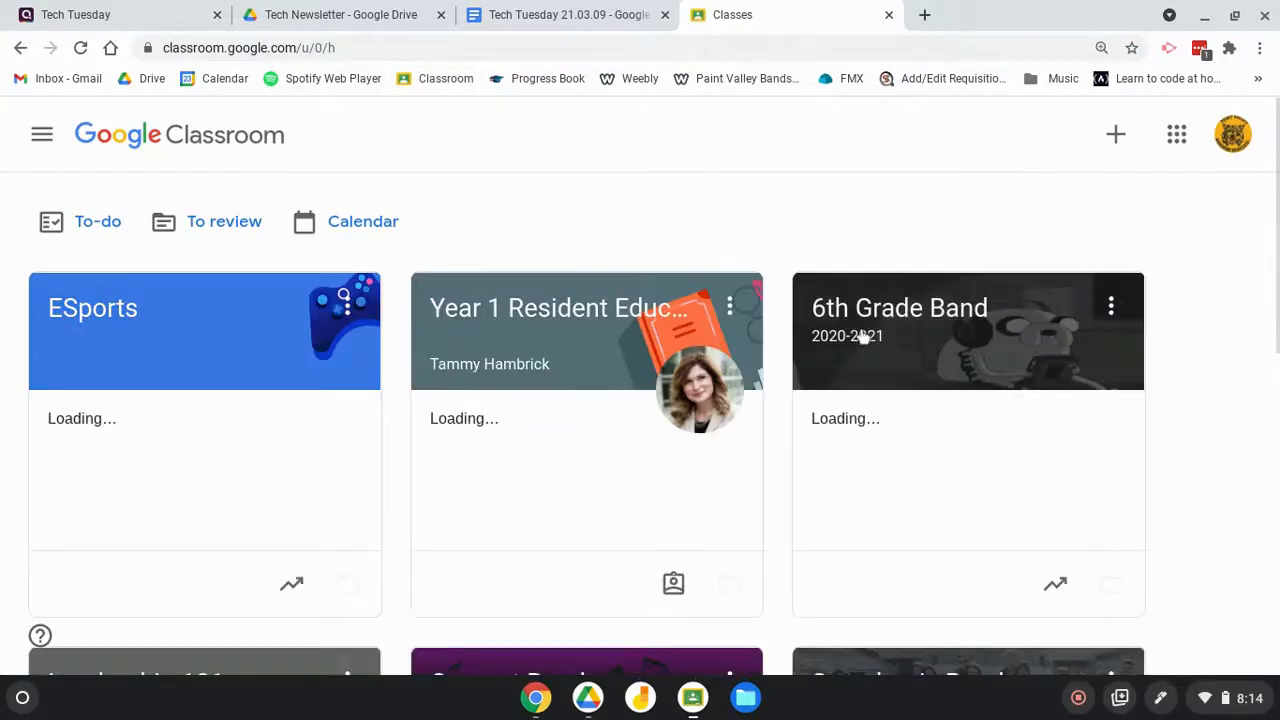
left_click(88, 310)
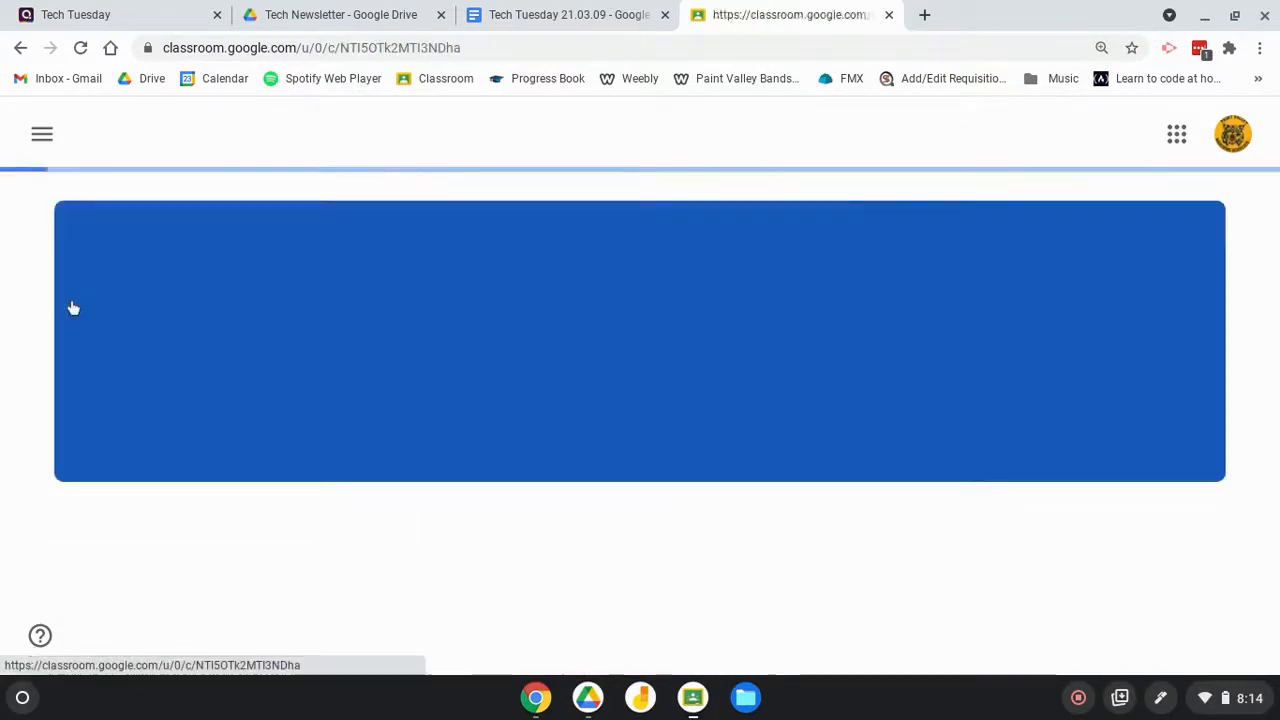
scroll(555, 472, "down", 3)
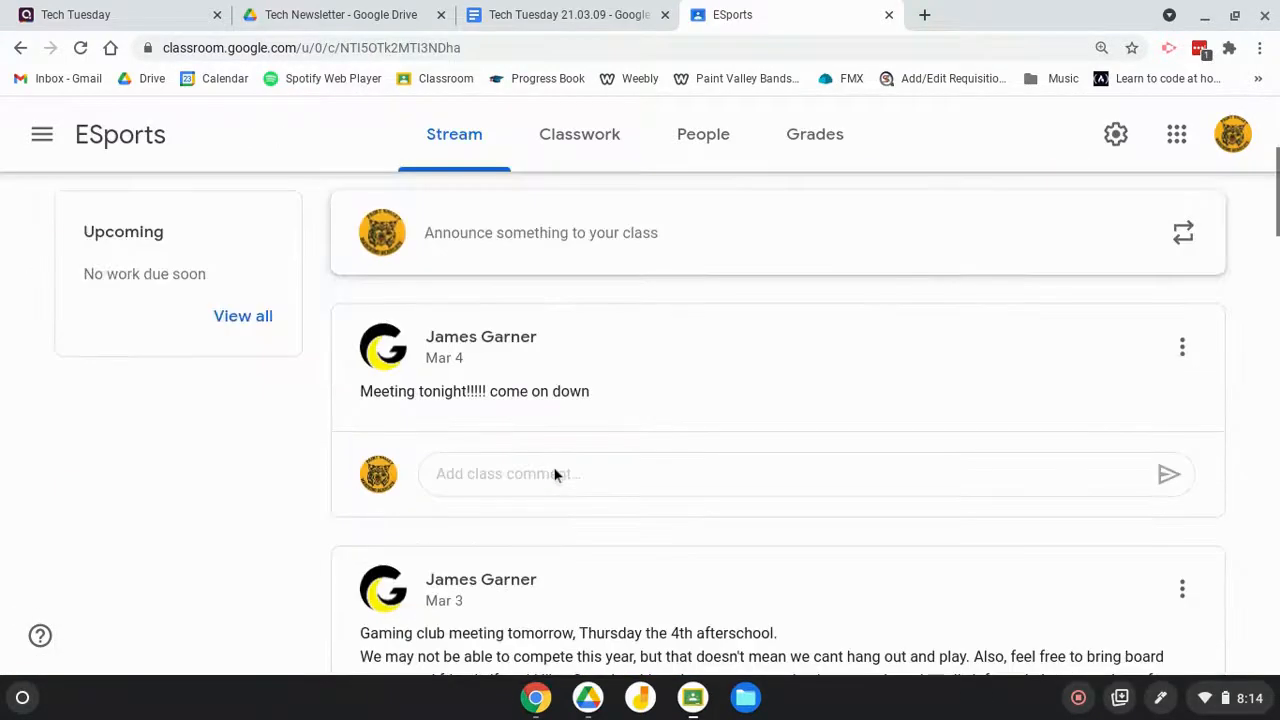
left_click(597, 233)
left_click(590, 128)
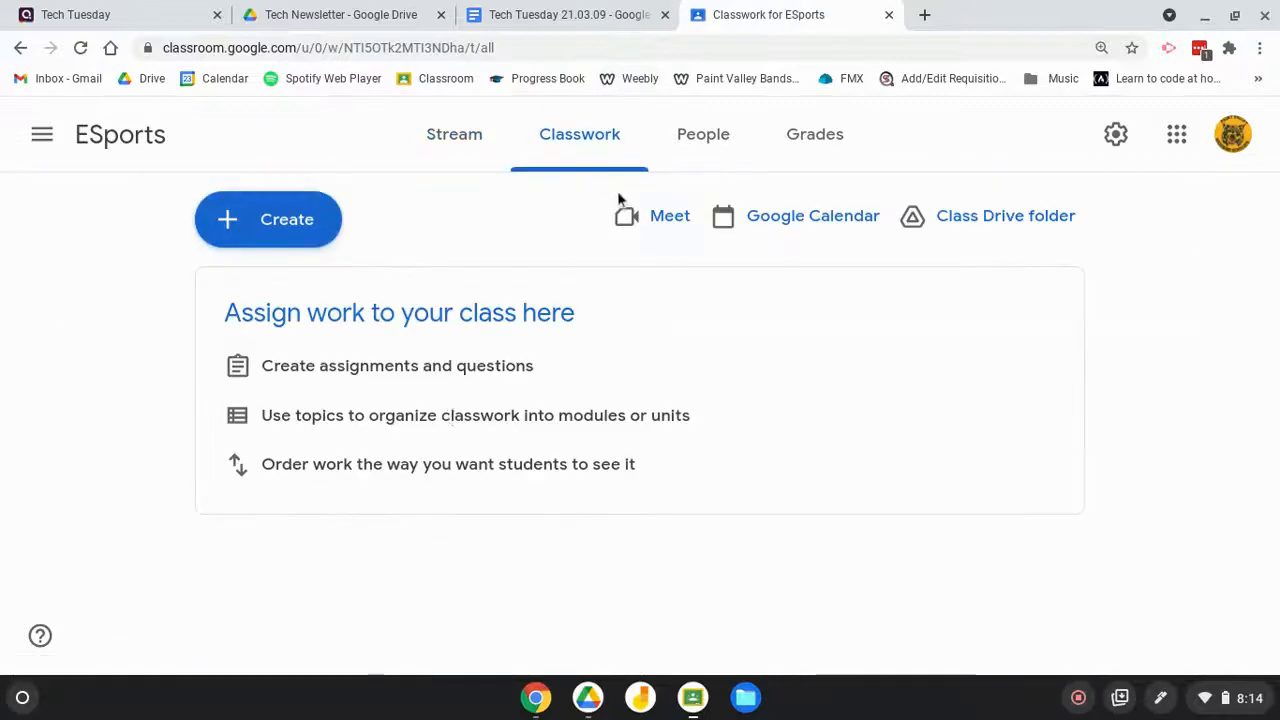
Create a new assignment for the class and attach the copied Quizizz link to it
left_click(297, 220)
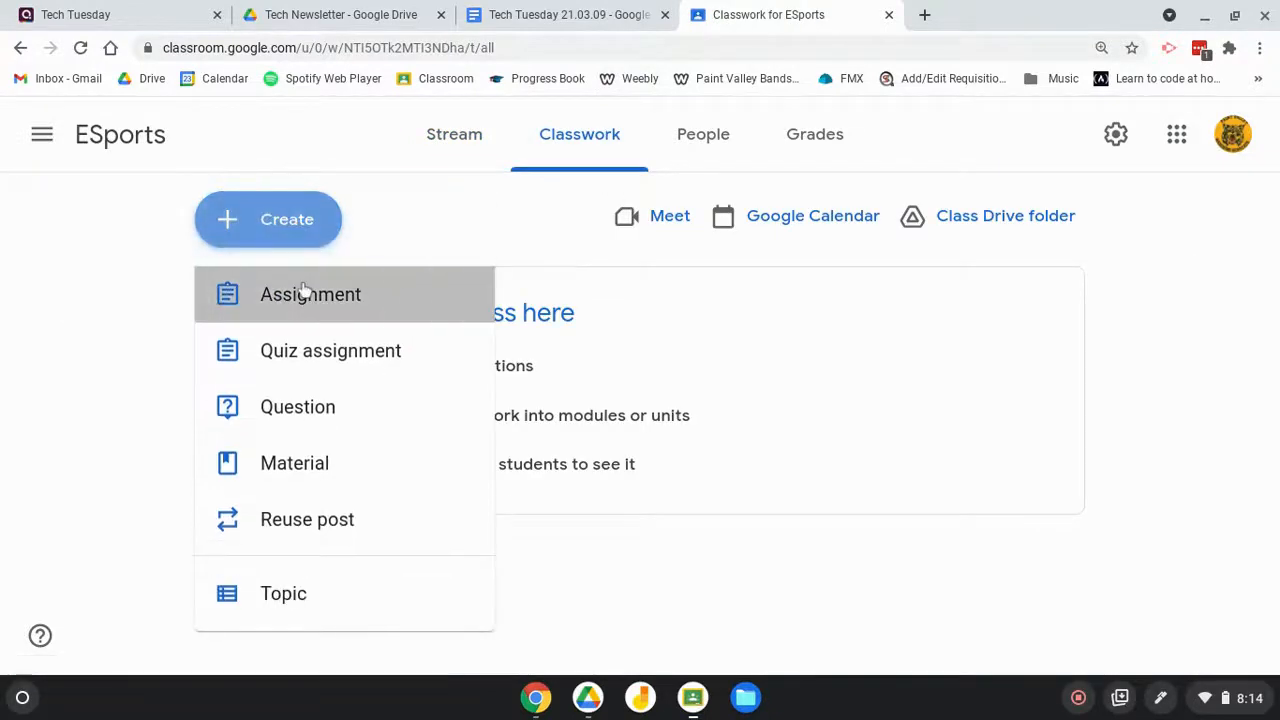
left_click(303, 291)
left_click(150, 468)
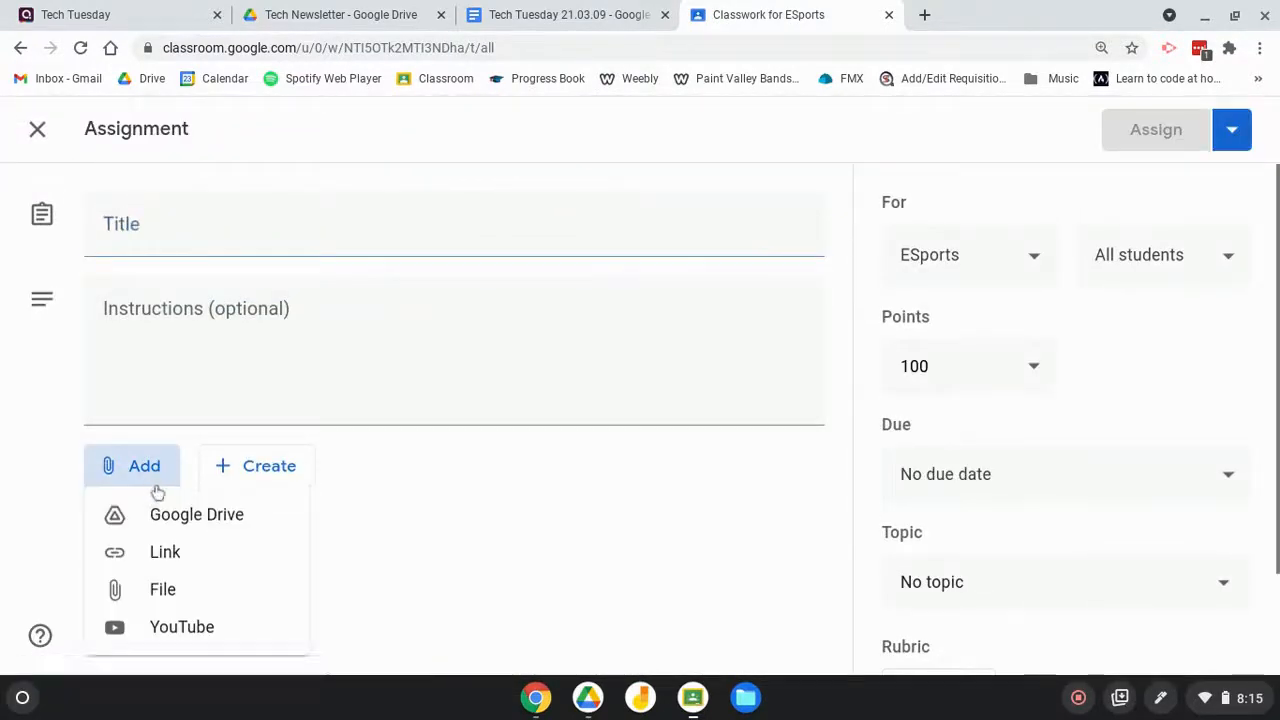
left_click(165, 551)
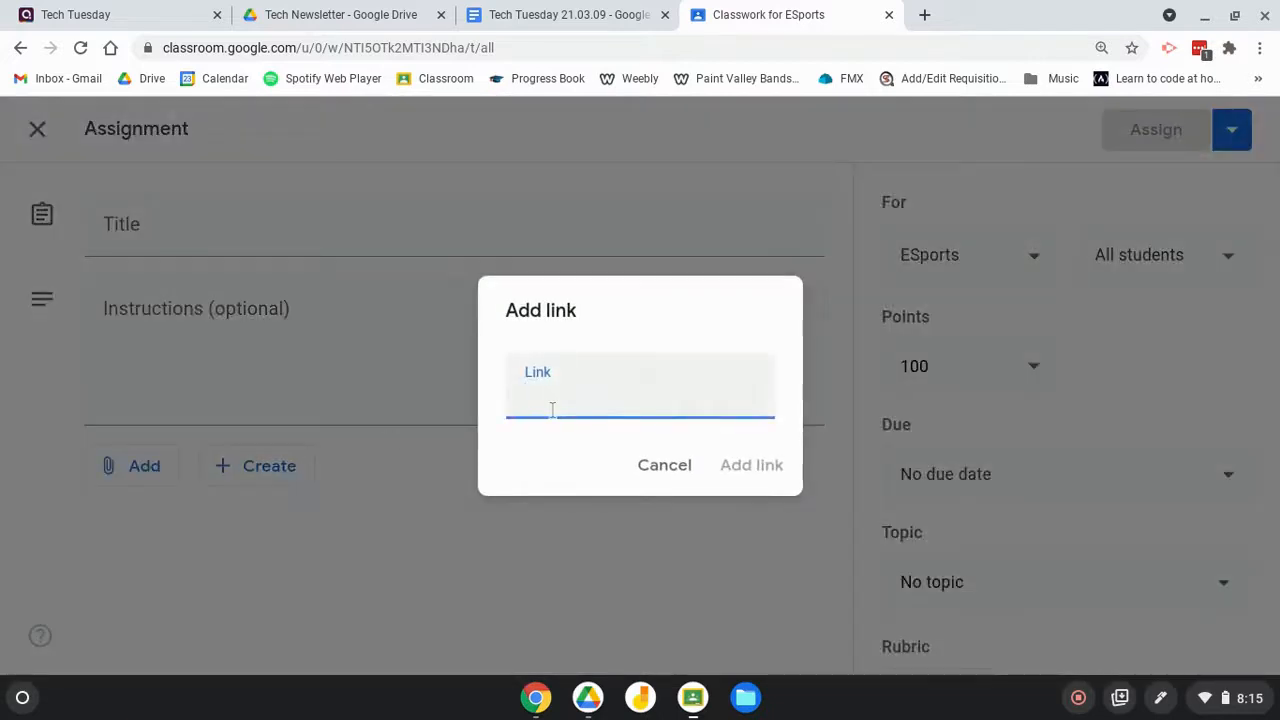
key("ctrl+v")
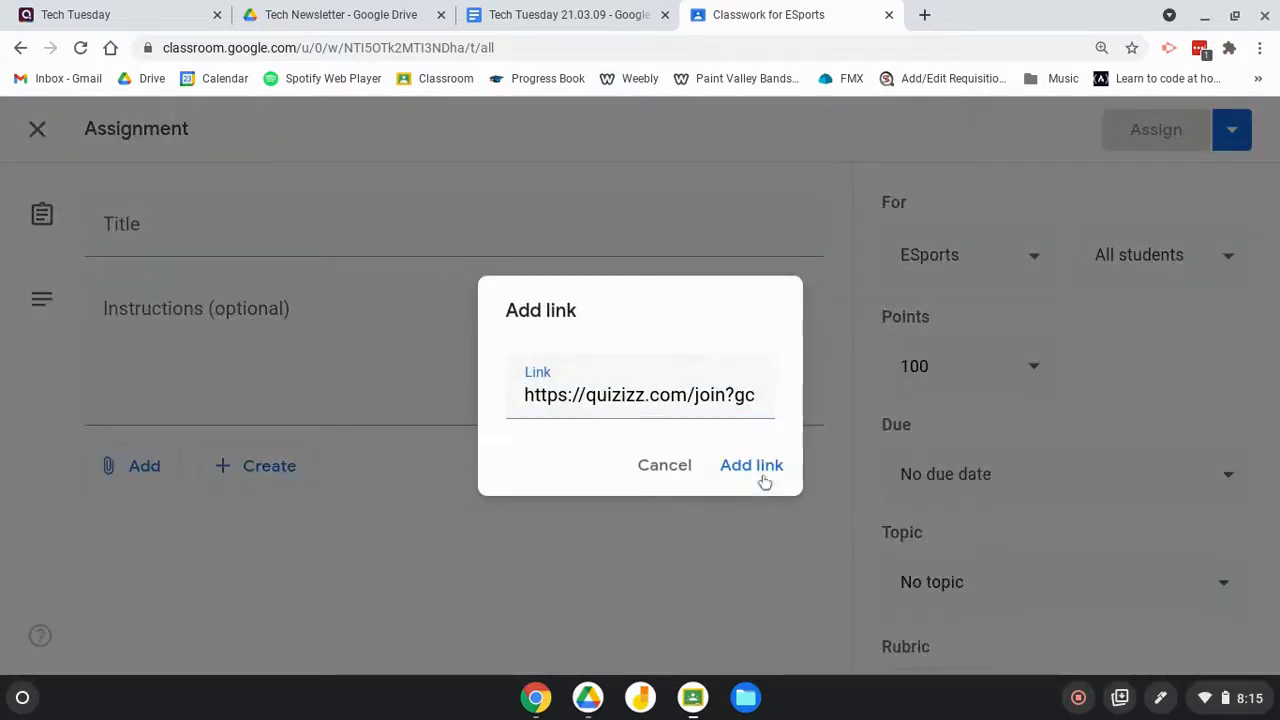
left_click(763, 472)
Title the assignment "Tech Tuesday Quiz"
left_click(385, 220)
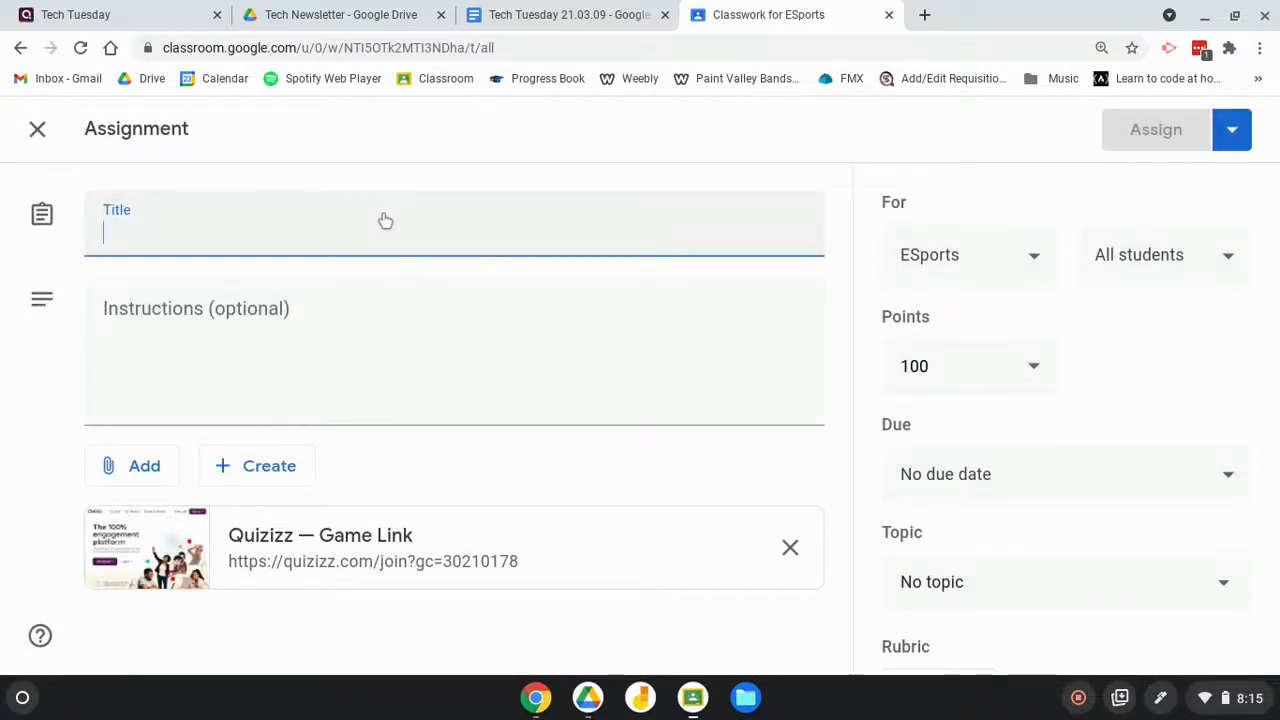
type("Fun")
key("BackSpace")
key("BackSpace")
key("BackSpace")
type("Tech Tuesday")
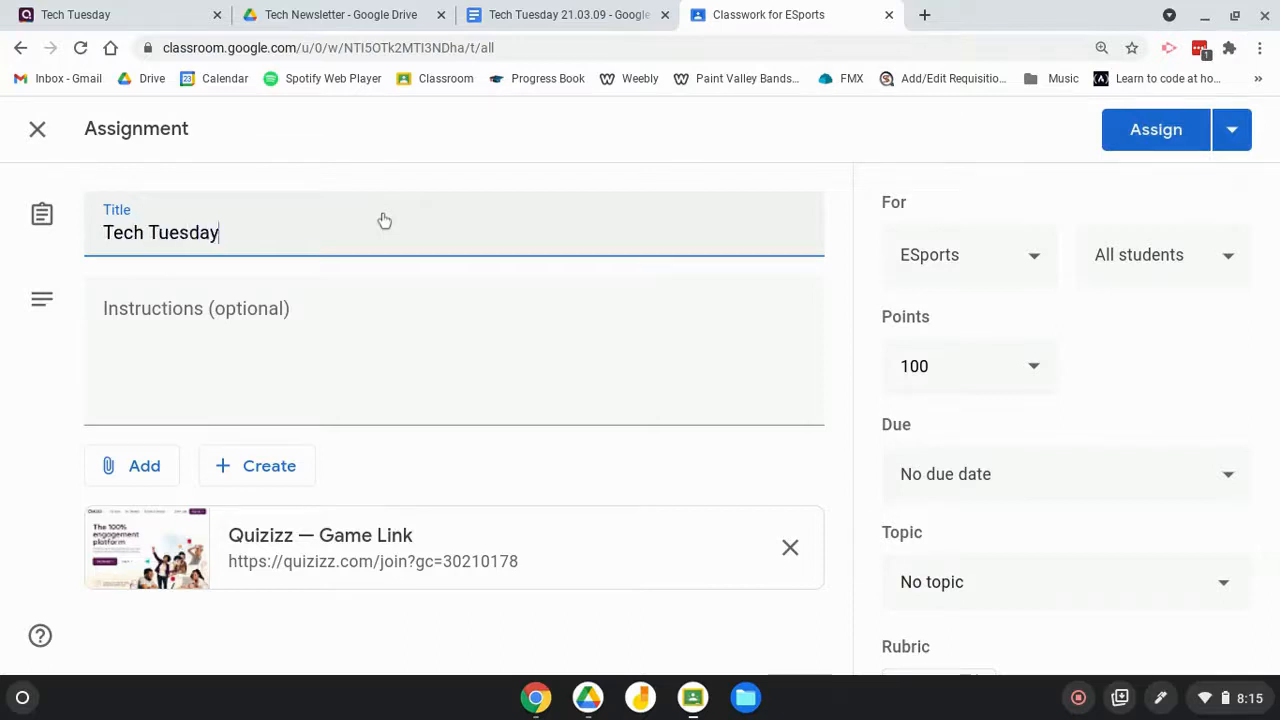
type(" Quiz")
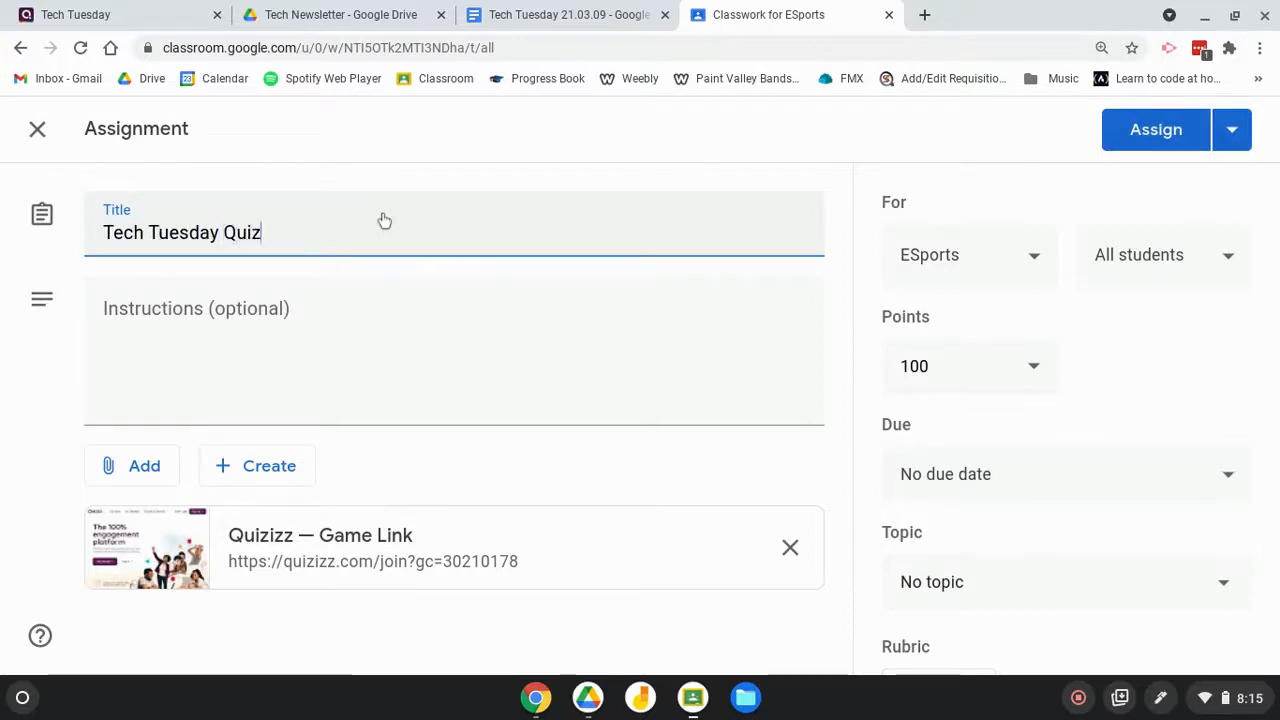
Set the assignment's due date to tomorrow at 8:15 AM, leave the instructions empty, and assign it to the class
left_click(343, 362)
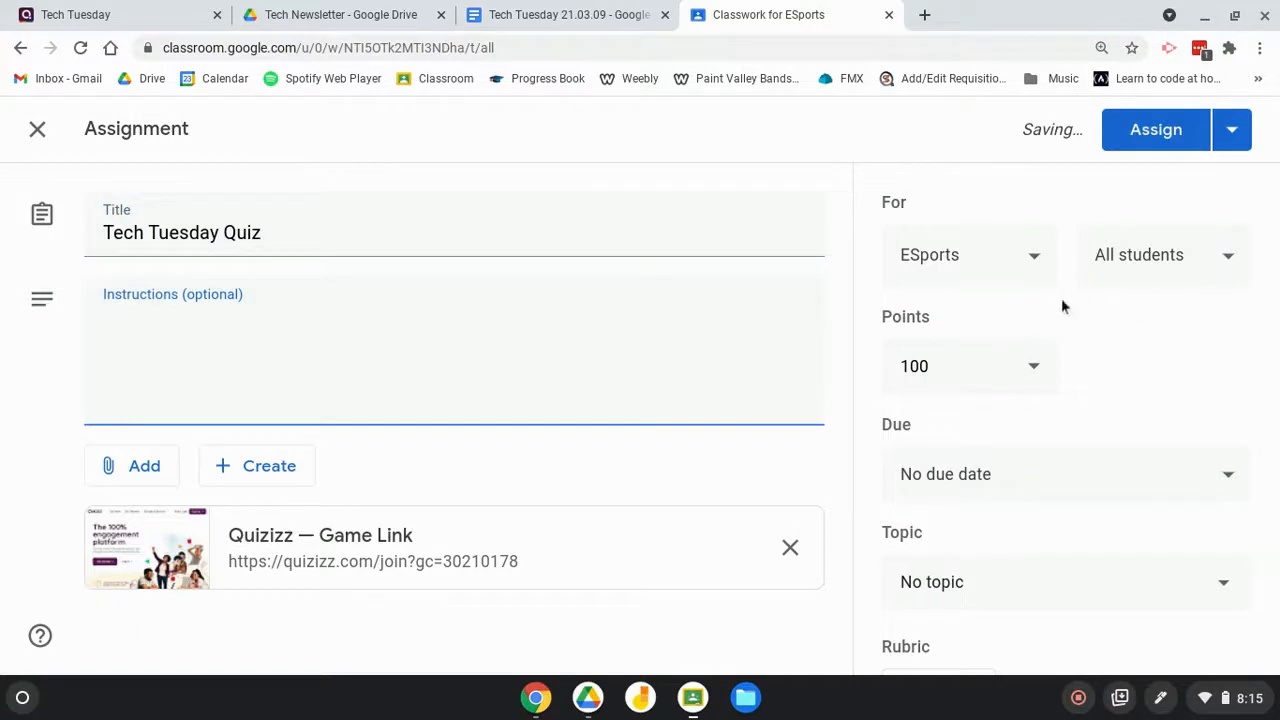
scroll(988, 535, "down", 1)
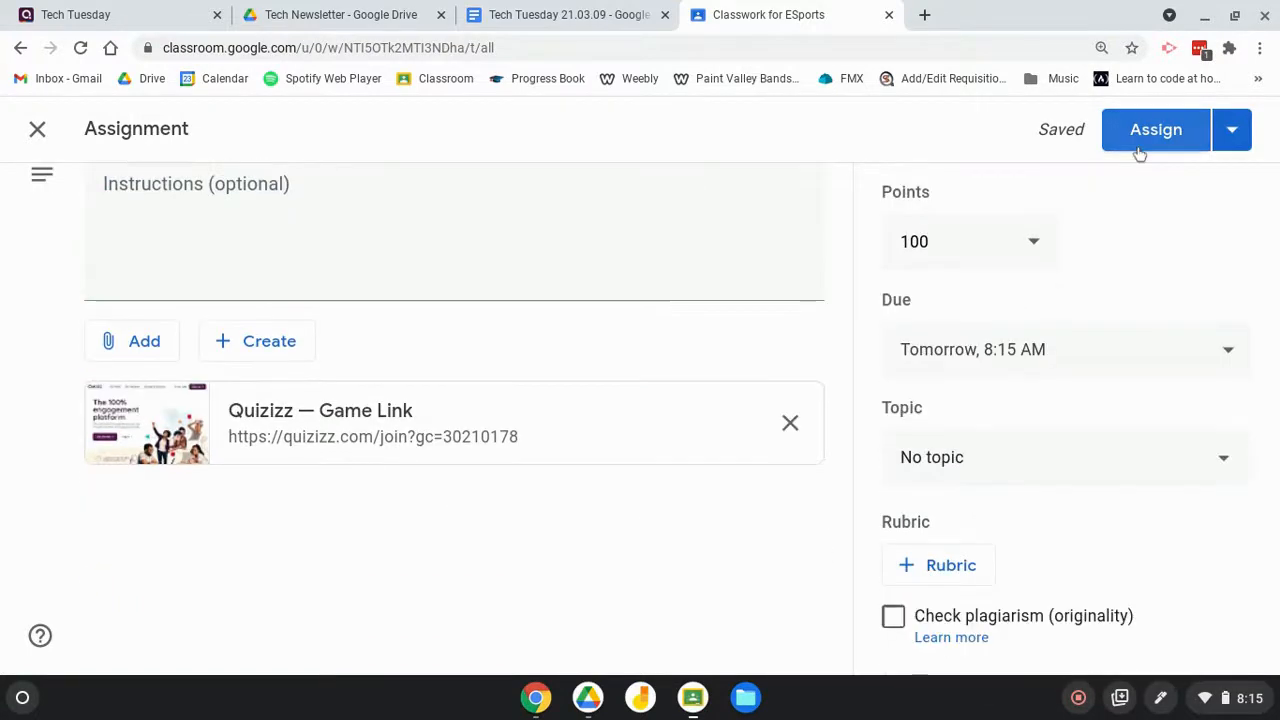
left_click(1140, 140)
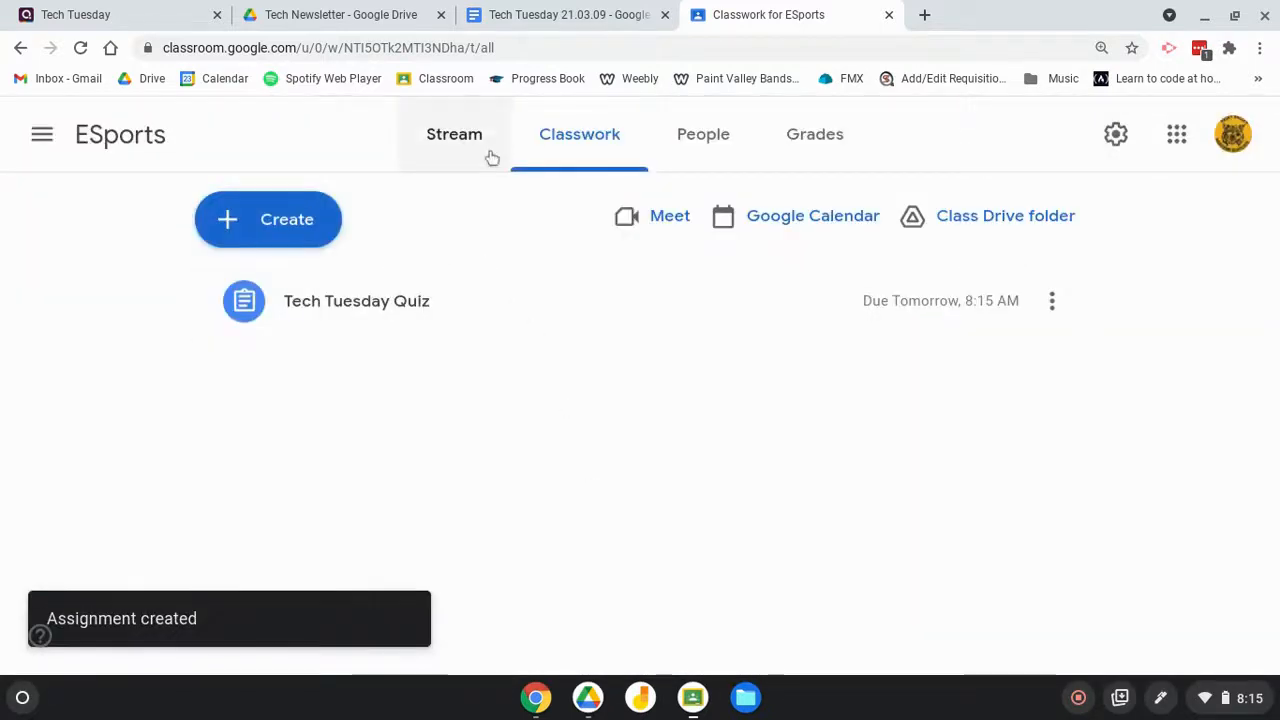
Open the posted Tech Tuesday Quiz assignment from the class stream and launch the Quizizz game link in its instructions
left_click(432, 133)
scroll(612, 375, "up", 2)
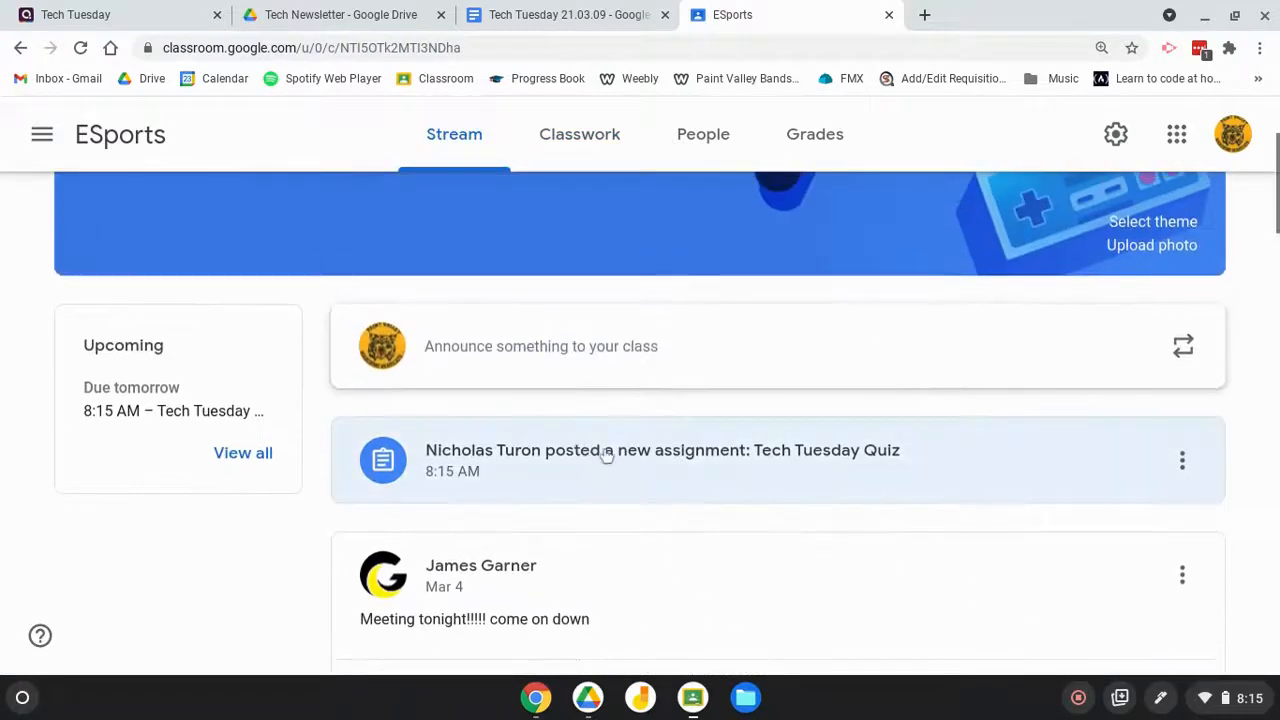
left_click(607, 458)
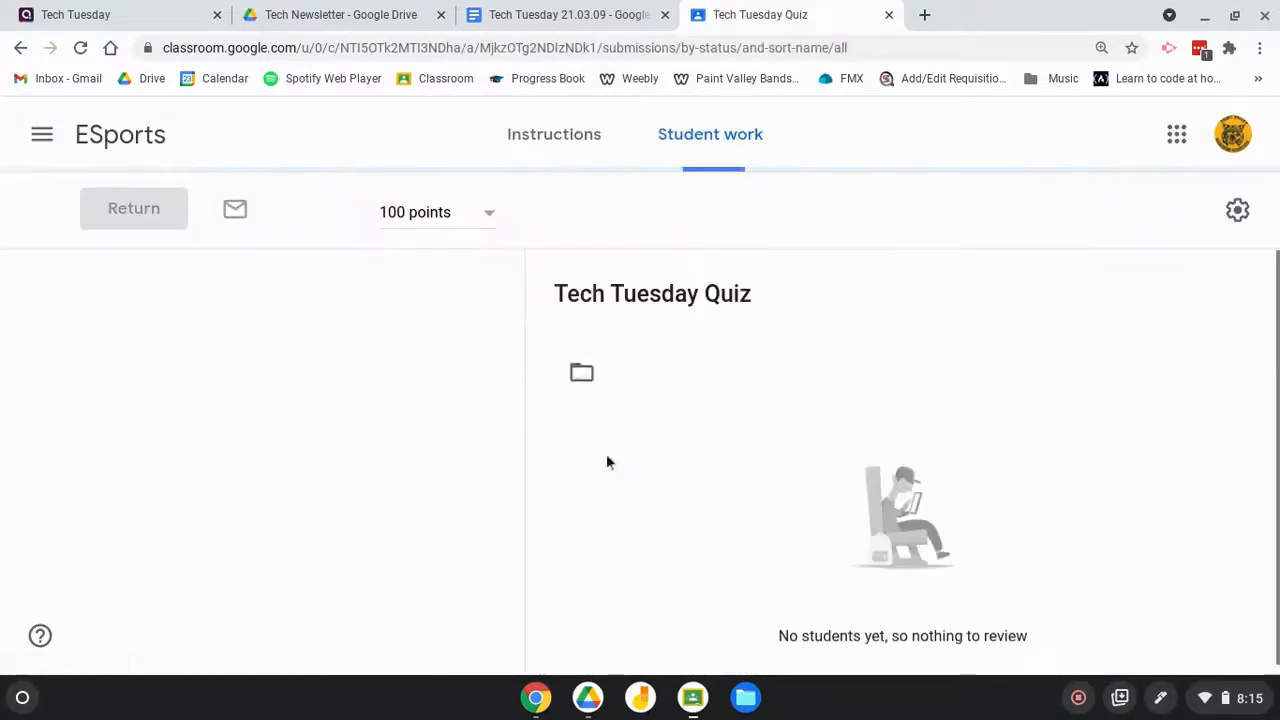
left_click(559, 152)
left_click(489, 388)
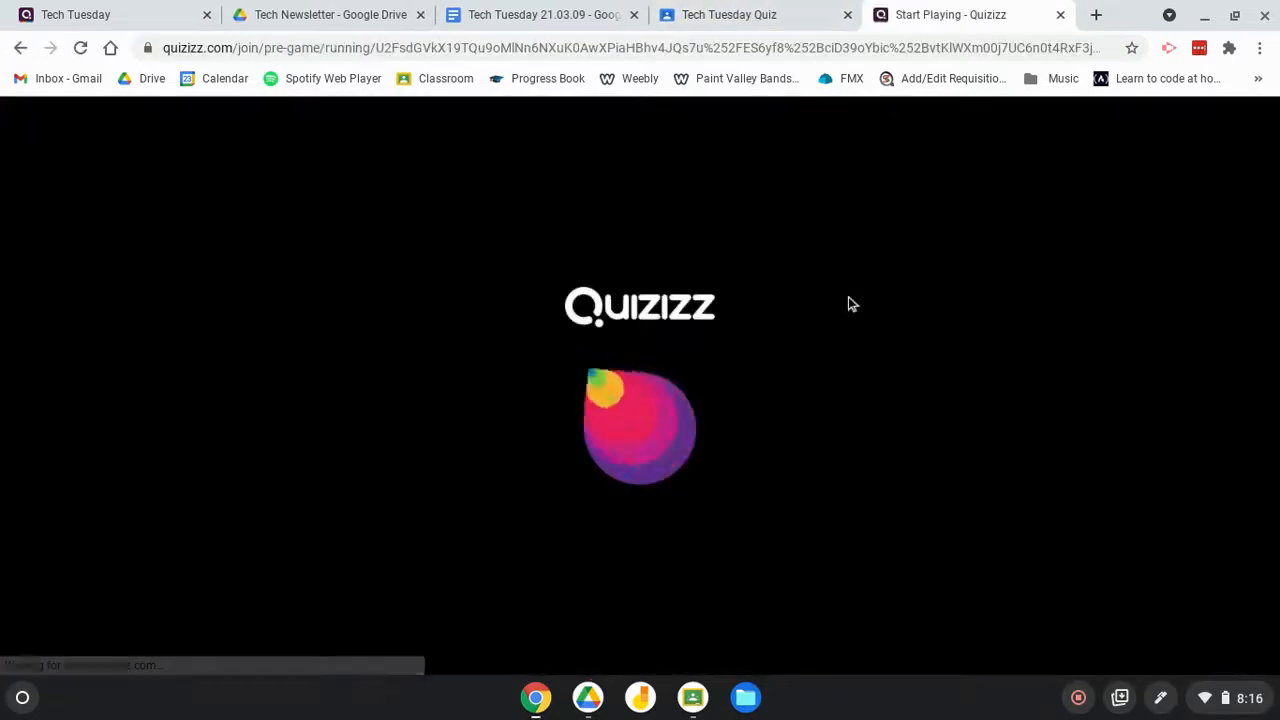
Start the assigned quiz game, answer the favorite subject question with "Spanish", and continue to the second question
left_click(594, 328)
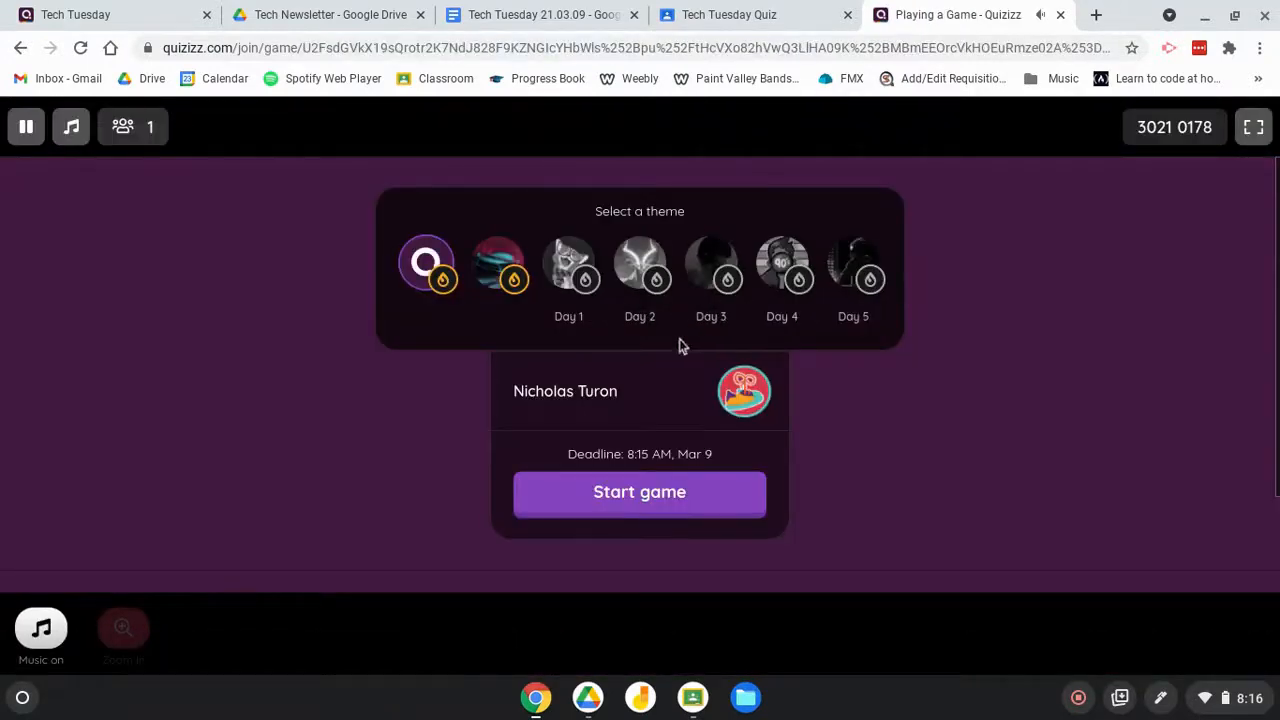
left_click(629, 494)
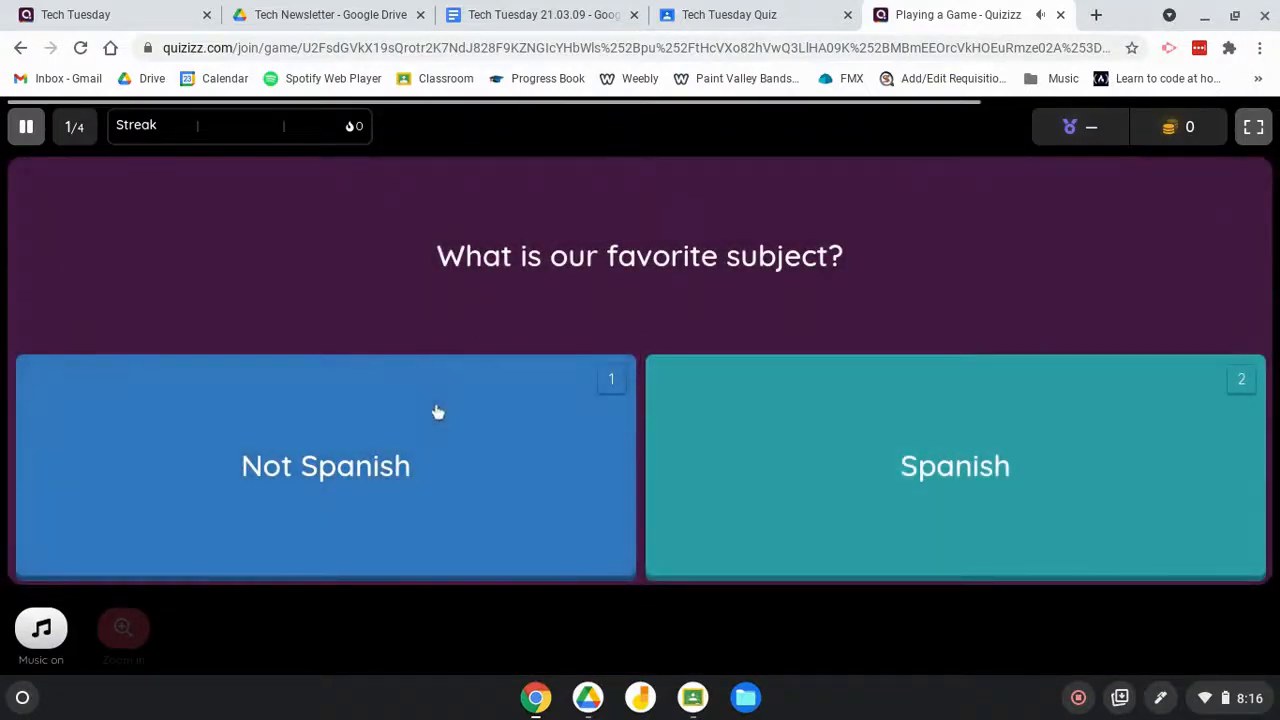
left_click(812, 457)
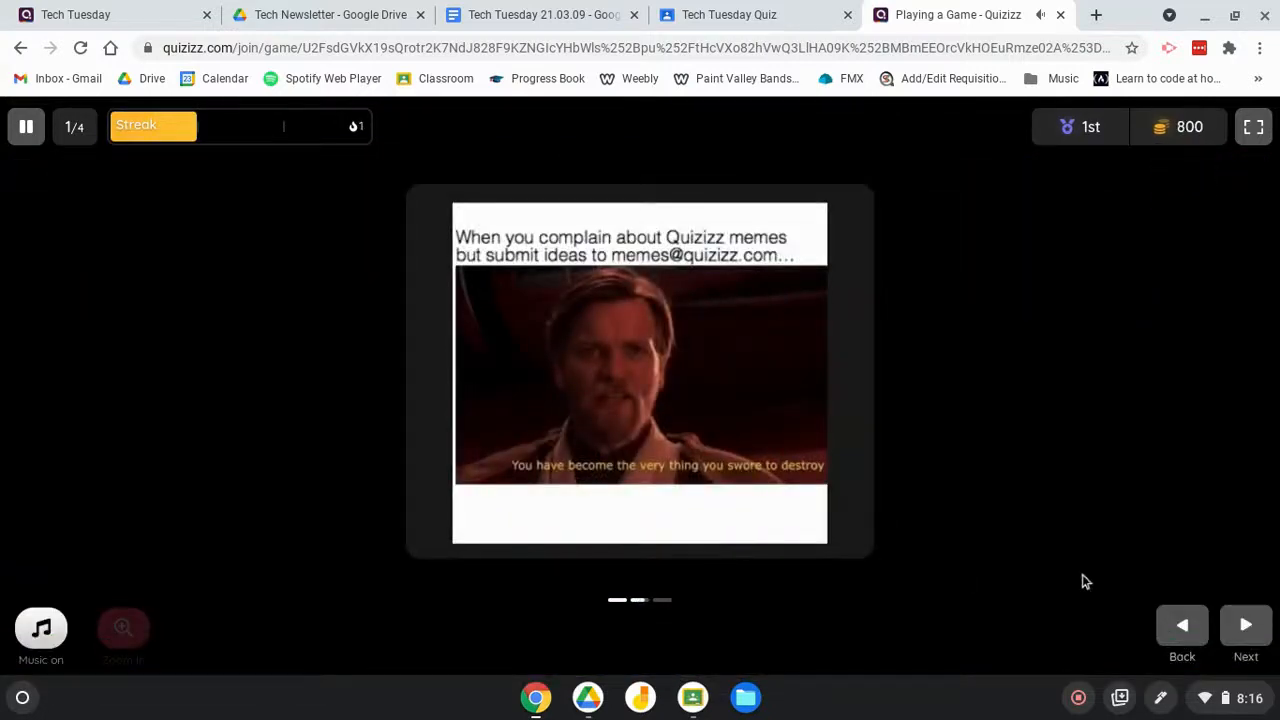
left_click(1240, 625)
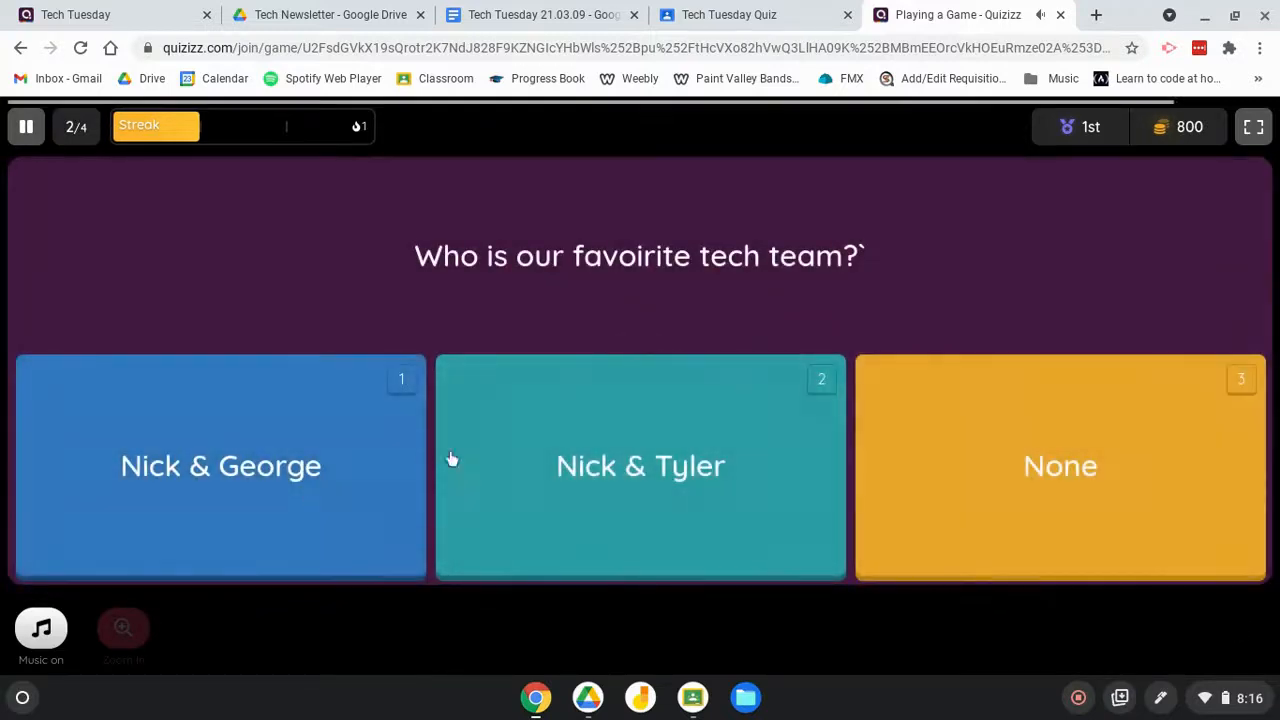
Answer the favorite tech team question with "None" and the "This is a test!" question with "Correct Answer", continuing to the last question
left_click(995, 517)
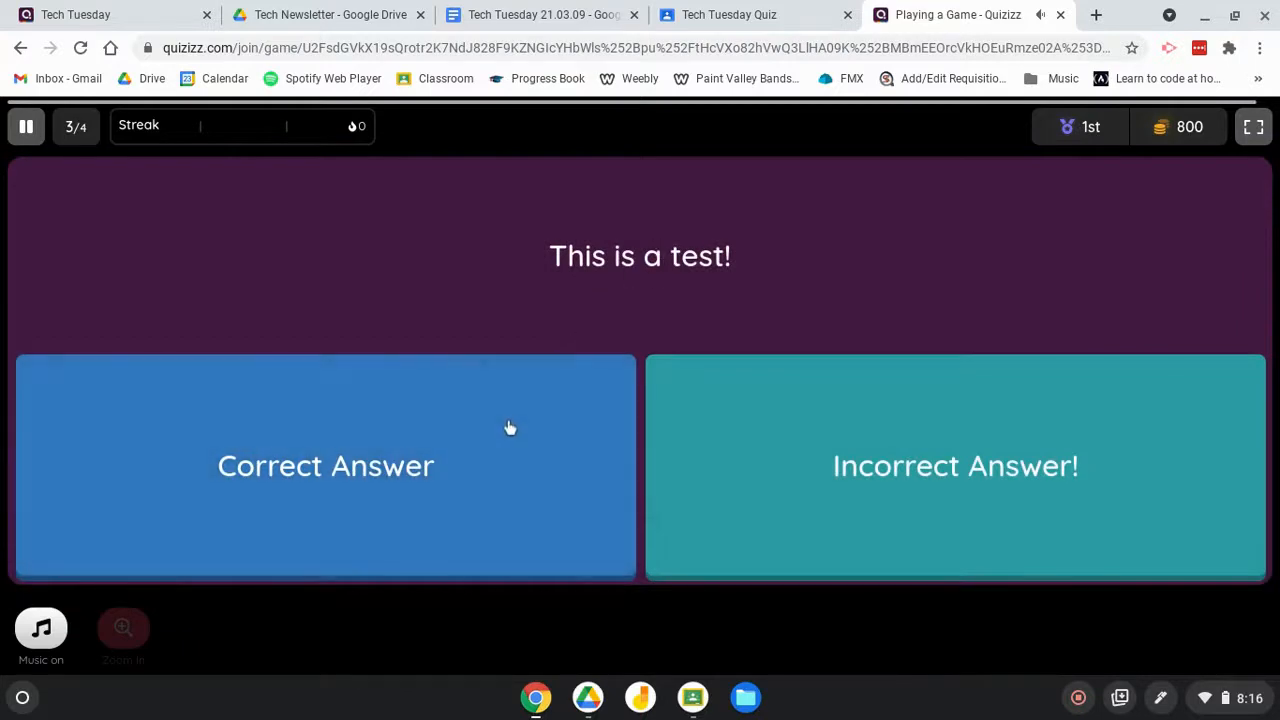
left_click(509, 429)
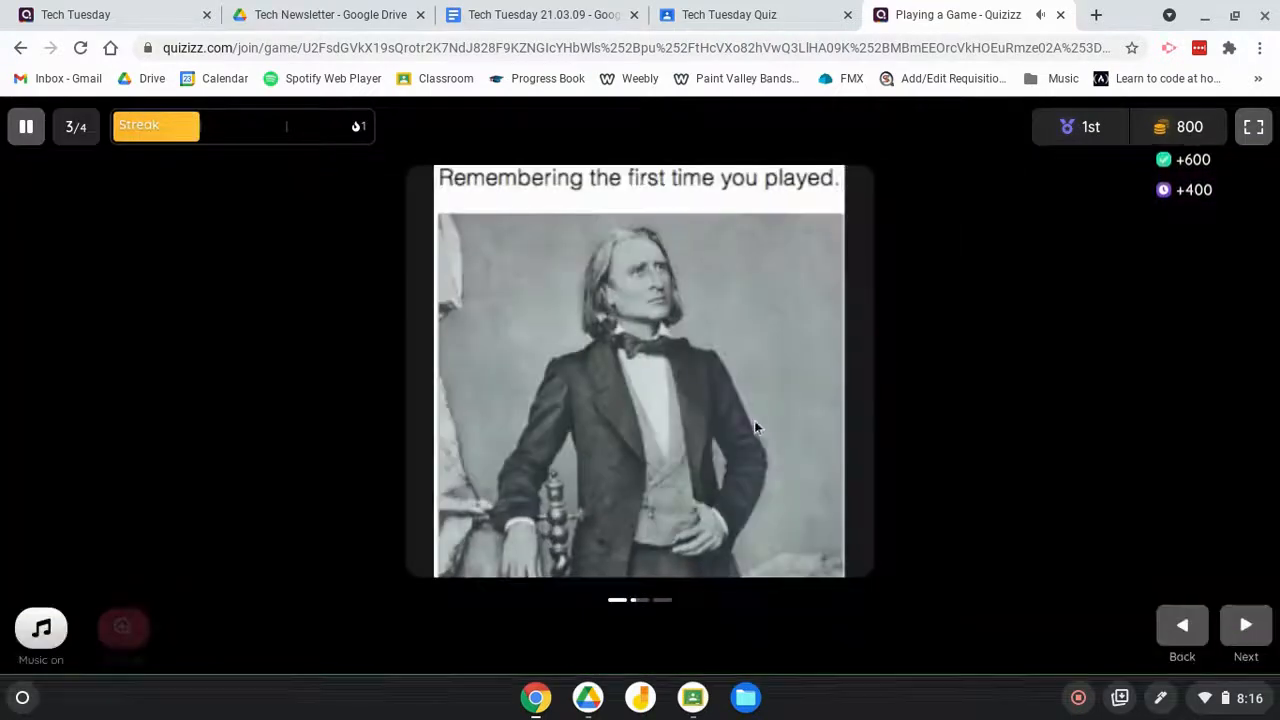
left_click(1247, 642)
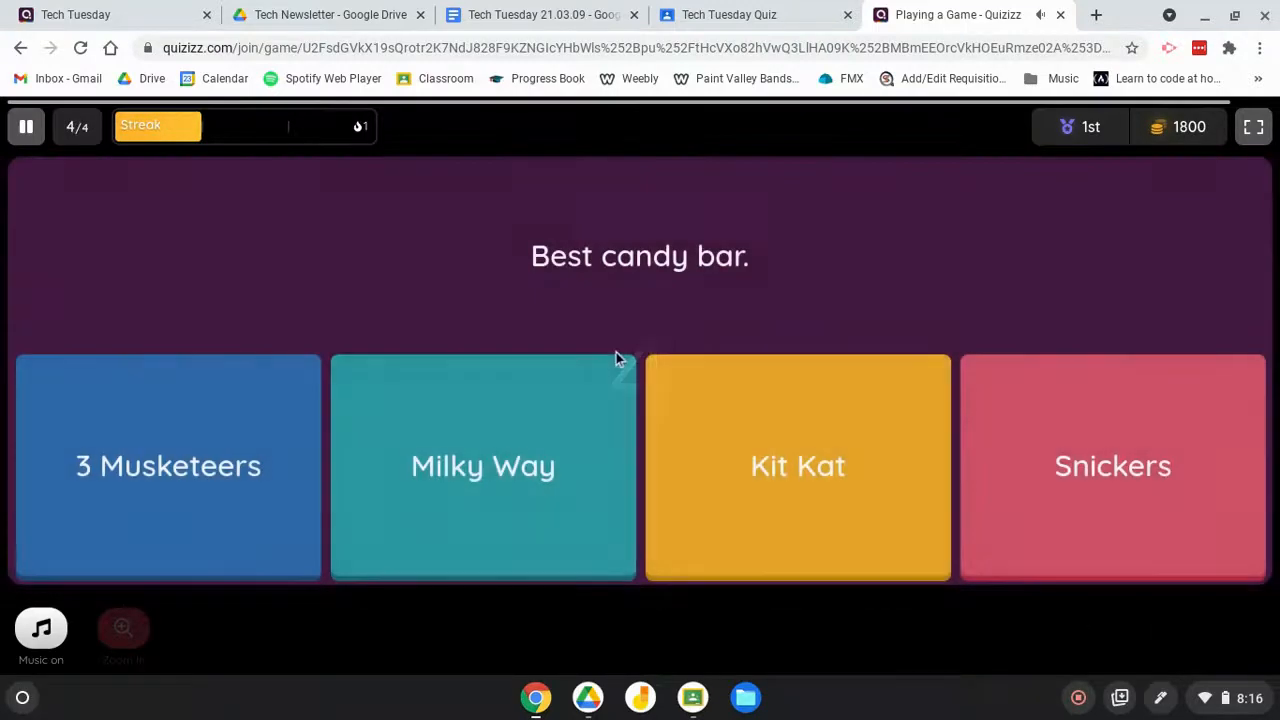
Answer the best candy bar question with "Kit Kat" and retry the tech team question with the first listed pair
left_click(832, 460)
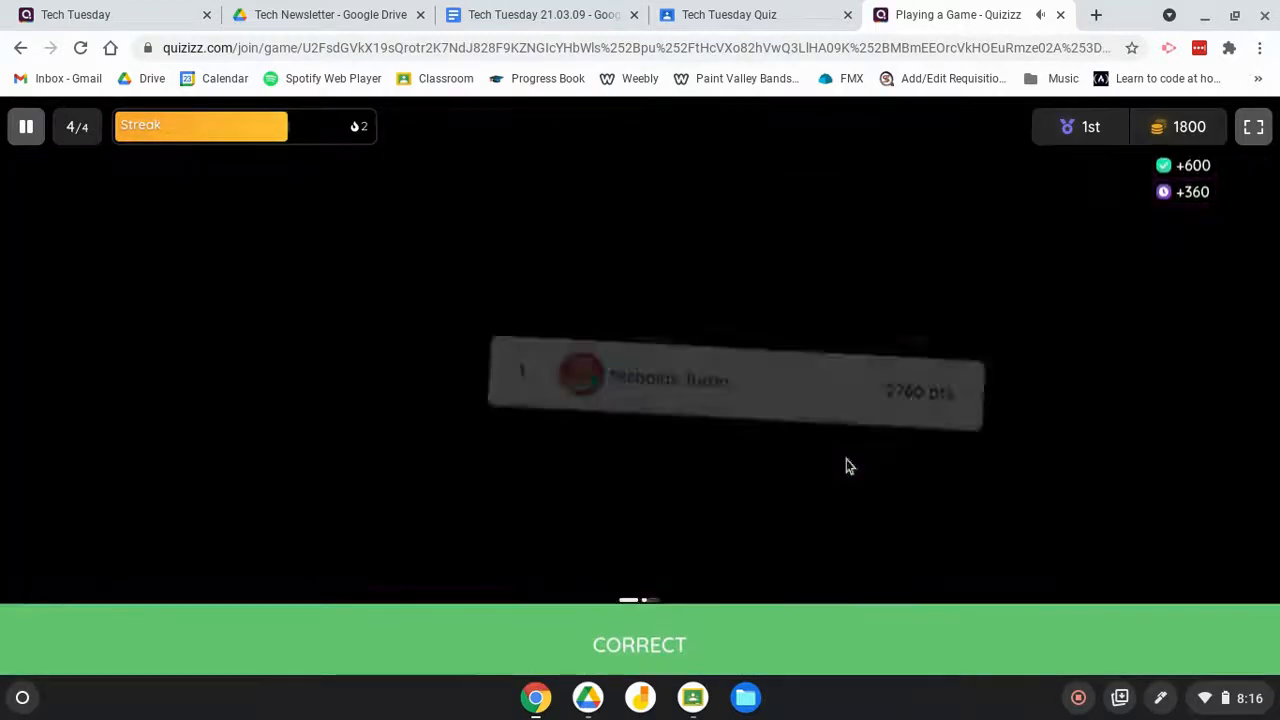
left_click(1243, 624)
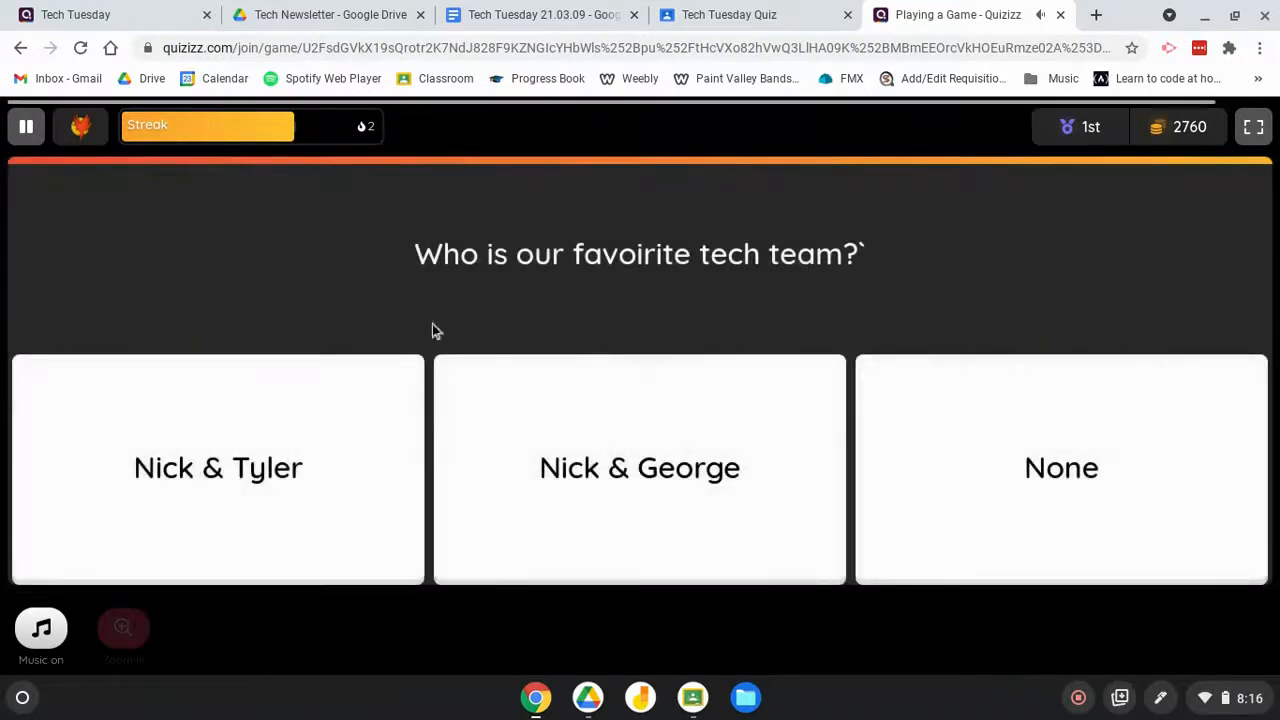
left_click(319, 479)
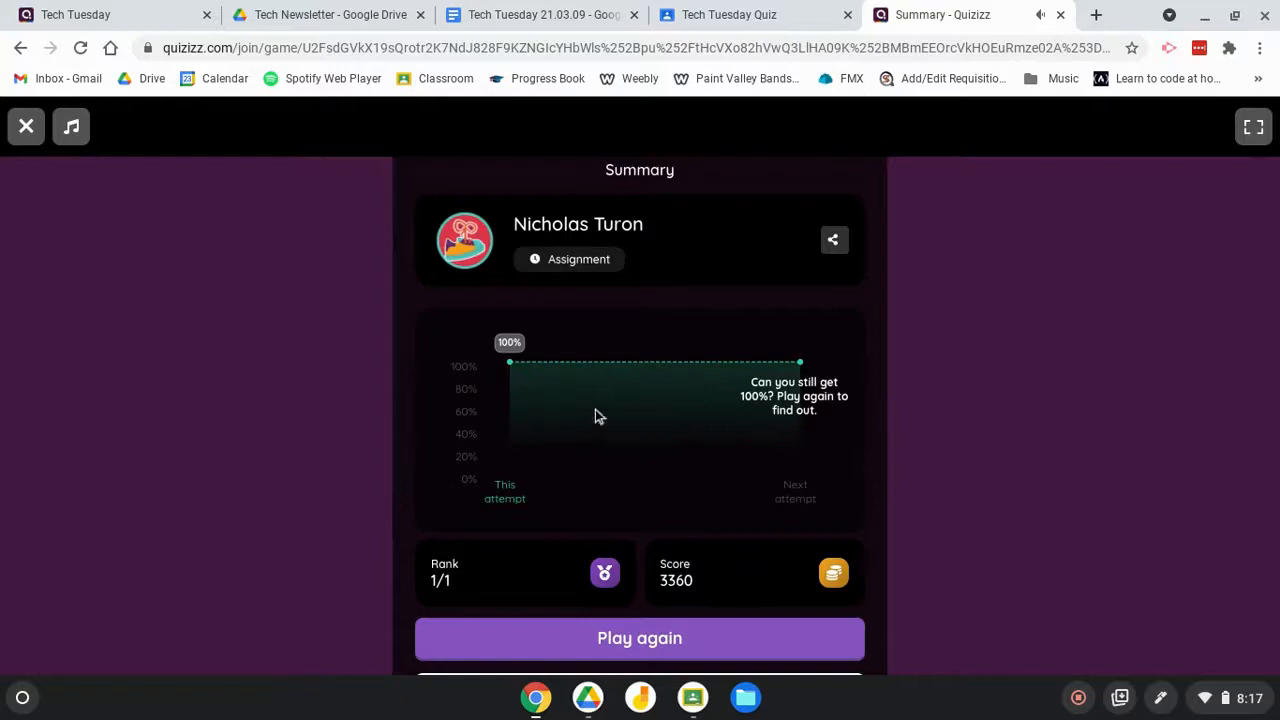
Review the game summary, including the score, performance stats and the list of reviewed questions
scroll(538, 423, "down", 1)
scroll(538, 423, "down", 1)
scroll(538, 423, "up", 2)
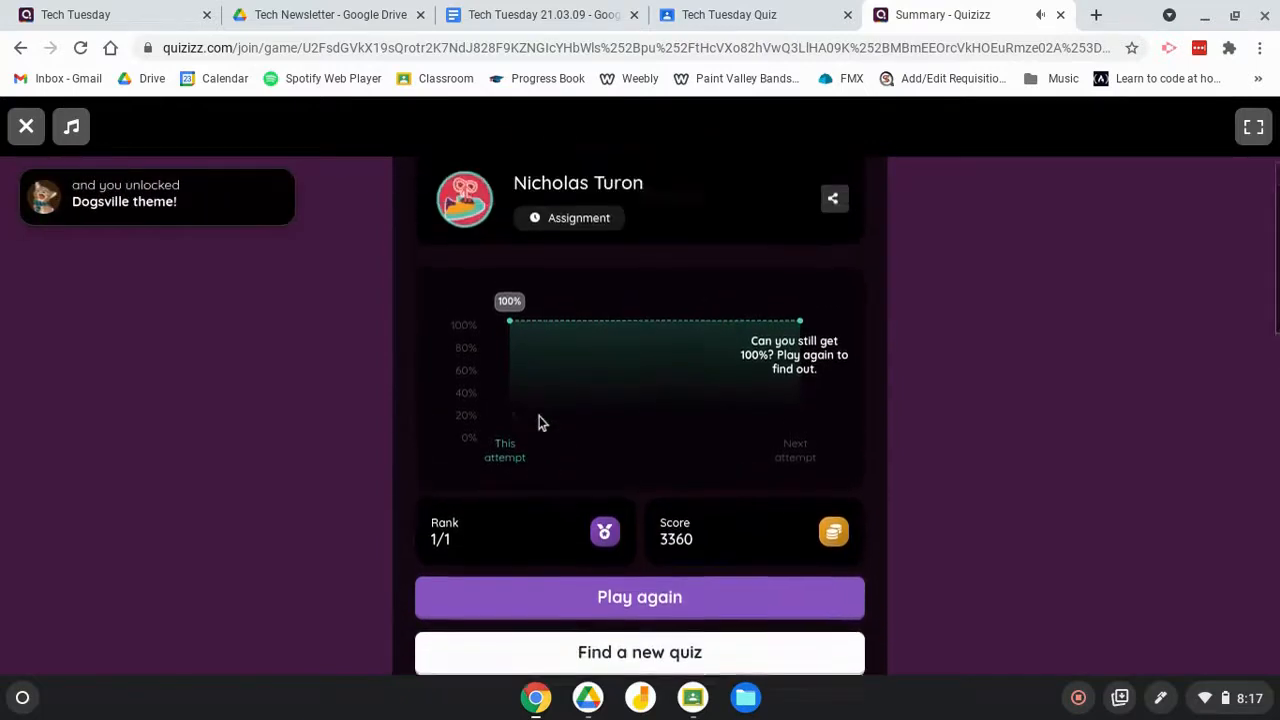
scroll(538, 423, "down", 1)
scroll(538, 423, "down", 4)
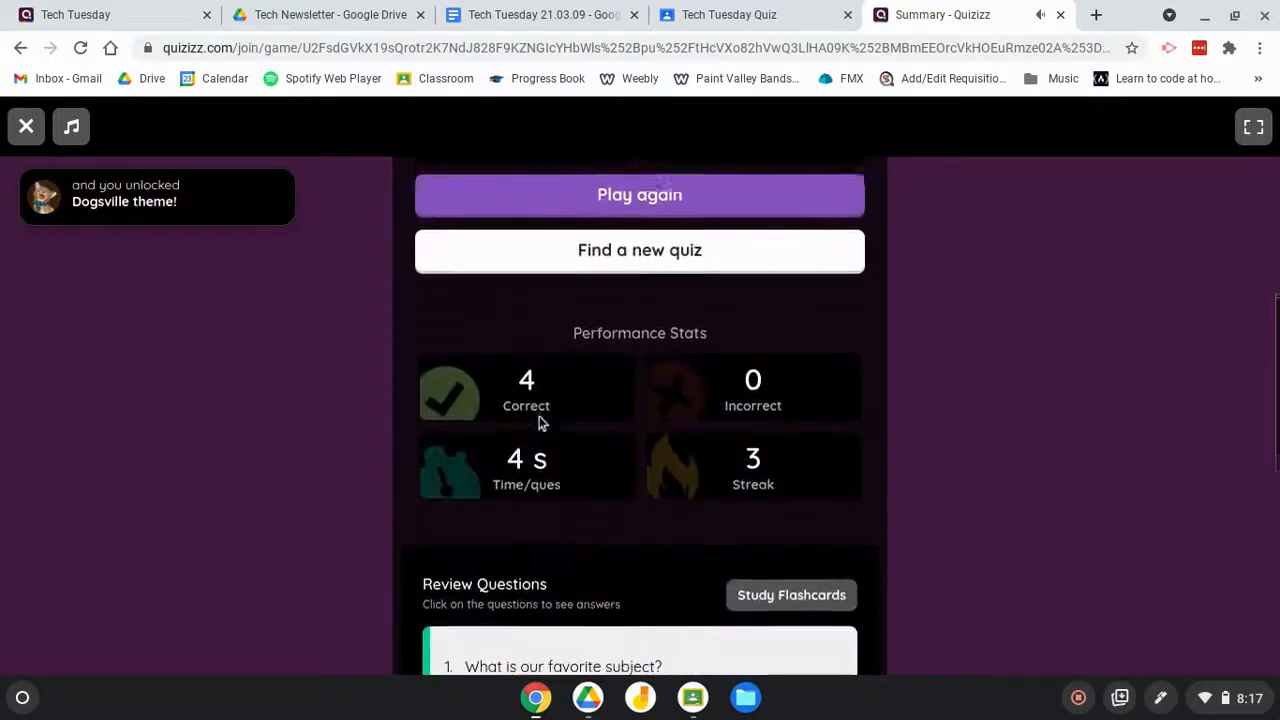
scroll(538, 423, "down", 6)
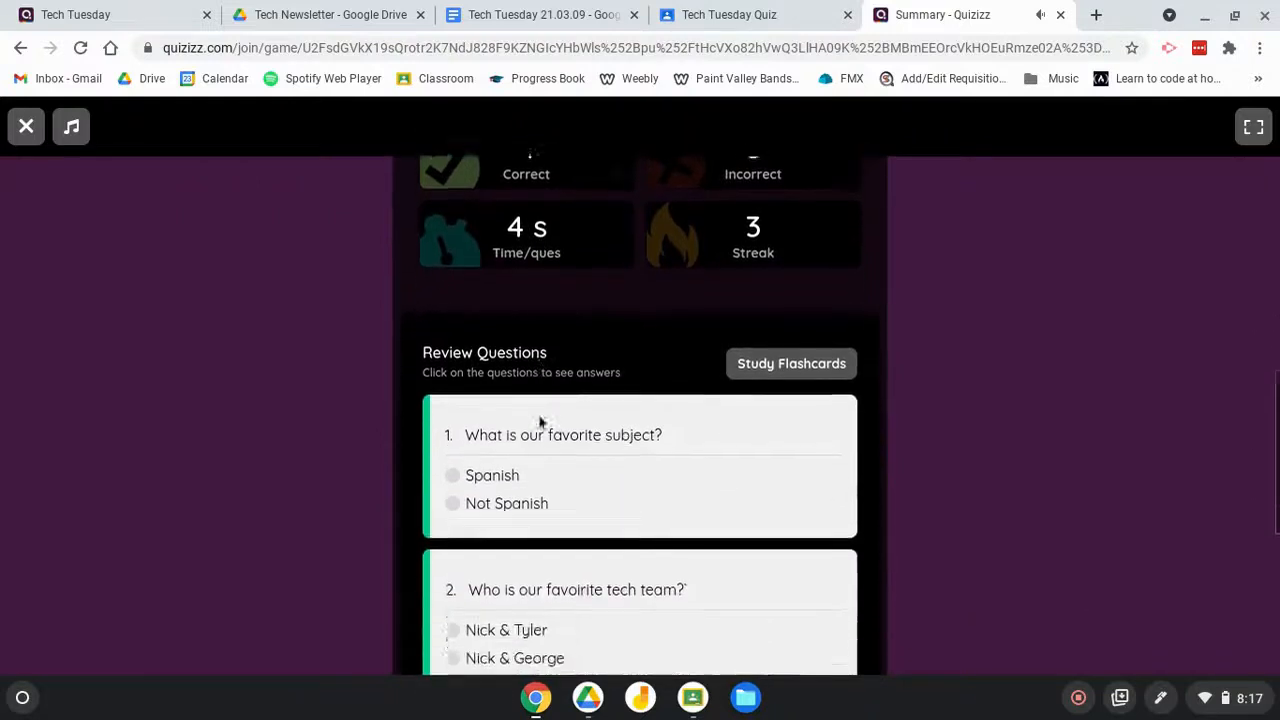
scroll(539, 423, "down", 1)
scroll(539, 423, "up", 10)
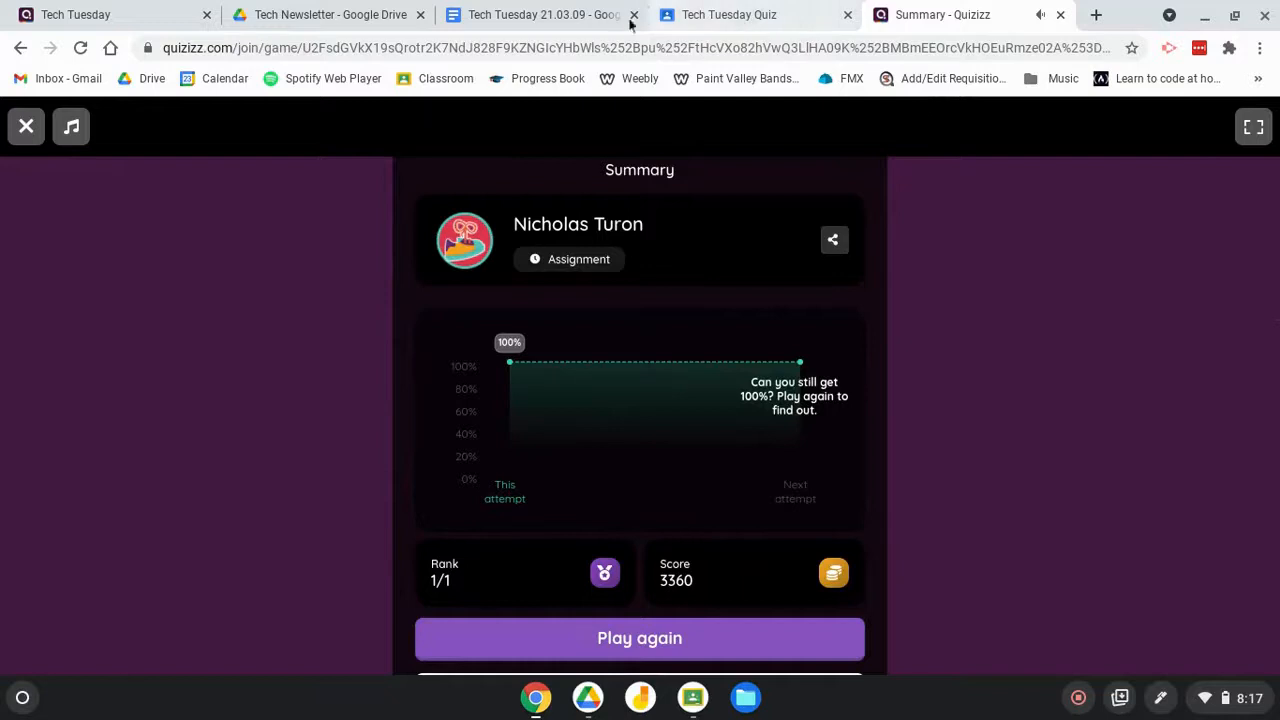
Close the finished student game and return to the Tech Tuesday assignment report in Quizizz
left_click(1061, 16)
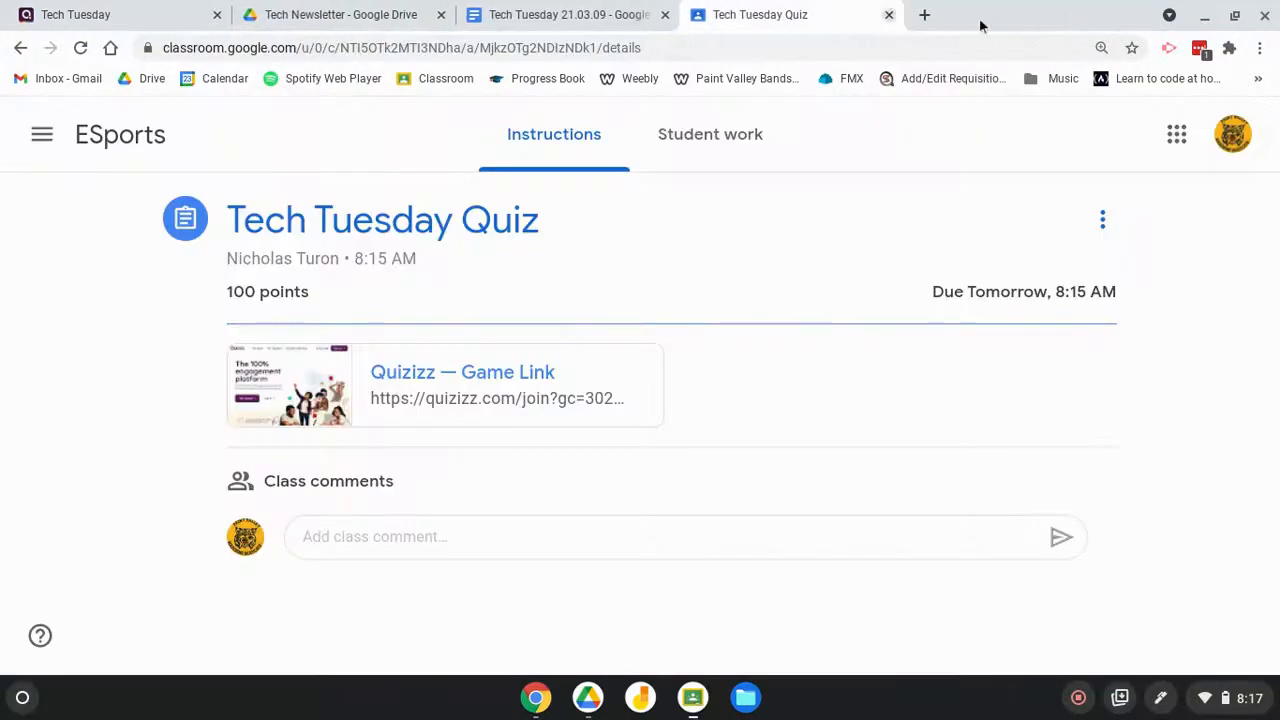
left_click(149, 24)
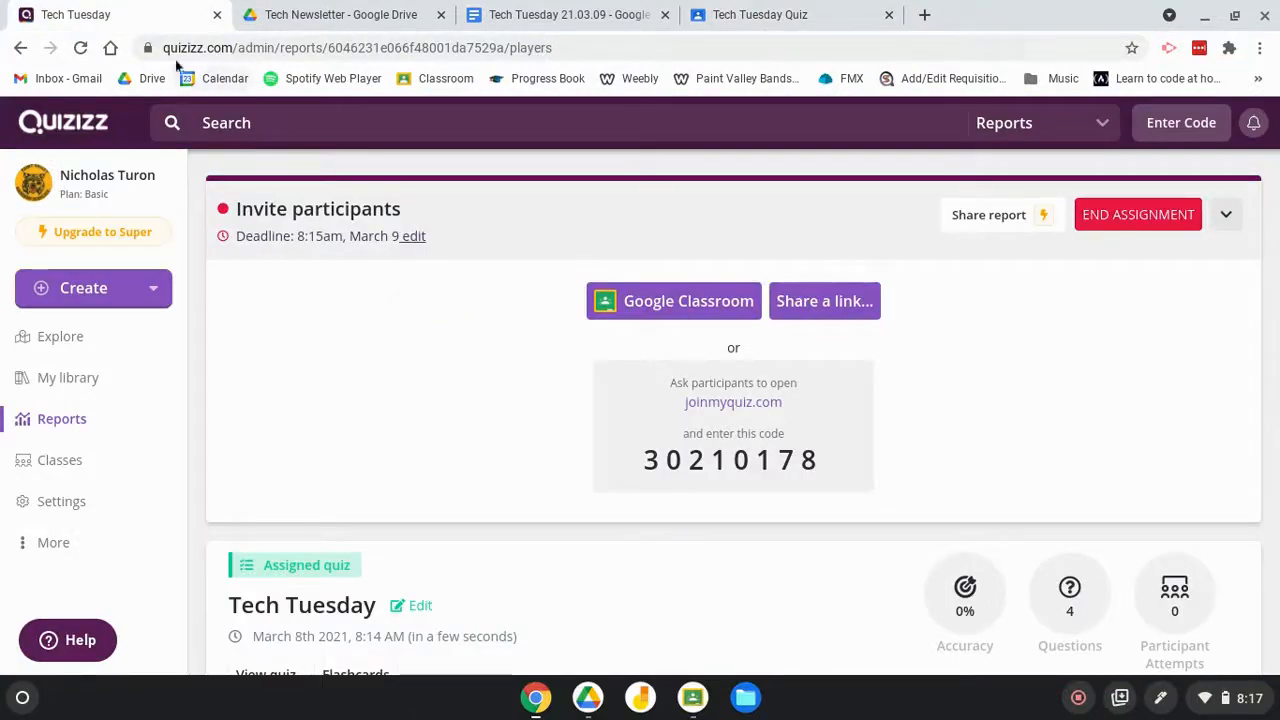